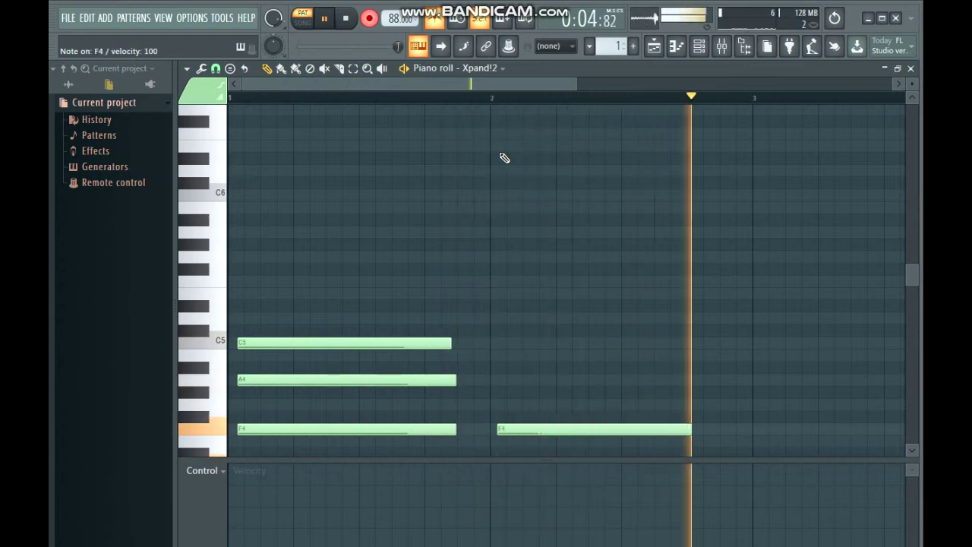
# - Continue recording the Xpand!2 chords live from bar 2: D4-F4-A4, A4-C5-E5 twice, then F4-A4-C5-D5, and stop after bar 4
pyautogui.press('n')
pyautogui.press('e')
pyautogui.press('q')
pyautogui.press('n')
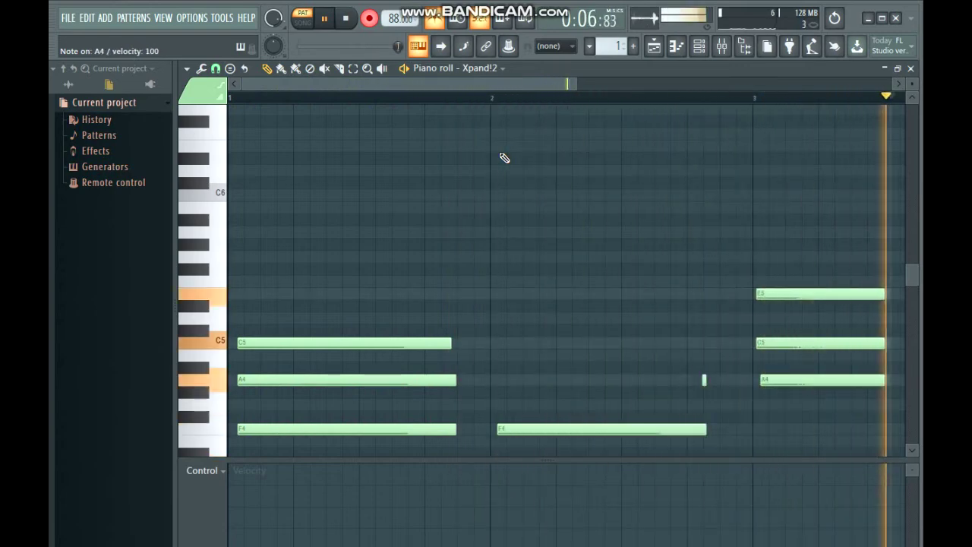
pyautogui.press('n')
pyautogui.press('q')
pyautogui.press('e')
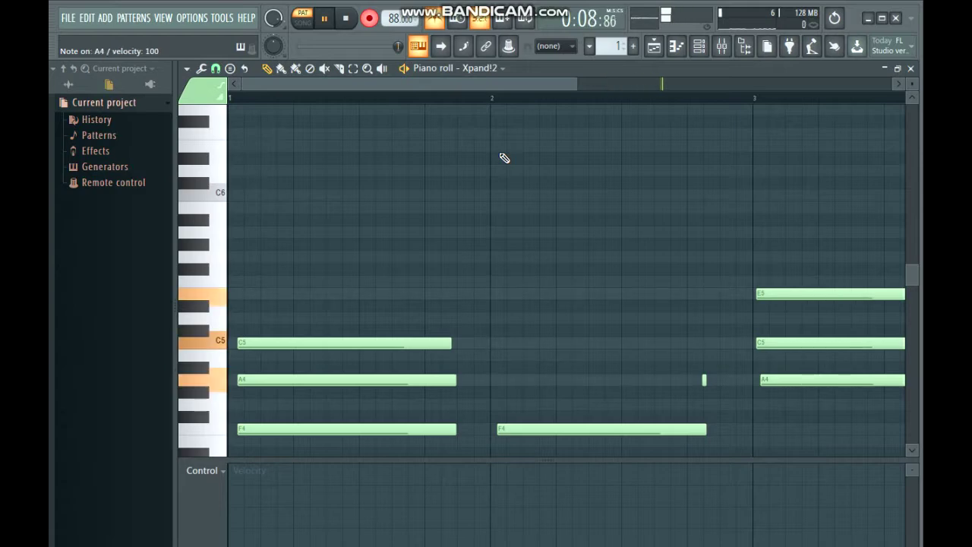
pyautogui.press('v')
pyautogui.press('n')
pyautogui.press('w')
pyautogui.press('q')
pyautogui.press('space')
# - Delete the stray G4 note after bar 4 and play the pattern back
pyautogui.scroll(-5, 518, 247)
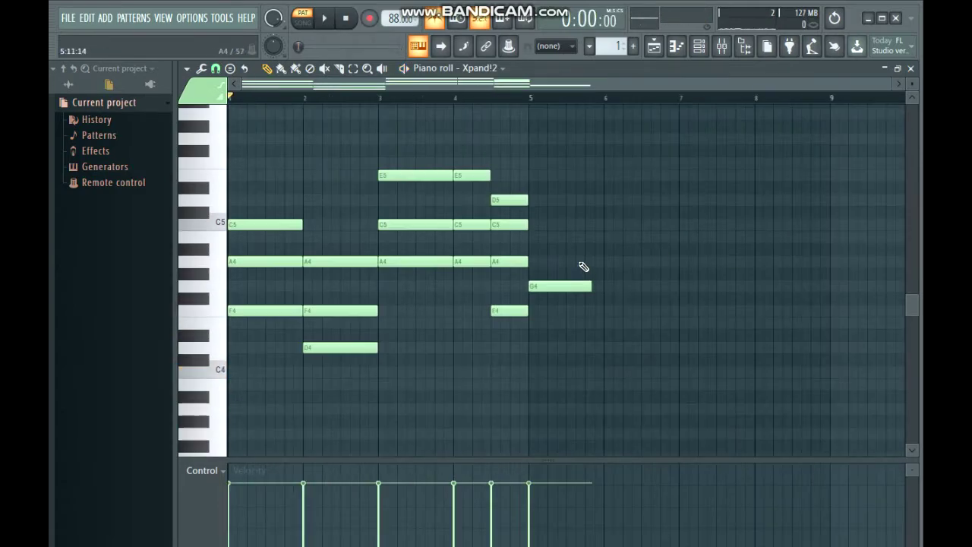
pyautogui.rightClick(580, 286)
pyautogui.press('space')
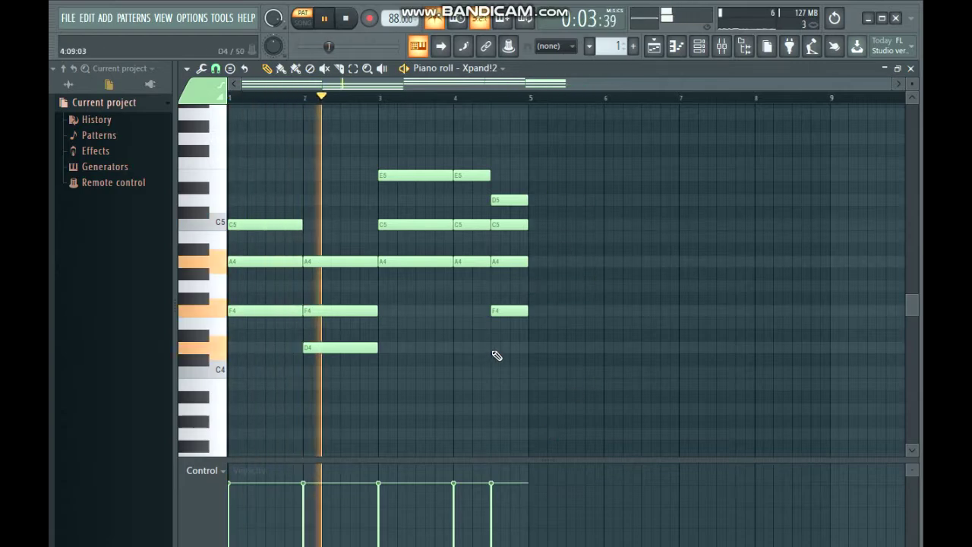
# - Shorten all the chords together by one beat, so that the full-bar chords last three beats, and stop playback
pyautogui.hotkey('ctrl', 'a')
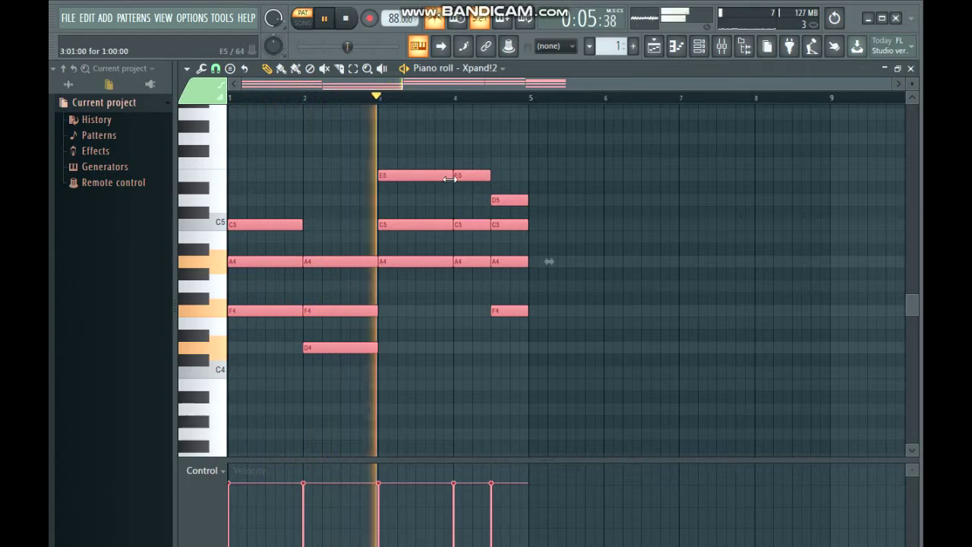
pyautogui.moveTo(450, 178); pyautogui.dragTo(432, 177)
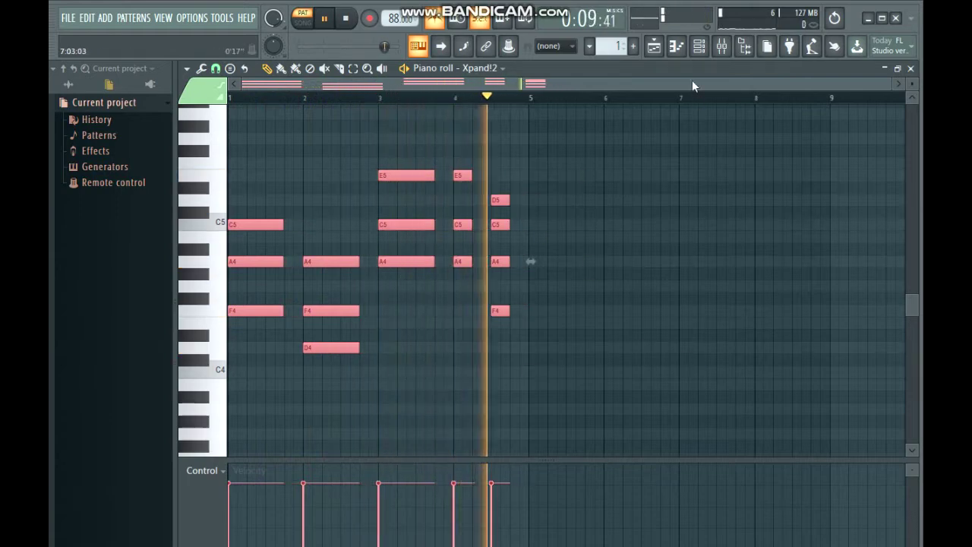
pyautogui.press('space')
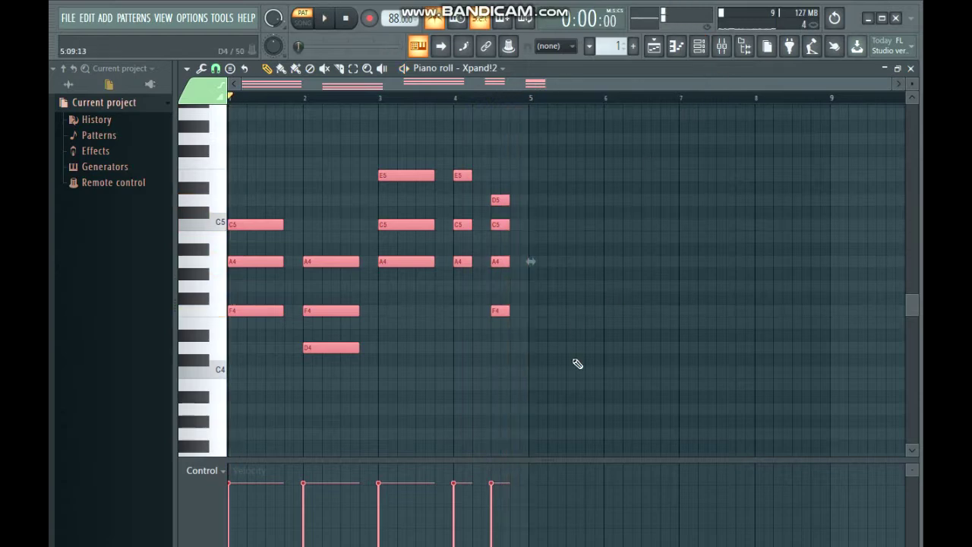
# - Lengthen only the two chords in bar 4 by half a beat
pyautogui.click(581, 376)
pyautogui.moveTo(585, 388); pyautogui.dragTo(449, 134)
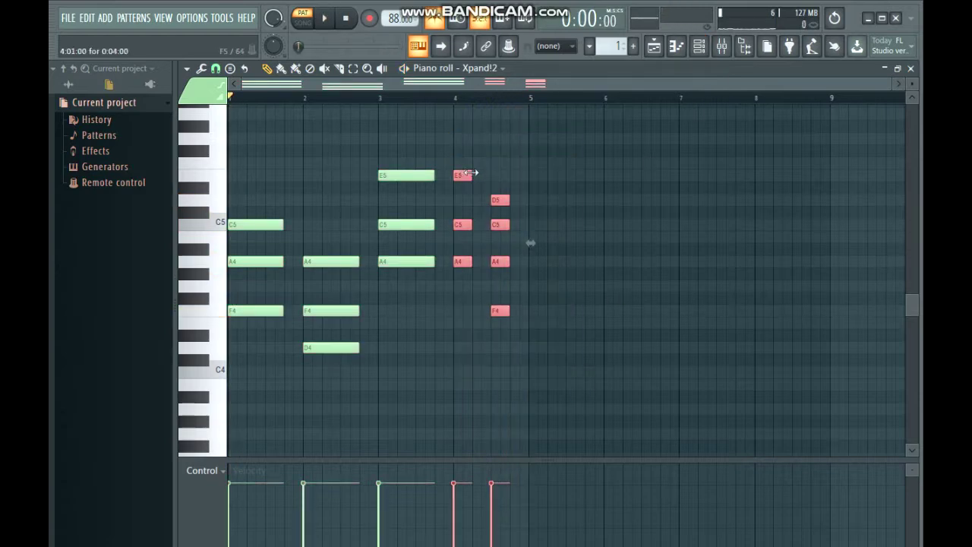
pyautogui.moveTo(471, 173); pyautogui.dragTo(484, 173)
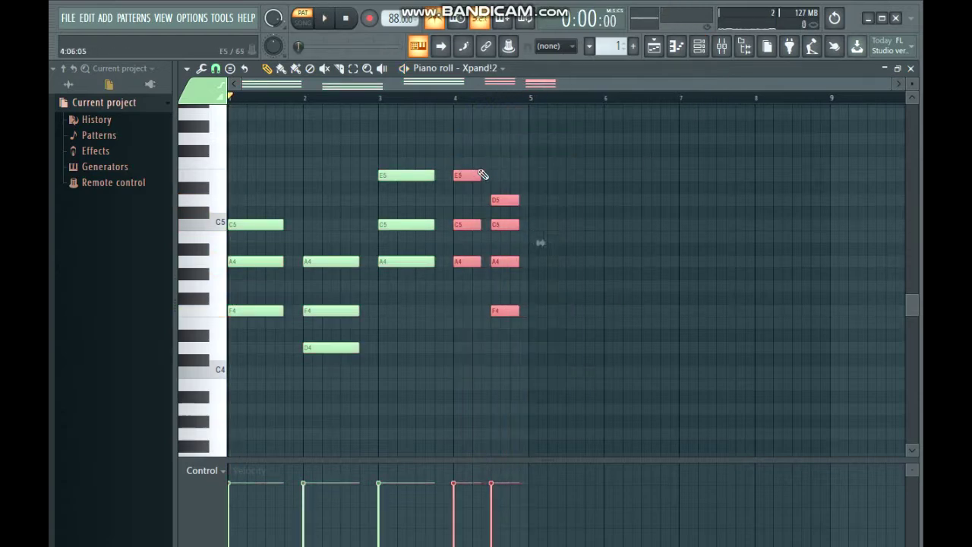
# - Shorten the chords in bars 1 to 3 to half a bar each and play the pattern
pyautogui.moveTo(383, 402); pyautogui.dragTo(226, 140)
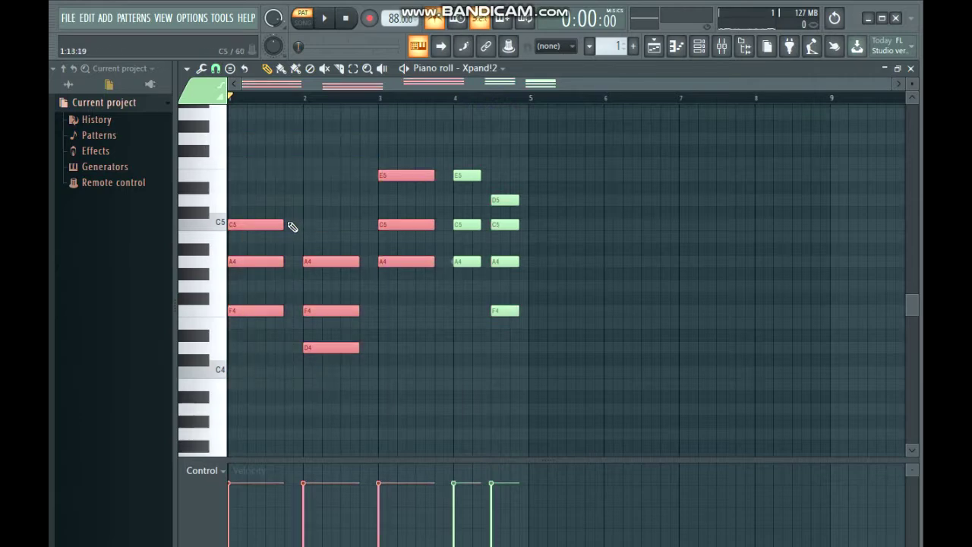
pyautogui.click(266, 214)
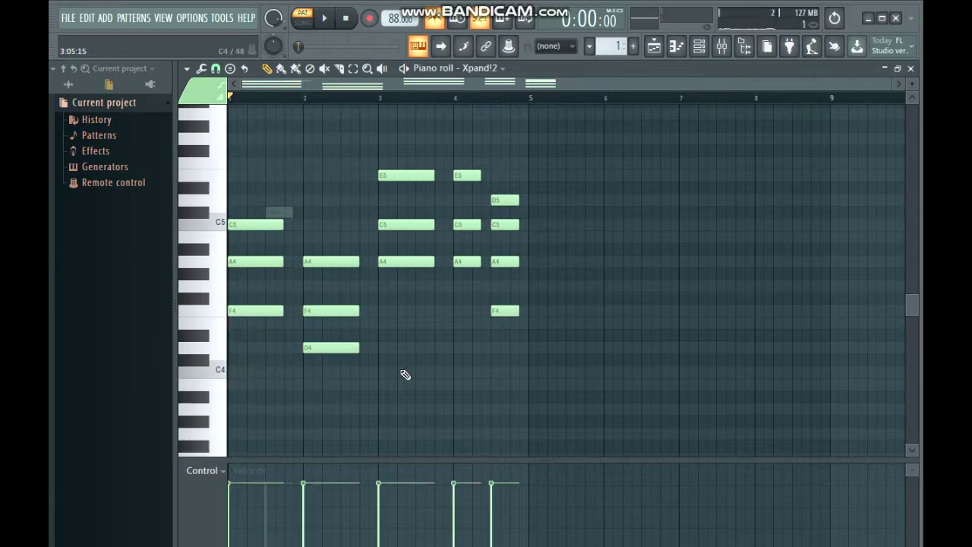
pyautogui.hotkey('ctrl', 'z')
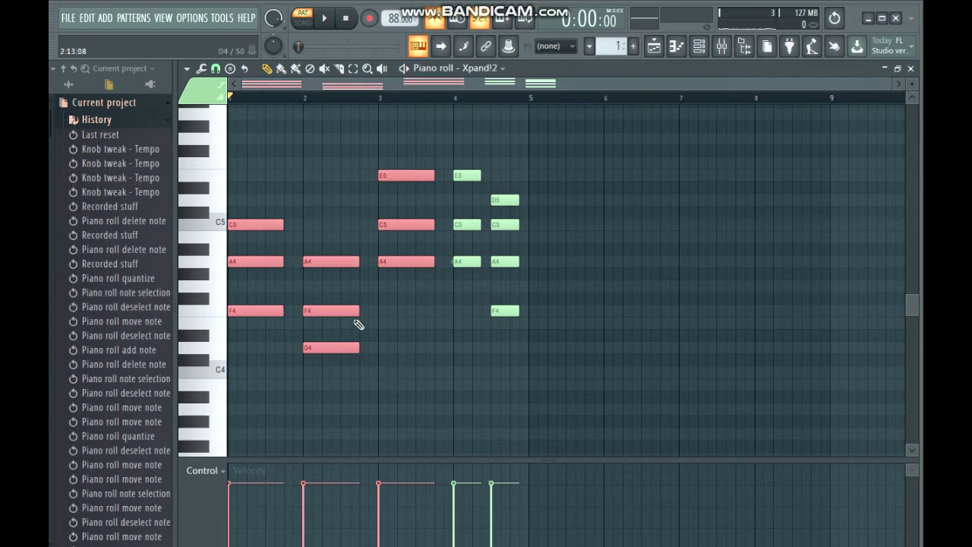
pyautogui.moveTo(347, 302); pyautogui.dragTo(334, 301)
pyautogui.press('space')
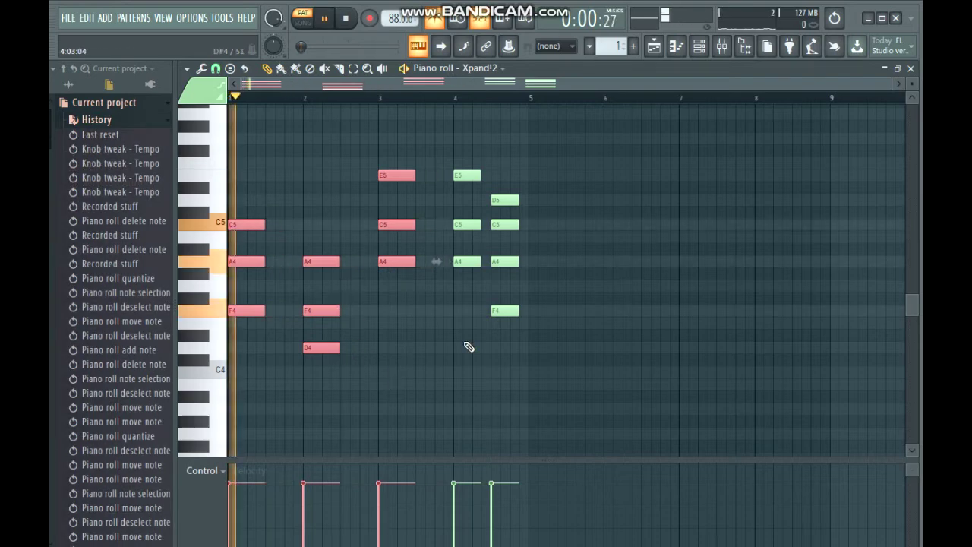
pyautogui.scroll(1, 466, 342)
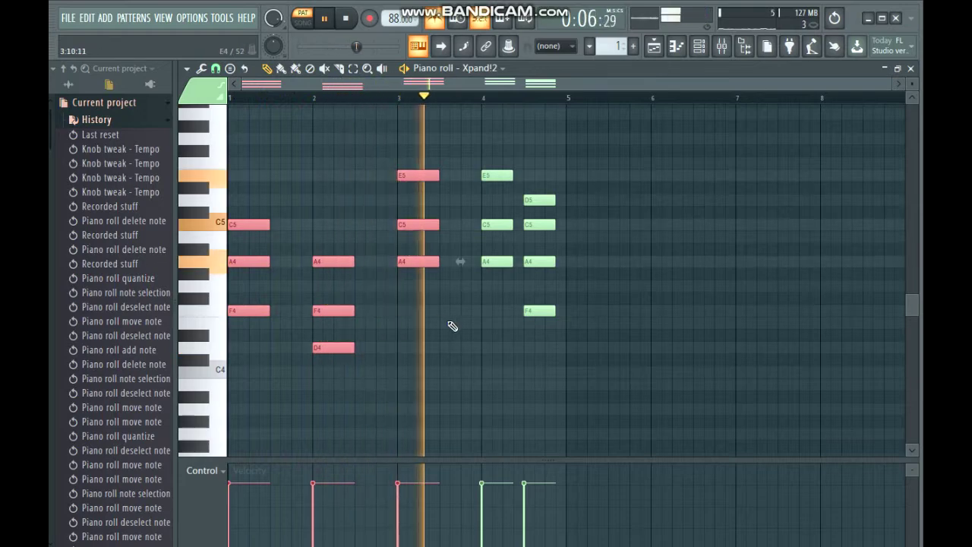
pyautogui.click(630, 367)
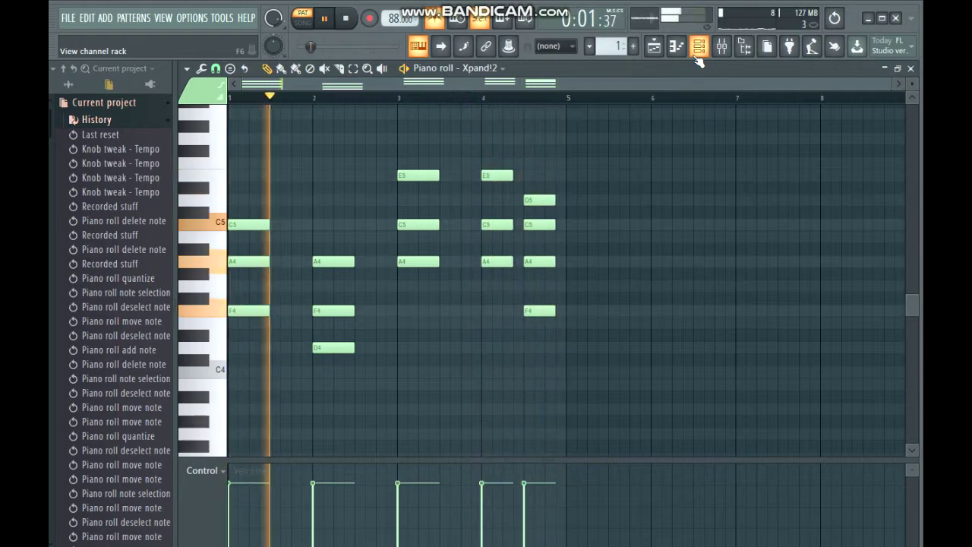
# - Move the F4 note of the last chord up an octave to F5 and play the pattern from bar 4
pyautogui.press('space')
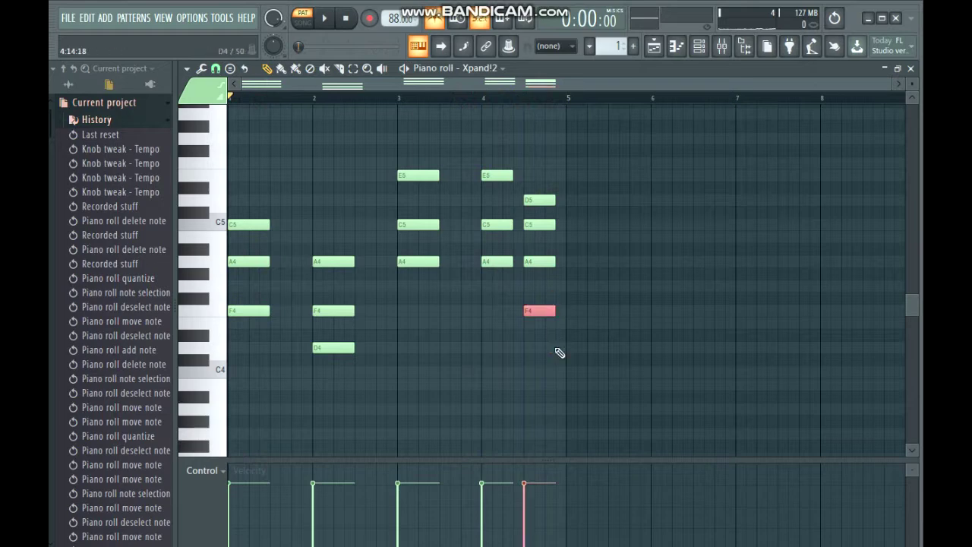
pyautogui.press('space')
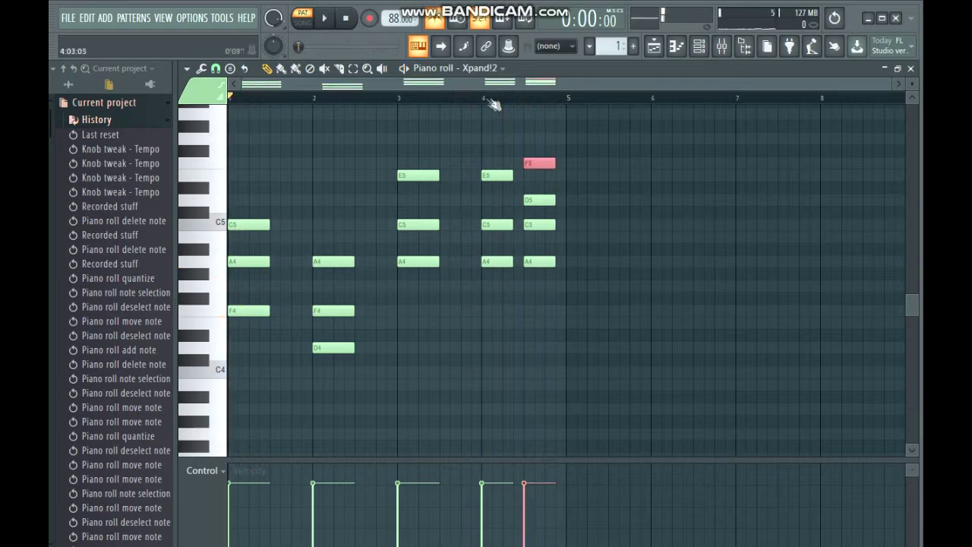
pyautogui.click(493, 97)
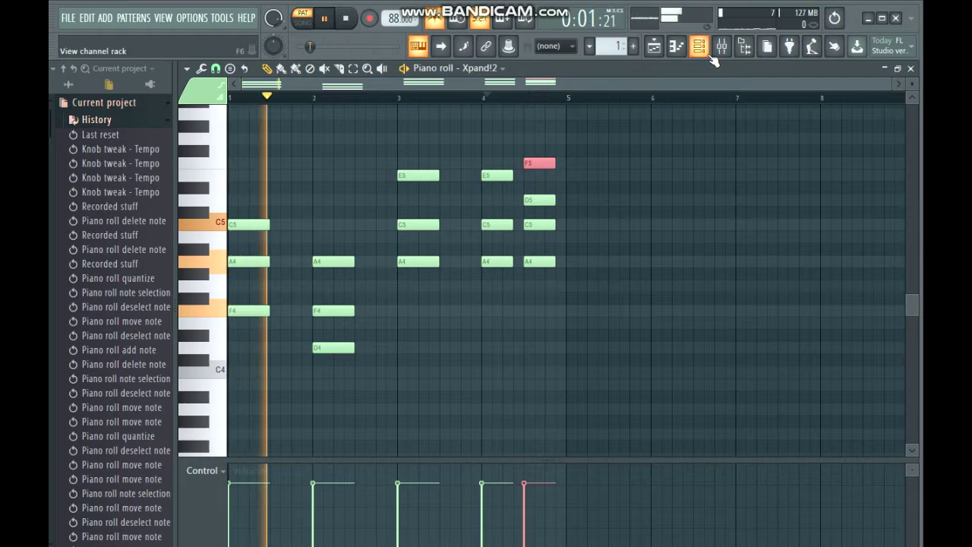
pyautogui.press('space')
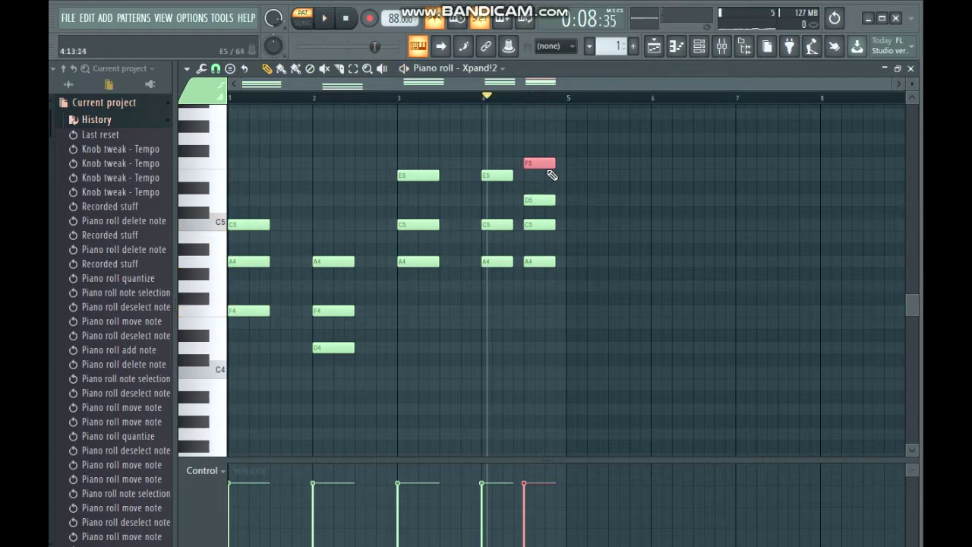
# - Load the electric piano sound Mark 2 Formant Control+ into part A of Xpand!2 and set its level to -4.8 dB
pyautogui.click(701, 47)
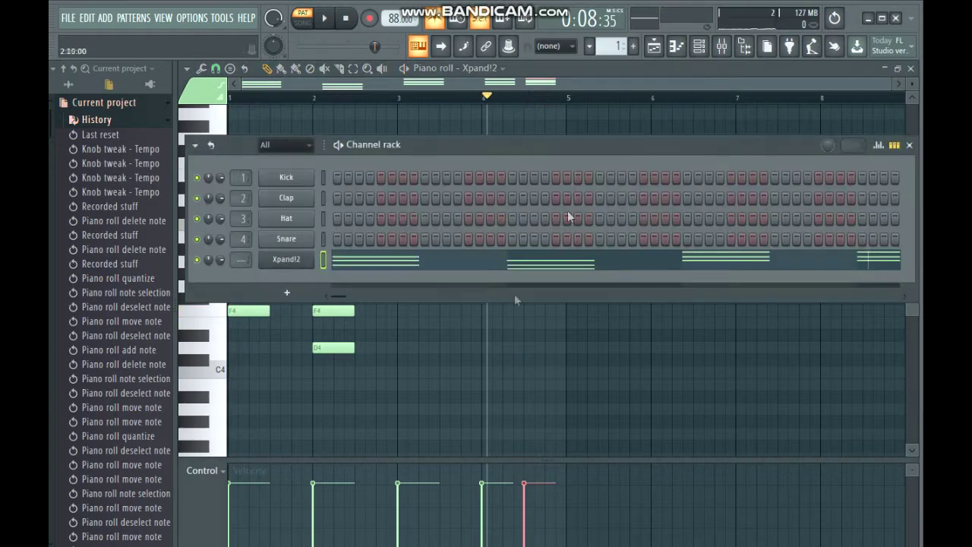
pyautogui.click(275, 263)
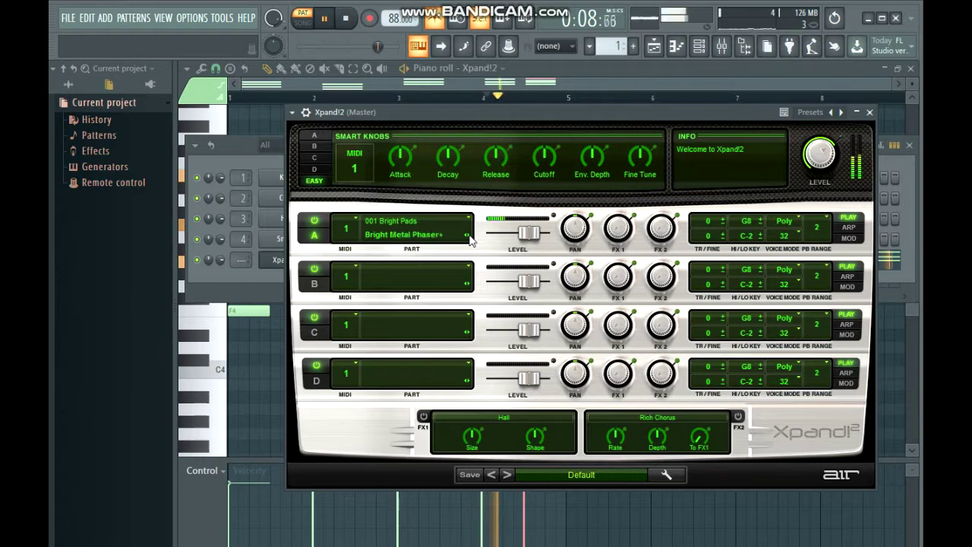
pyautogui.moveTo(529, 233); pyautogui.dragTo(520, 234)
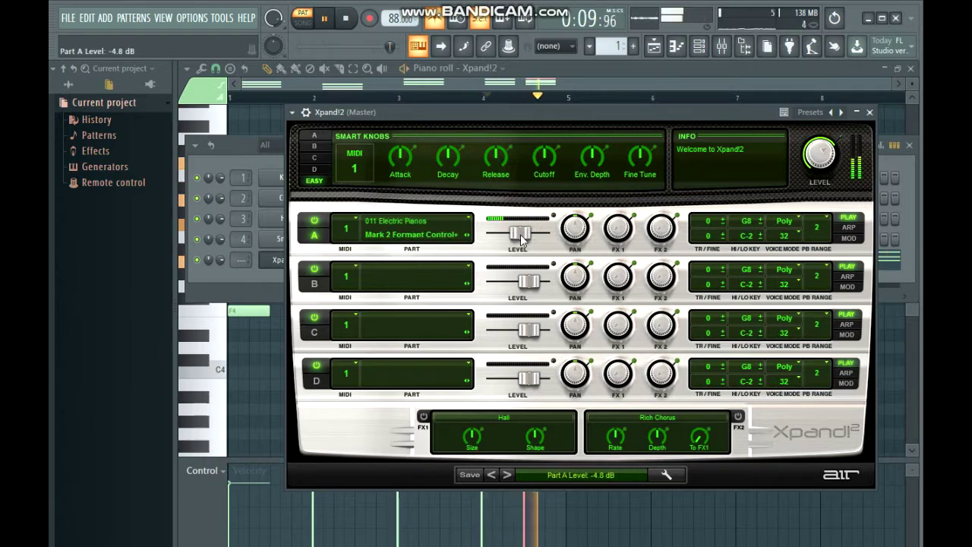
pyautogui.click(607, 87)
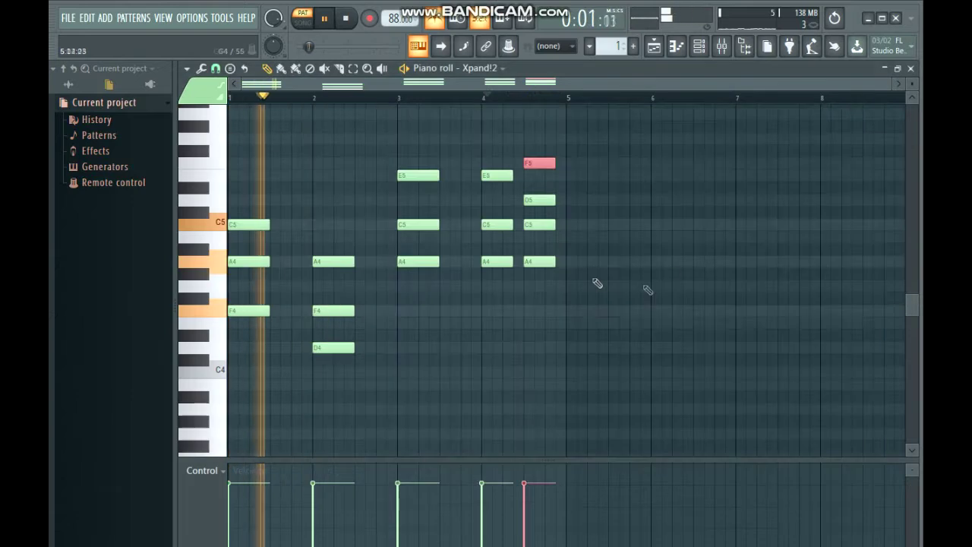
# - Lengthen every chord to reach the start of the next one, using a temporary note at bar 5 to end the last chord
pyautogui.scroll(3, 568, 236)
pyautogui.click(497, 188)
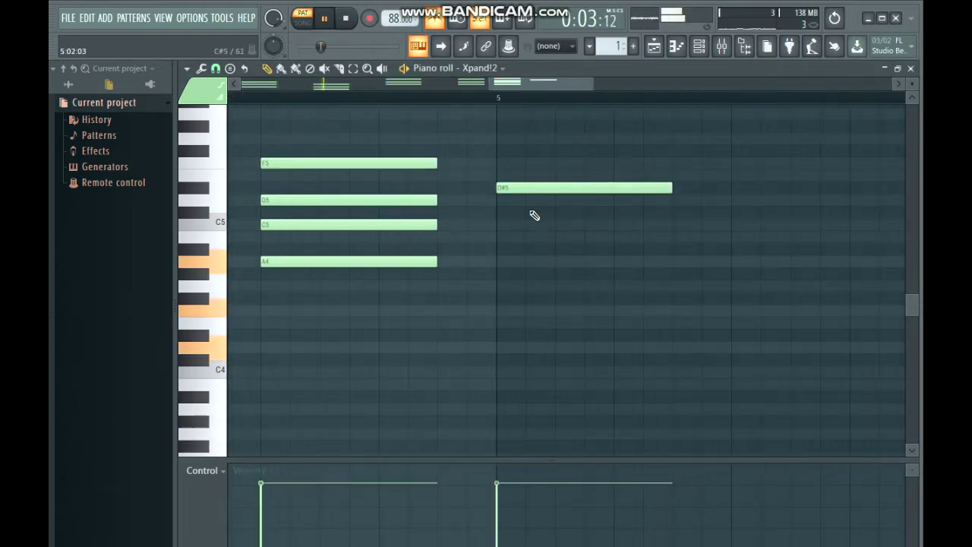
pyautogui.scroll(-4, 532, 217)
pyautogui.hotkey('ctrl', 'z')
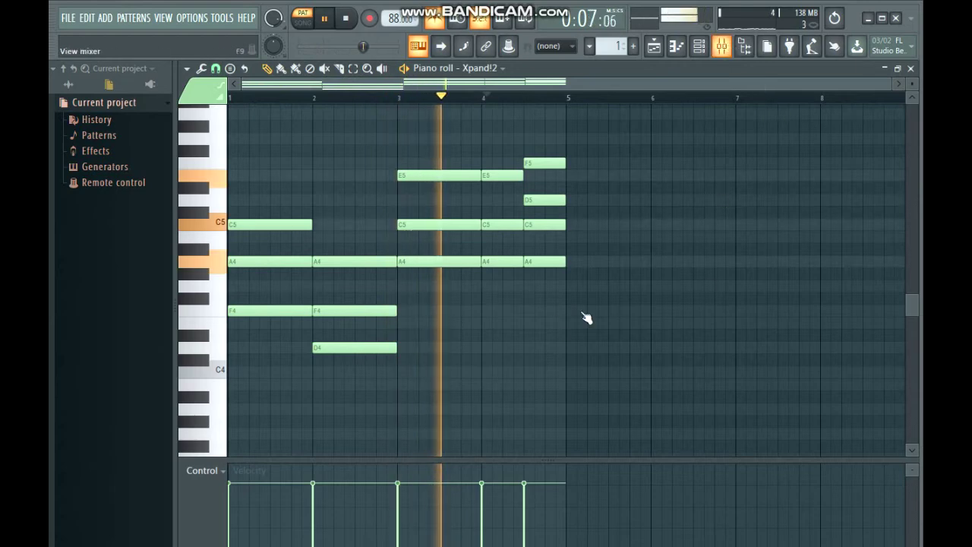
# - Route the Xpand!2 channel to mixer track Insert 7 and lower that track's volume fader
pyautogui.press('F9')
pyautogui.press('F6')
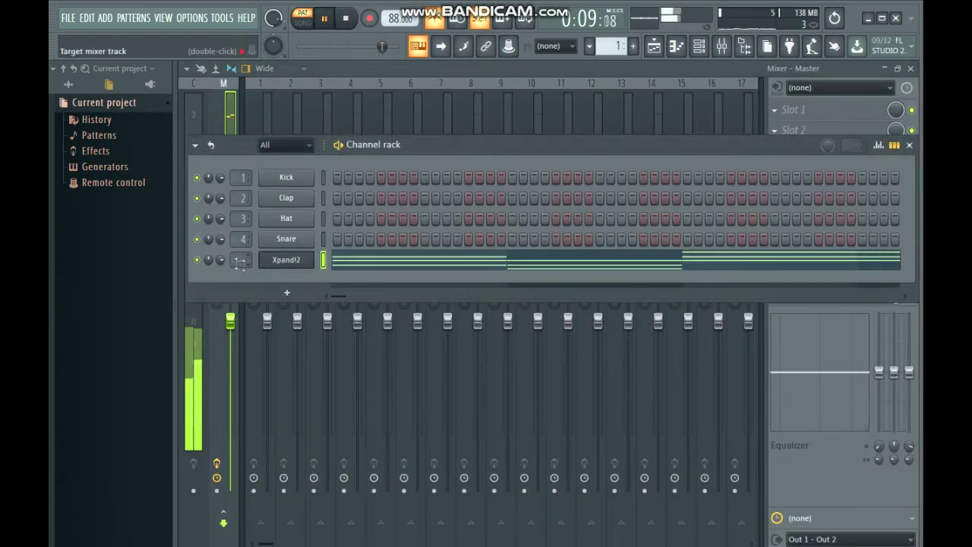
pyautogui.scroll(2, 232, 260)
pyautogui.scroll(3, 233, 261)
pyautogui.scroll(-2, 232, 261)
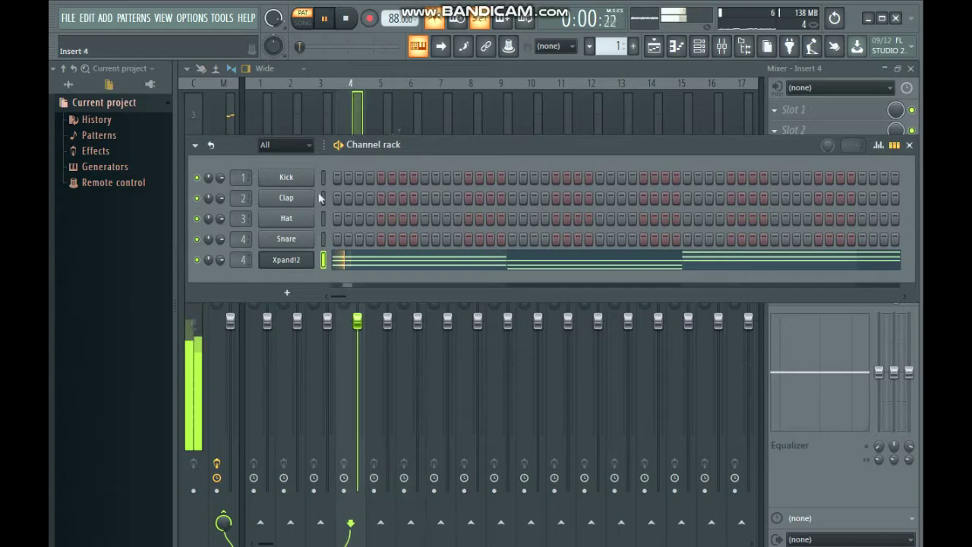
pyautogui.scroll(3, 240, 260)
pyautogui.click(363, 107)
pyautogui.moveTo(447, 319); pyautogui.dragTo(448, 350)
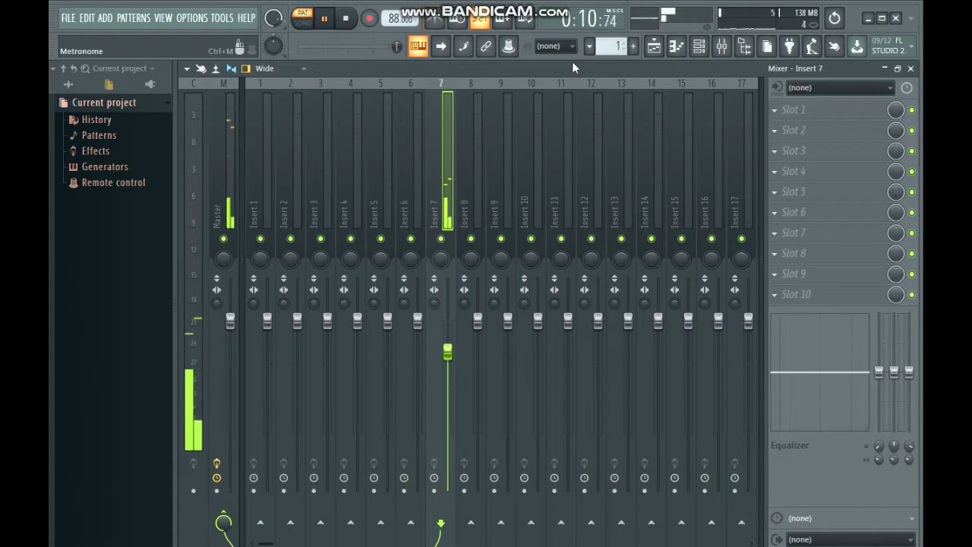
# - Add root notes an octave lower beneath the chords in the Xpand!2 piano roll, including F3 in bar 1 and A3 in bar 3
pyautogui.click(683, 47)
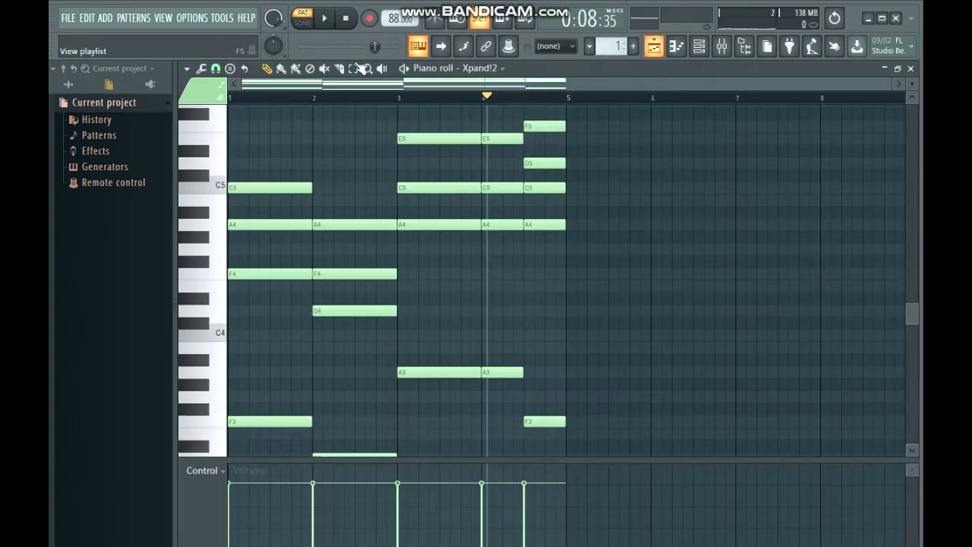
# - Audition the kick samples in the LUTER KID PACK's KICK LK folder, starting from KICK LK (2)
pyautogui.click(67, 87)
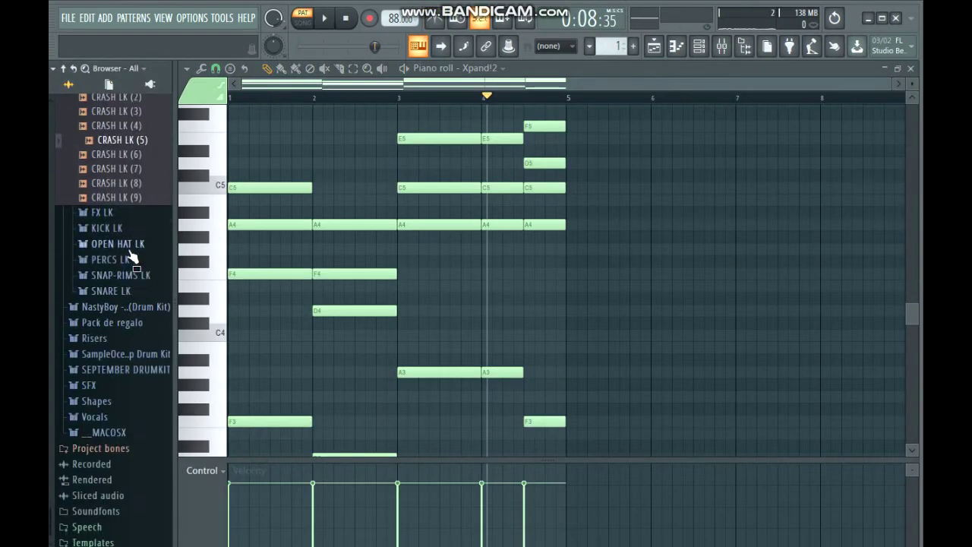
pyautogui.scroll(3, 130, 258)
pyautogui.click(123, 318)
pyautogui.click(128, 345)
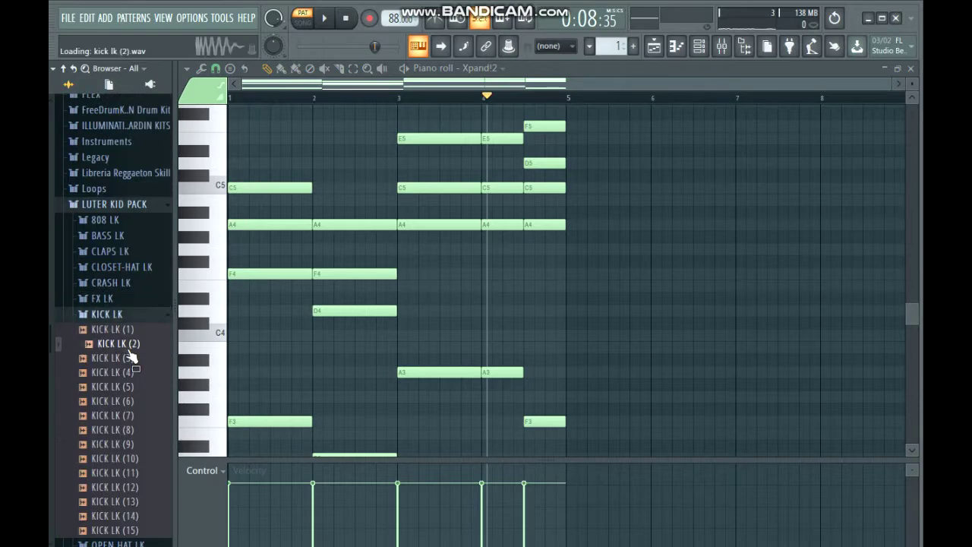
pyautogui.click(120, 406)
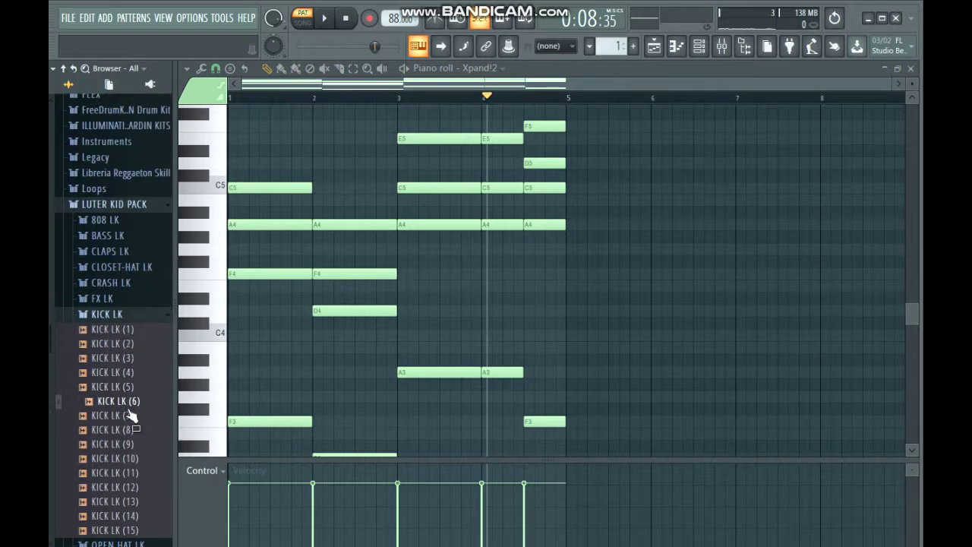
pyautogui.click(133, 417)
pyautogui.click(129, 430)
pyautogui.click(130, 458)
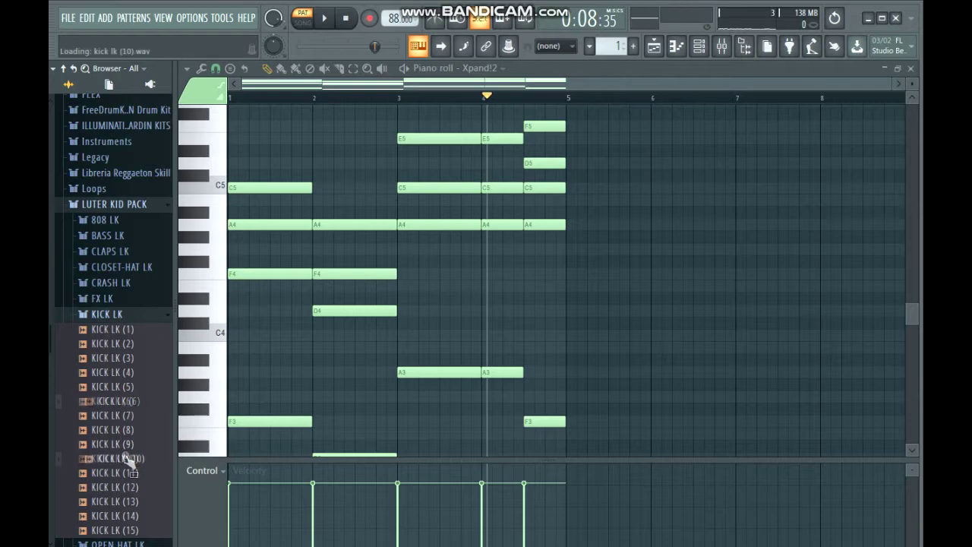
pyautogui.scroll(-4, 130, 463)
pyautogui.click(142, 330)
pyautogui.press('Down')
pyautogui.click(146, 346)
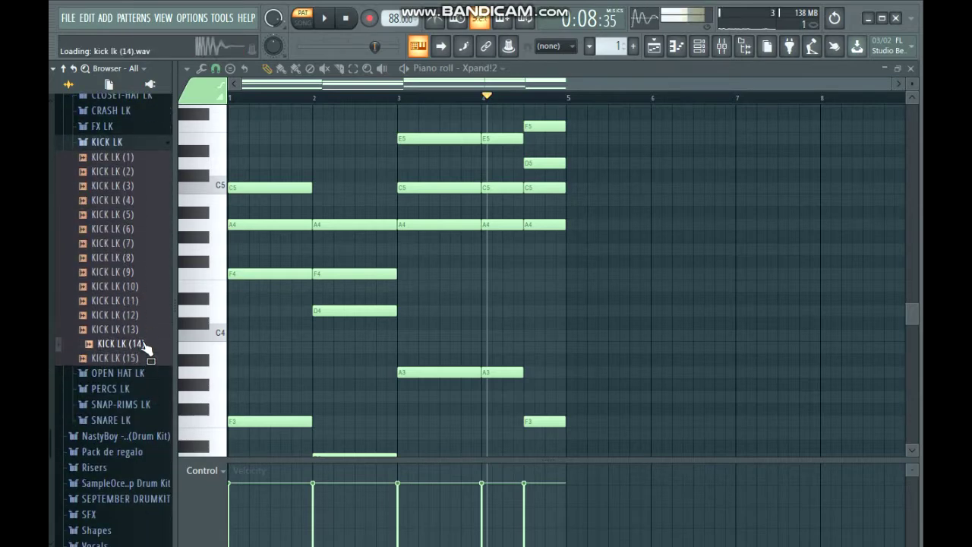
pyautogui.click(144, 332)
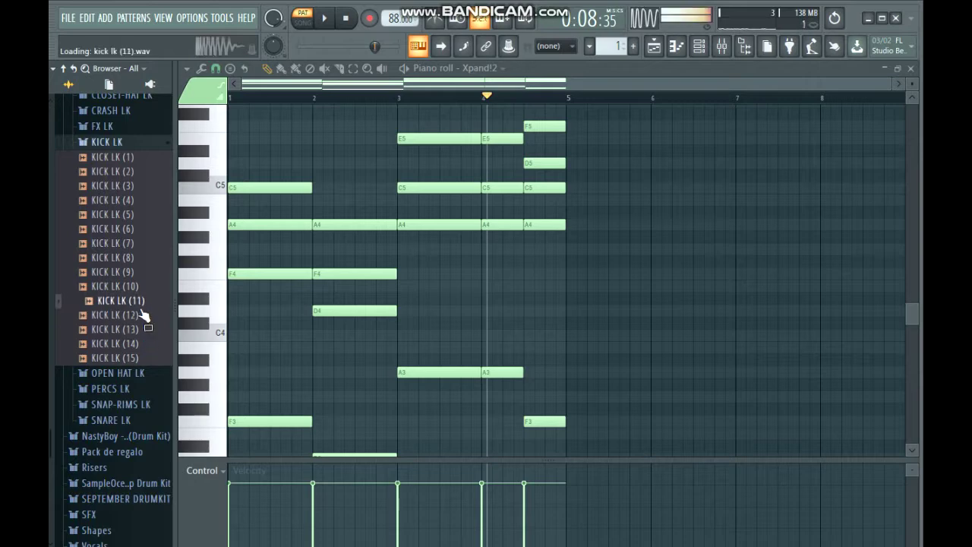
# - Show the channel rack, compare more samples from the KICK LK folder, and load KICK LK (5) onto the Kick channel
pyautogui.click(699, 47)
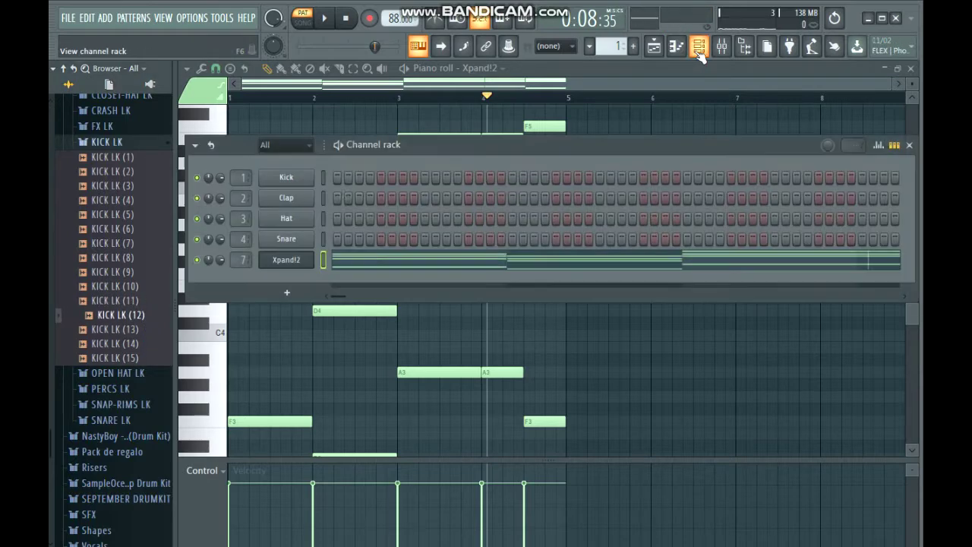
pyautogui.click(142, 348)
pyautogui.click(138, 329)
pyautogui.click(137, 315)
pyautogui.click(137, 300)
pyautogui.click(137, 286)
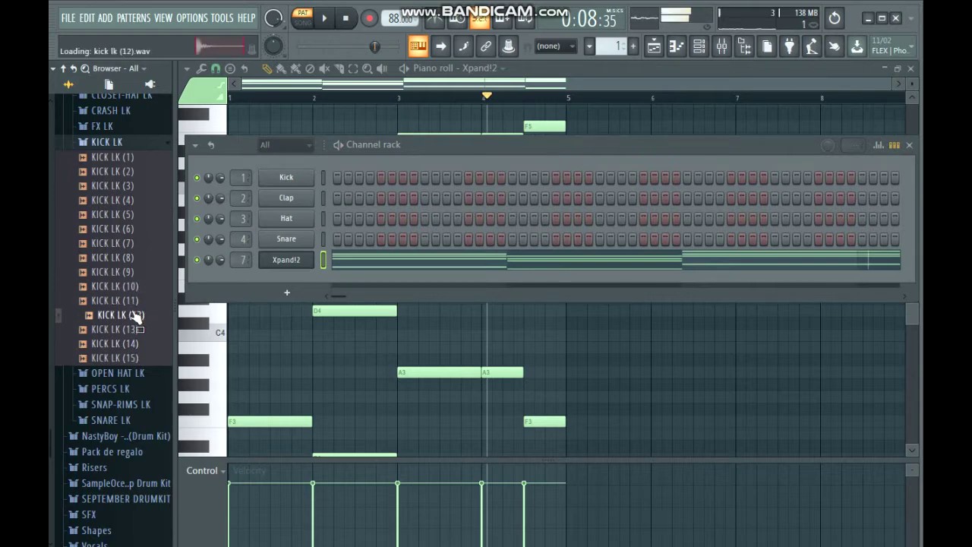
pyautogui.click(137, 287)
pyautogui.click(144, 346)
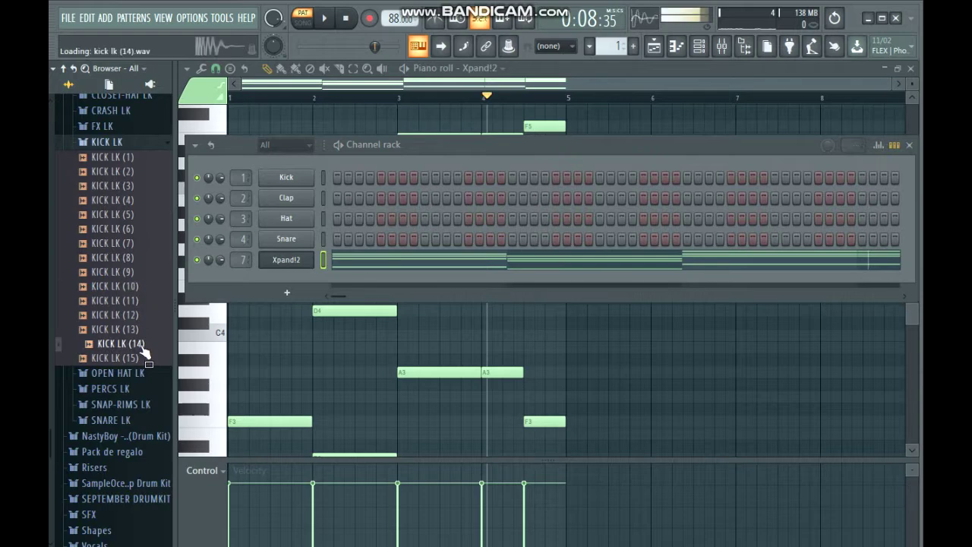
pyautogui.click(137, 360)
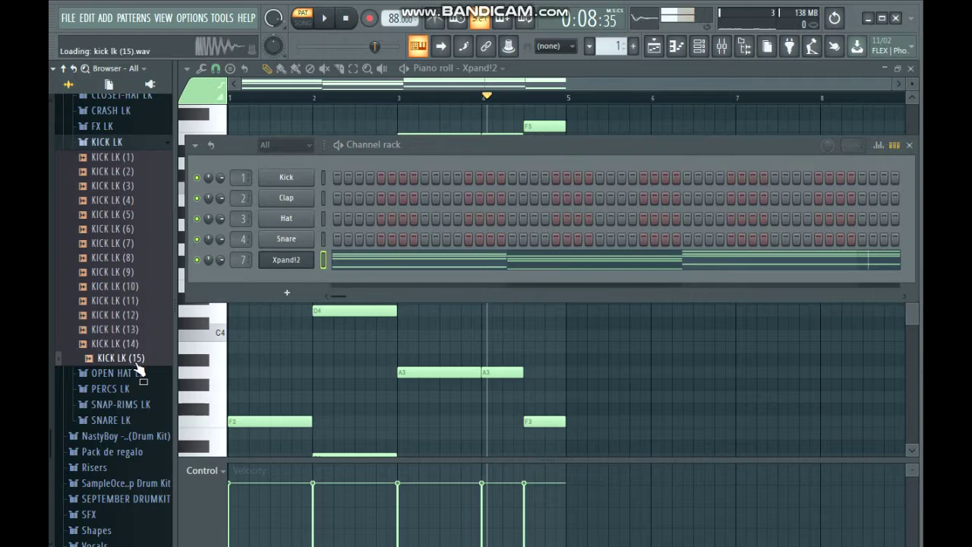
pyautogui.click(135, 300)
pyautogui.click(135, 286)
pyautogui.click(134, 271)
pyautogui.click(135, 257)
pyautogui.click(133, 243)
pyautogui.click(132, 228)
pyautogui.click(130, 215)
pyautogui.click(131, 199)
pyautogui.click(131, 186)
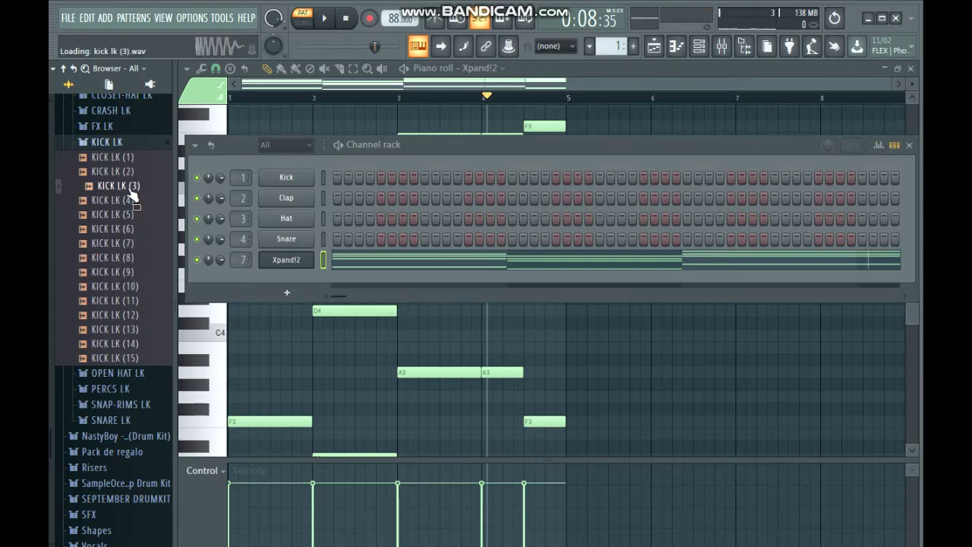
pyautogui.click(129, 219)
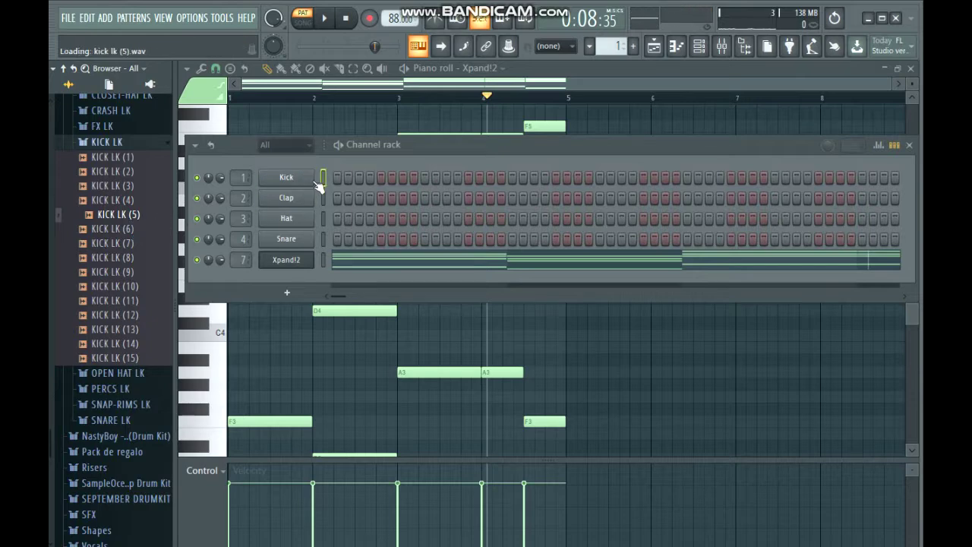
pyautogui.moveTo(318, 184); pyautogui.dragTo(331, 180)
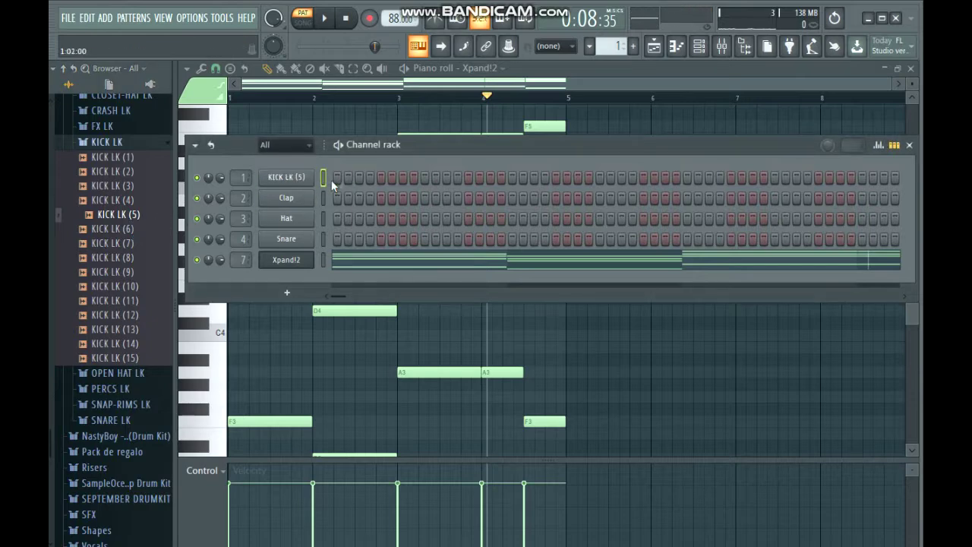
# - Audition samples in the SNARE LK folder and load SNARE LK (13) onto the Snare channel
pyautogui.click(133, 142)
pyautogui.click(129, 293)
pyautogui.click(134, 377)
pyautogui.click(139, 391)
pyautogui.scroll(-5, 139, 384)
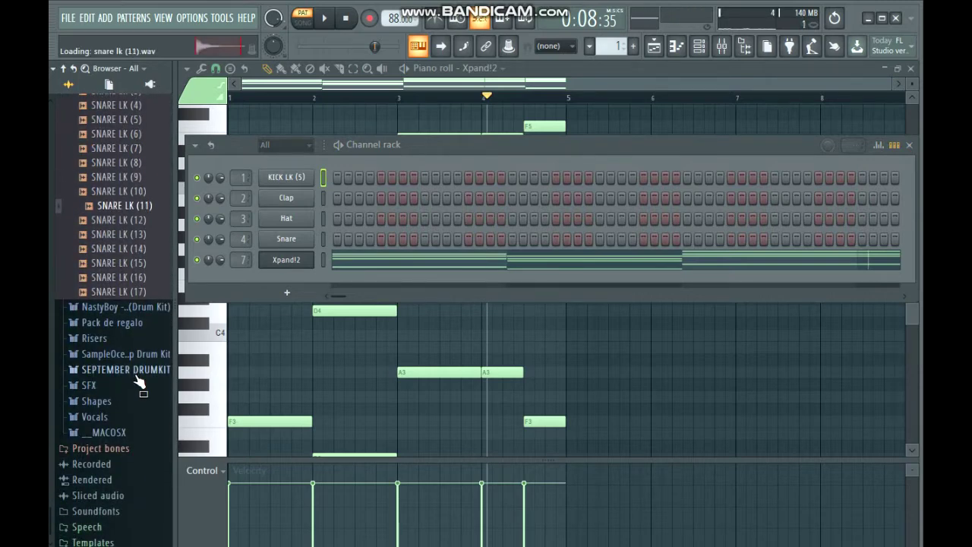
pyautogui.press('Up')
pyautogui.moveTo(128, 242); pyautogui.dragTo(291, 244)
# - Place snare hits on steps 5, 13, 21, 29, 37 and 45 while the pattern plays
pyautogui.press('space')
pyautogui.click(380, 238)
pyautogui.click(469, 238)
pyautogui.click(556, 238)
pyautogui.click(643, 238)
pyautogui.click(731, 238)
pyautogui.click(818, 239)
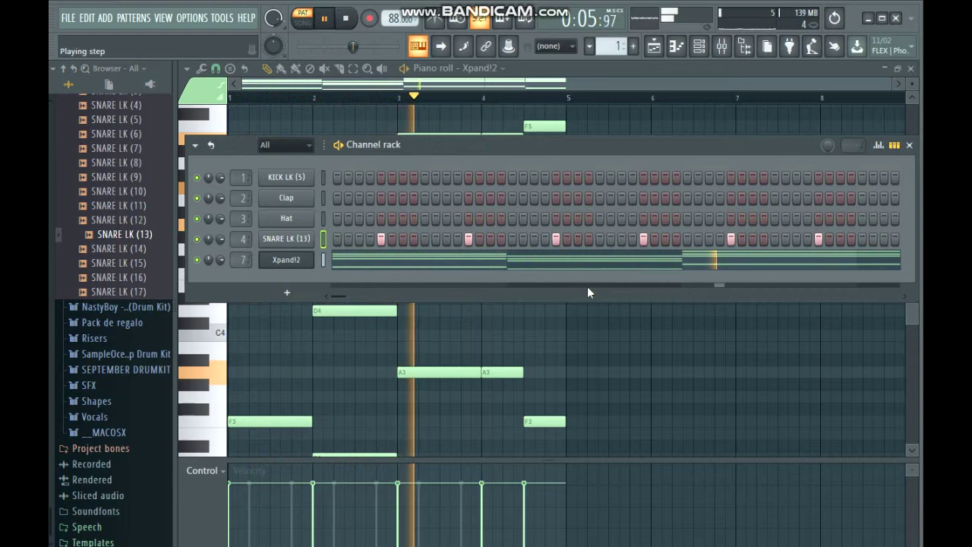
pyautogui.press('space')
# - Replace the snare channel's sample with HIP_Snare_3 from the Legacy HipHop drums folder and play the pattern
pyautogui.scroll(6, 107, 227)
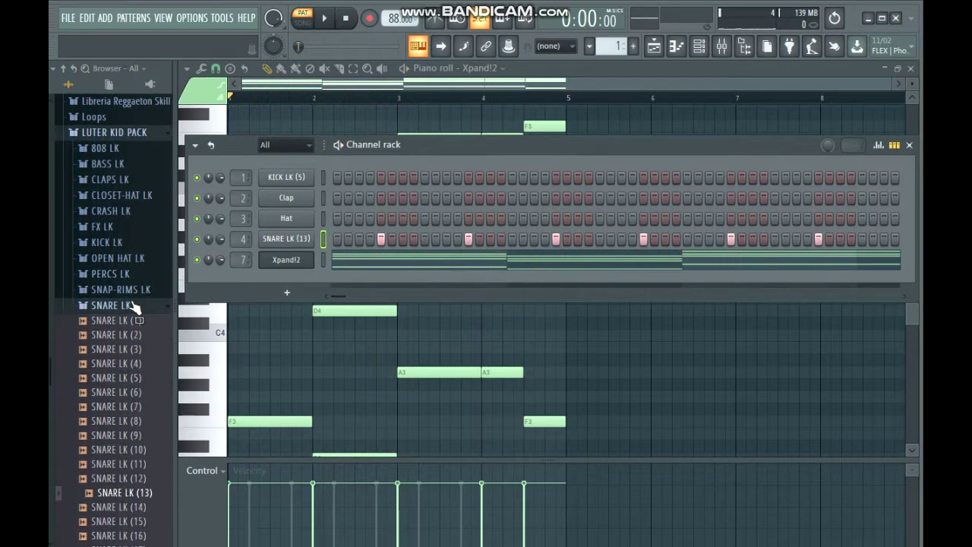
pyautogui.click(133, 305)
pyautogui.click(135, 304)
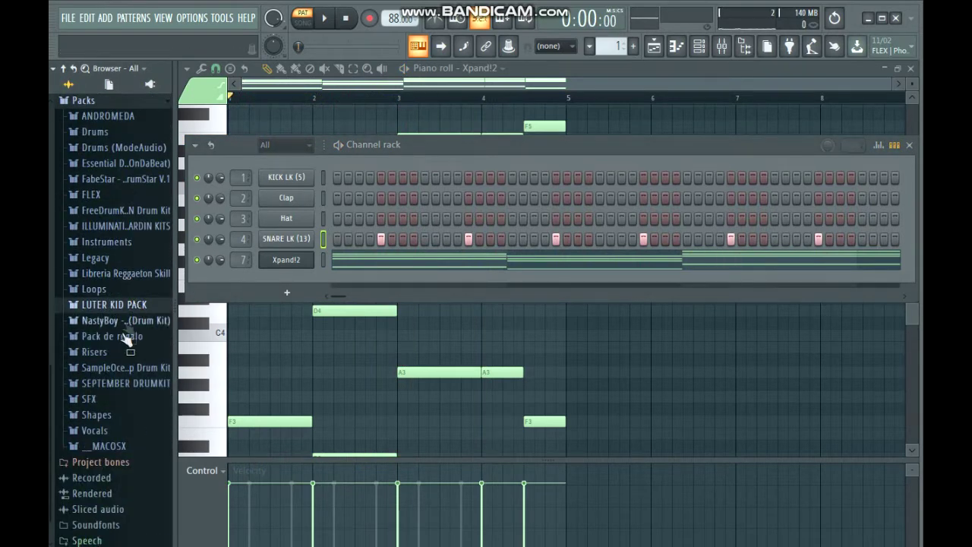
pyautogui.click(114, 241)
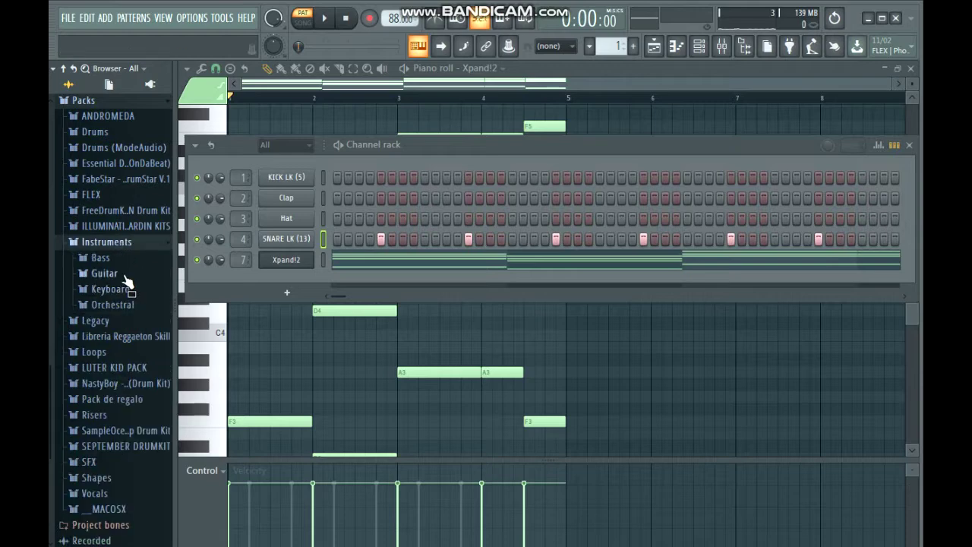
pyautogui.press('Left')
pyautogui.click(99, 257)
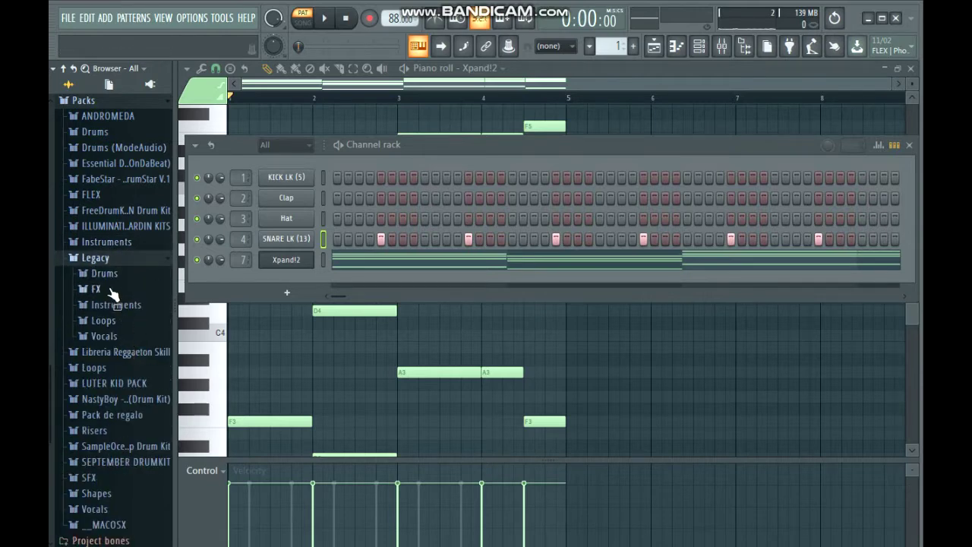
pyautogui.press('Down')
pyautogui.press('Right')
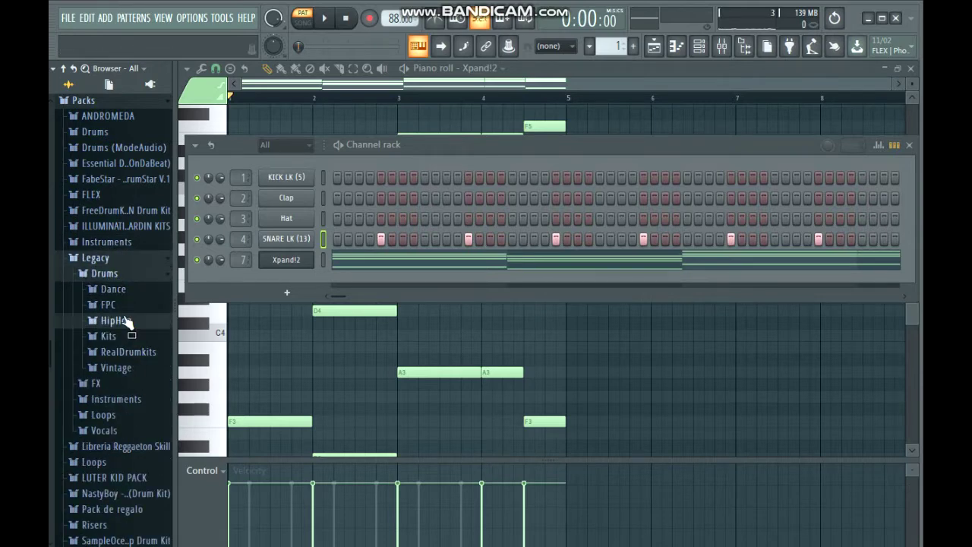
pyautogui.click(121, 320)
pyautogui.click(147, 453)
pyautogui.click(151, 439)
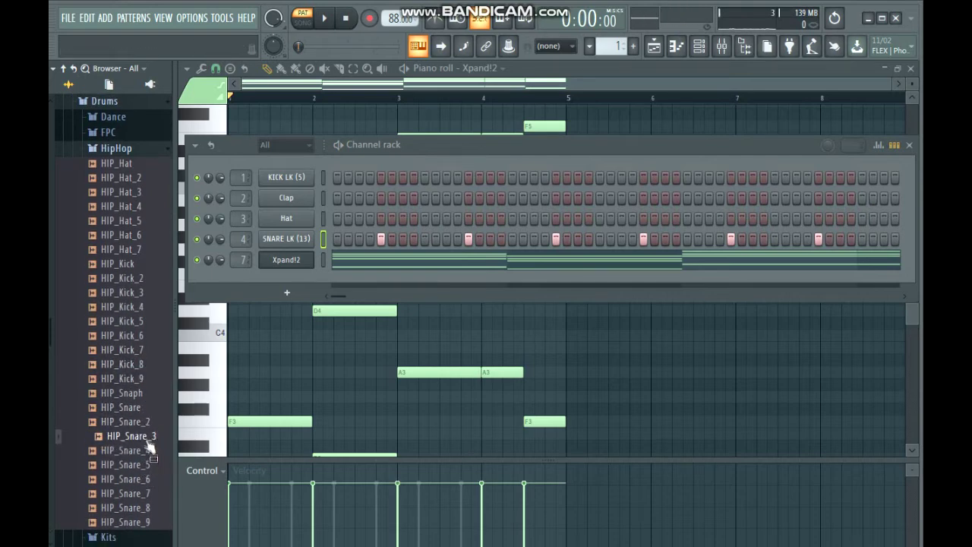
pyautogui.press('space')
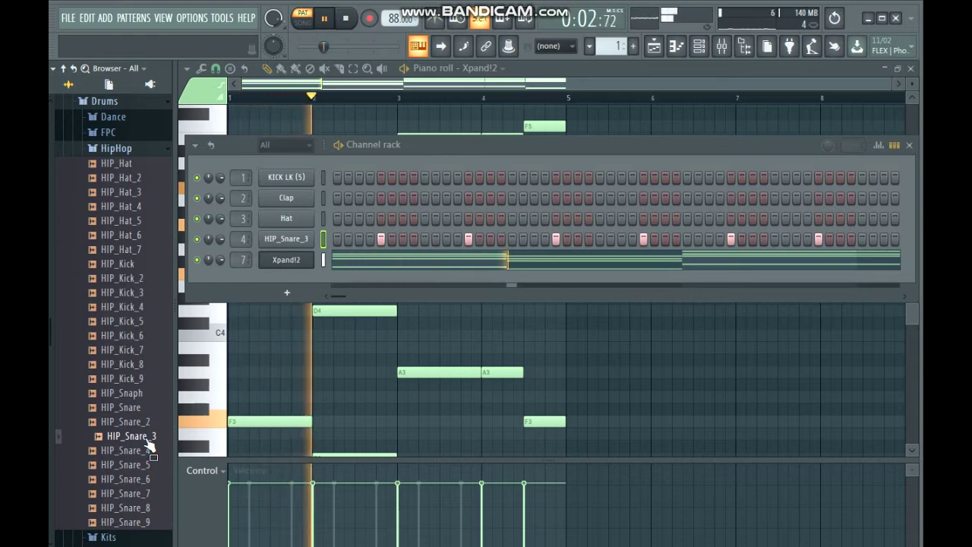
# - Collapse the Legacy drum folders, expand LUTER KID PACK in the browser, and stop playback
pyautogui.scroll(4, 124, 334)
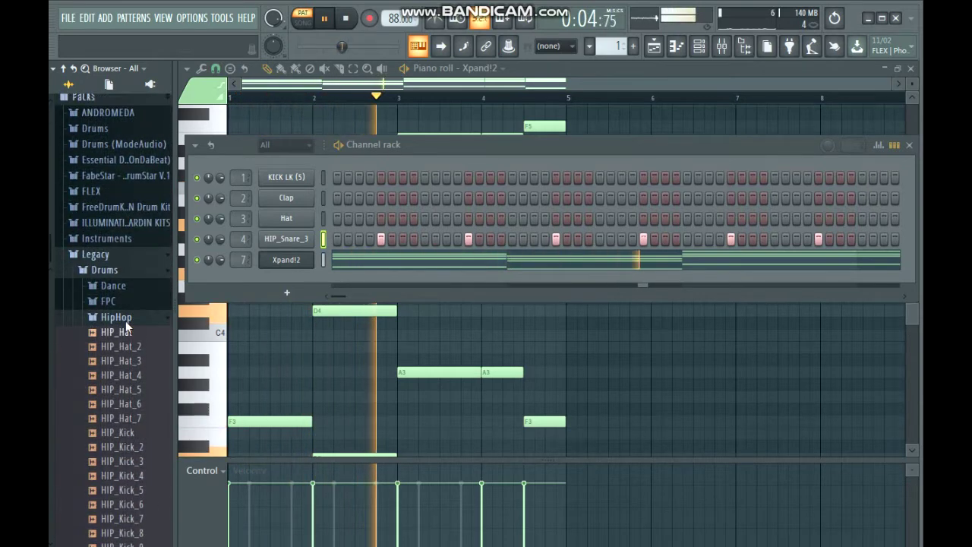
pyautogui.click(122, 319)
pyautogui.click(122, 275)
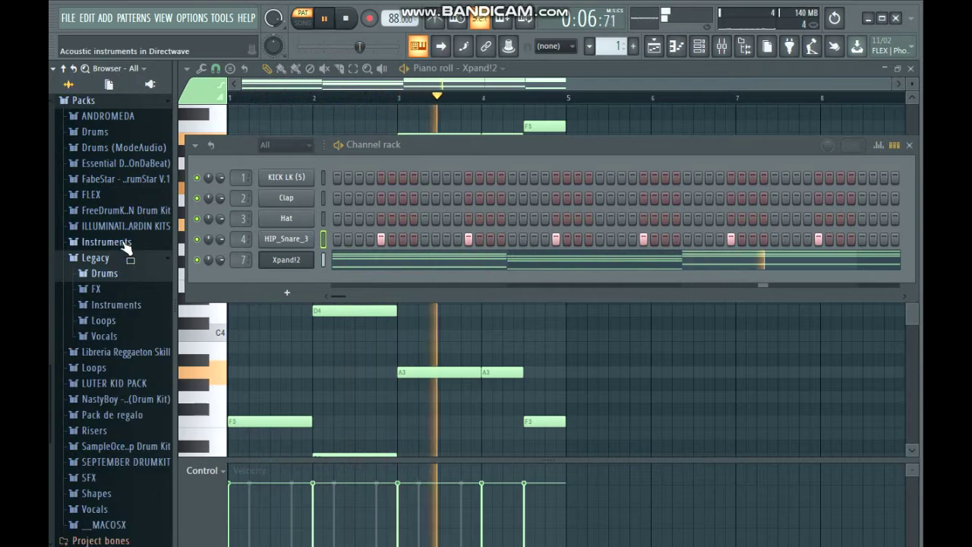
pyautogui.click(121, 382)
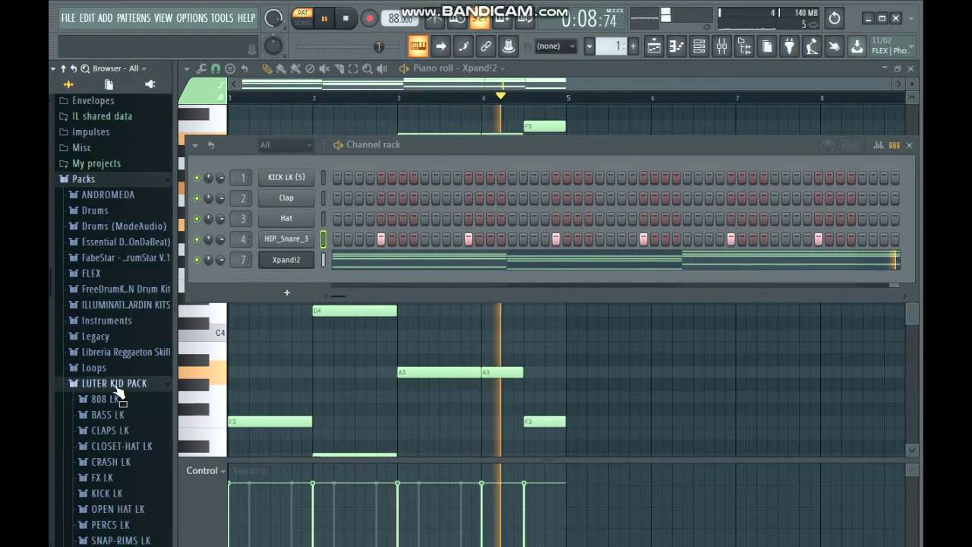
pyautogui.press('space')
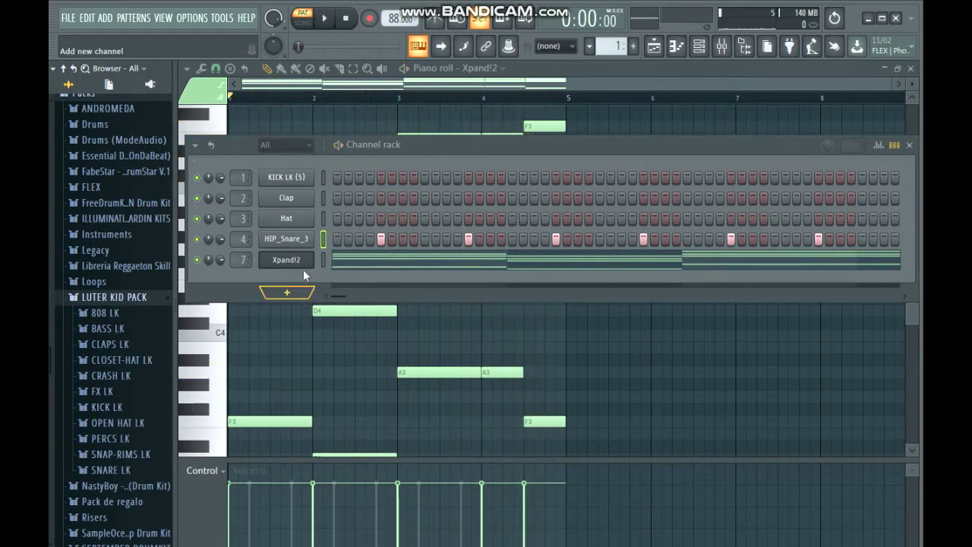
# - Open the HIP_Snare_3 channel in the piano roll and add C5 hits on beats 2 and 4 of bar 4
pyautogui.hotkey('ctrl', 'a')
pyautogui.rightClick(321, 239)
pyautogui.click(331, 241)
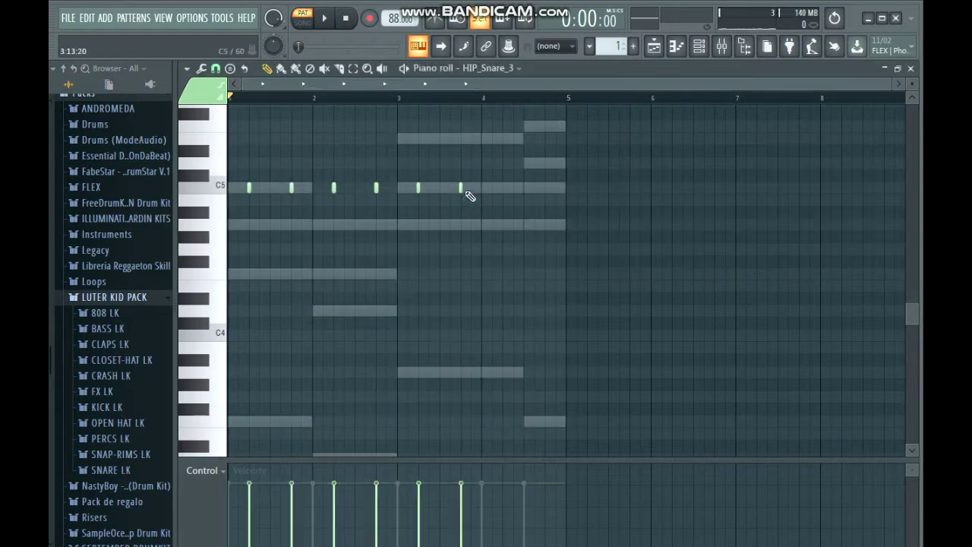
pyautogui.scroll(4, 471, 195)
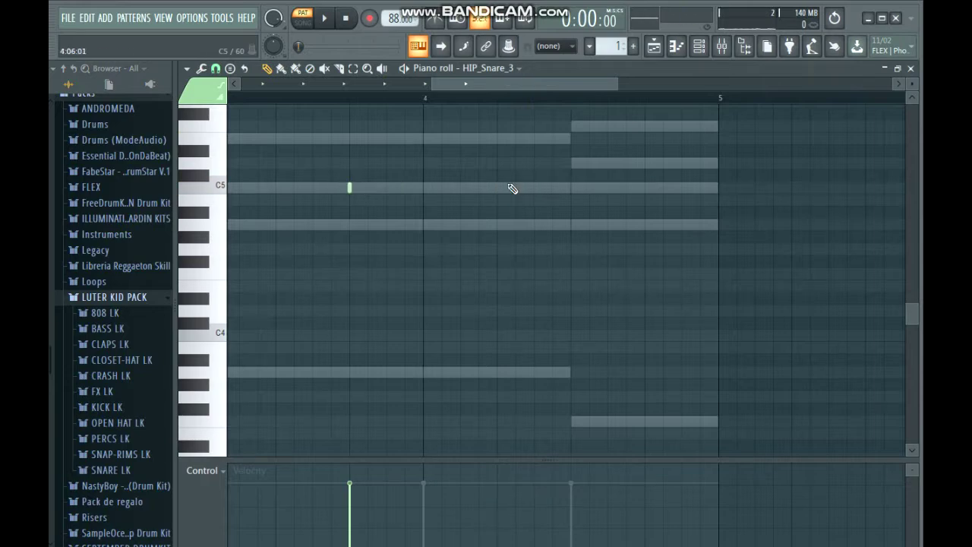
pyautogui.scroll(-4, 644, 187)
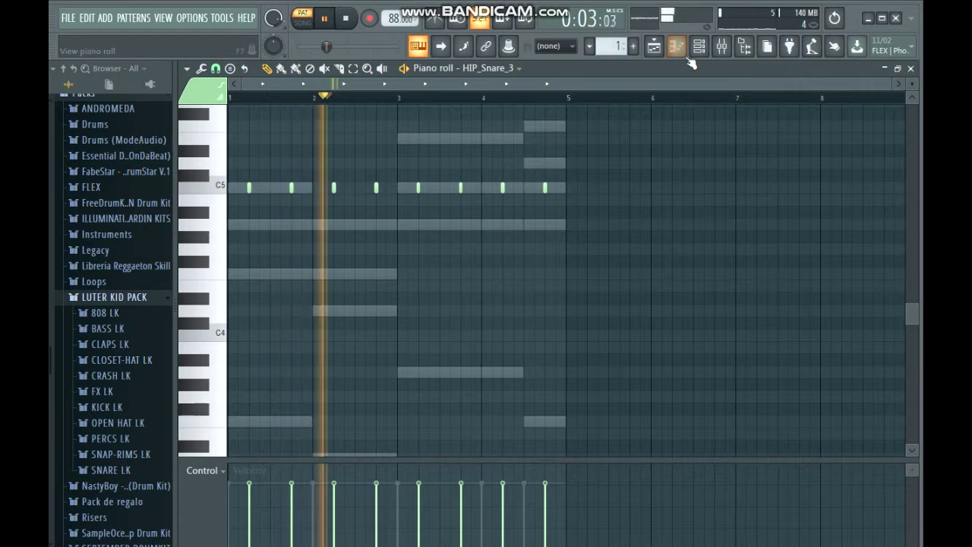
# - Lower the volume fader of the snare's mixer track, Insert 4
pyautogui.press('F9')
pyautogui.moveTo(362, 326); pyautogui.dragTo(361, 373)
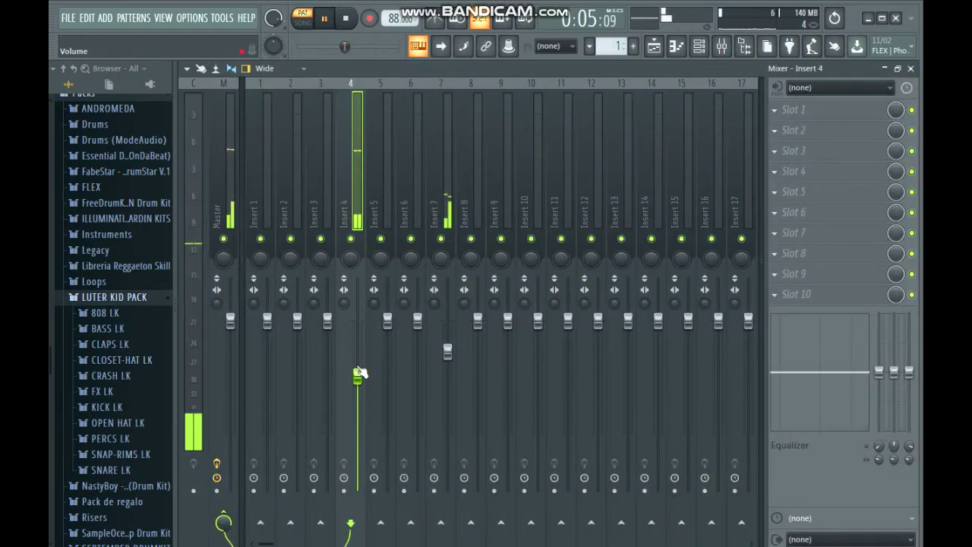
# - Delete the stray low snare note near the end of bar 4 and raise the velocity of all snare hits to maximum
pyautogui.click(697, 47)
pyautogui.click(676, 46)
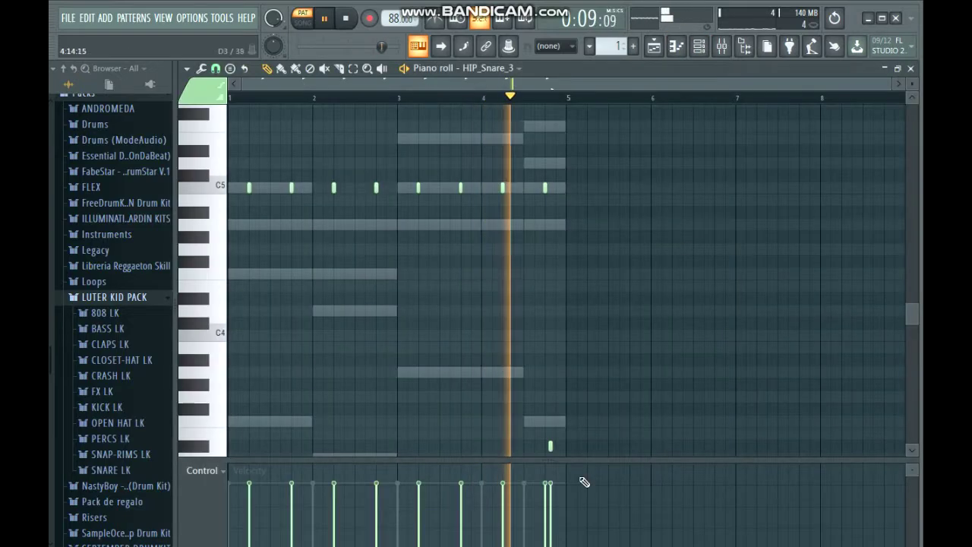
pyautogui.rightClick(550, 447)
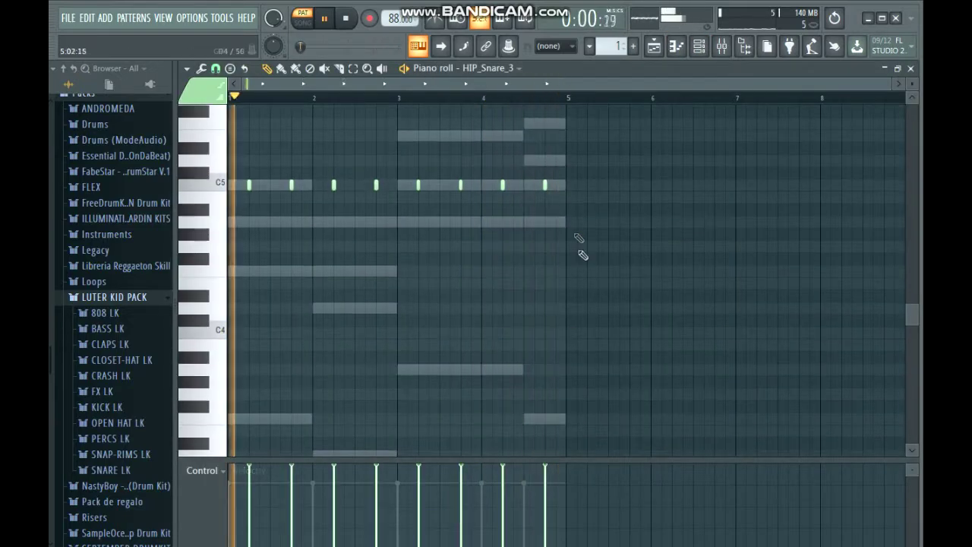
pyautogui.press('space')
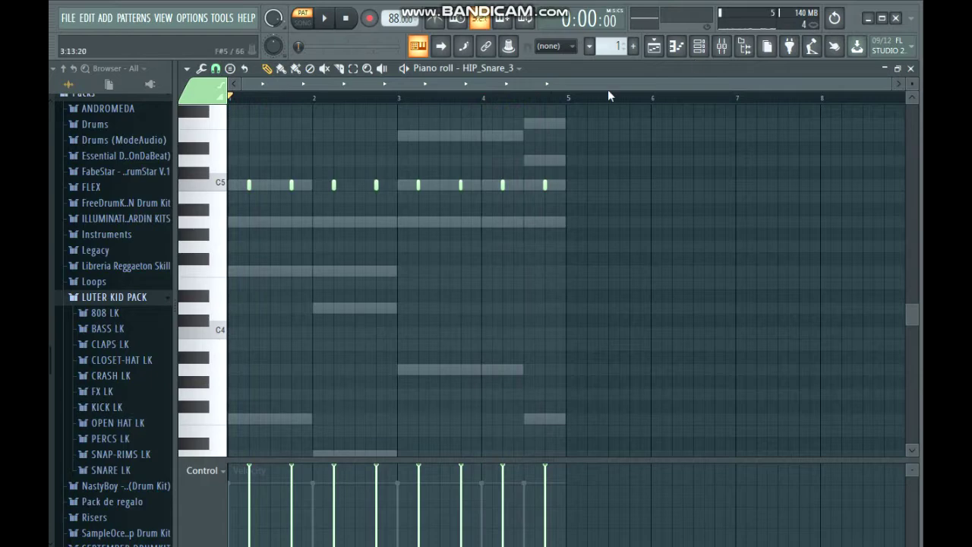
# - In the channel rack, enter KICK LK (5) hits on steps 1, 11 and 14
pyautogui.click(697, 50)
pyautogui.click(337, 177)
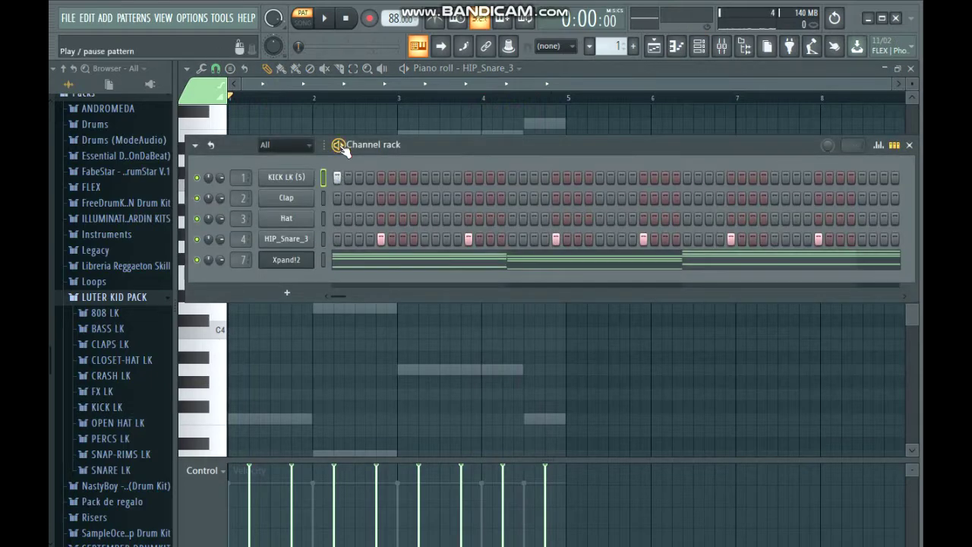
pyautogui.press('space')
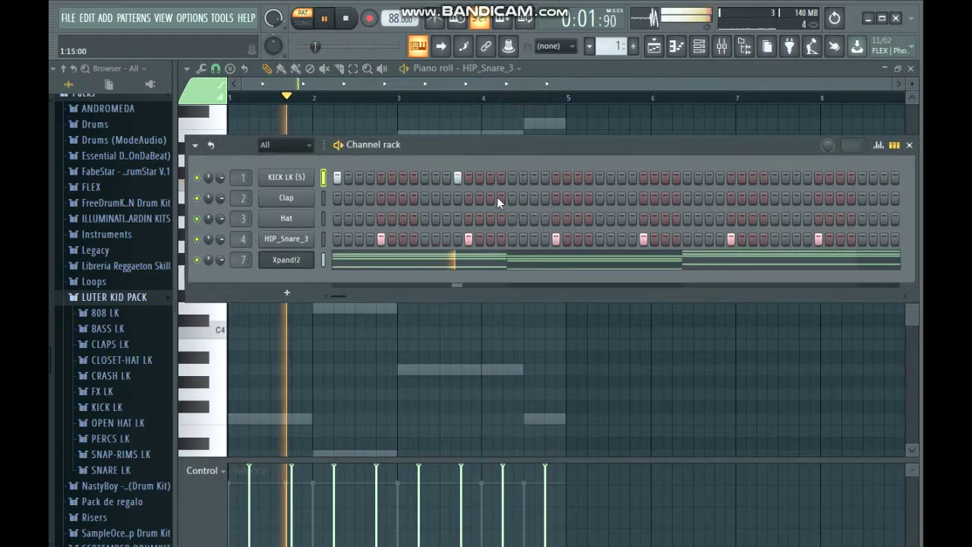
pyautogui.click(446, 177)
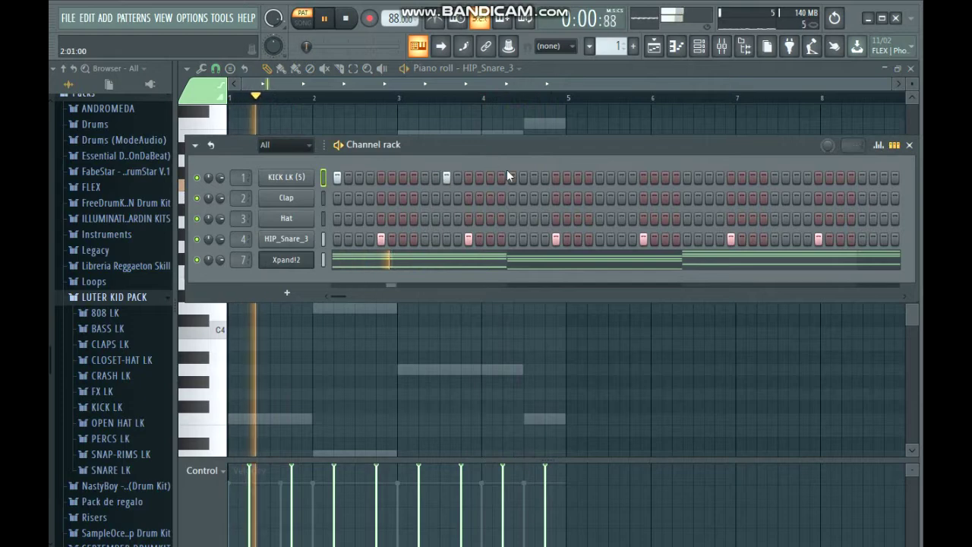
pyautogui.rightClick(490, 177)
pyautogui.click(479, 176)
# - Open KICK LK (5) in the piano roll, raise its hits to maximum velocity and add a C5 hit at the start of bar 2
pyautogui.rightClick(313, 176)
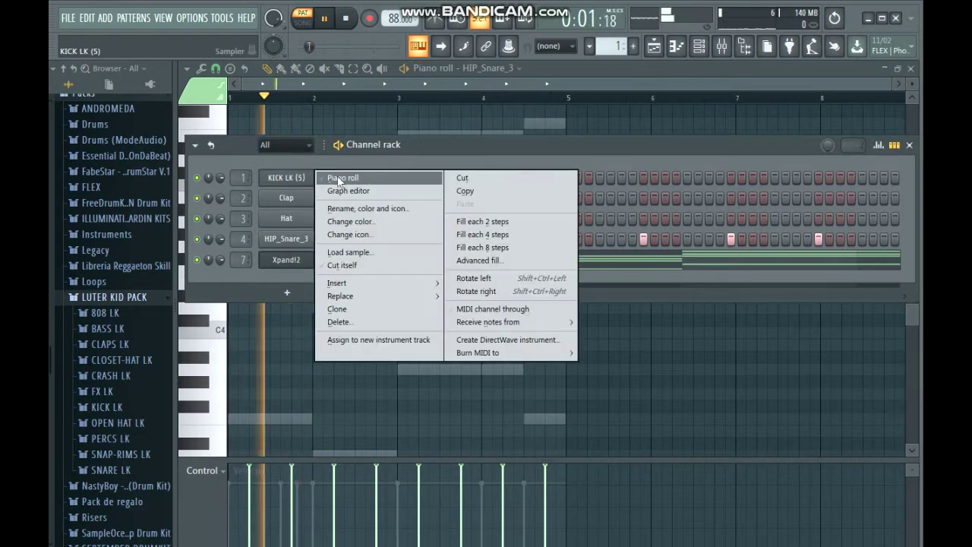
pyautogui.click(342, 181)
pyautogui.hscroll(-3, 233, 107)
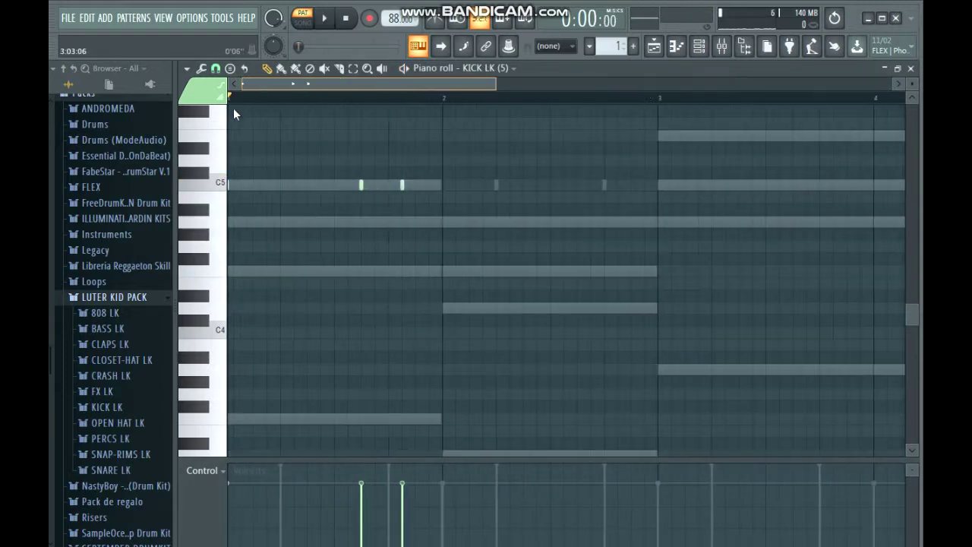
pyautogui.press('space')
pyautogui.scroll(-2, 514, 242)
pyautogui.scroll(-1, 513, 242)
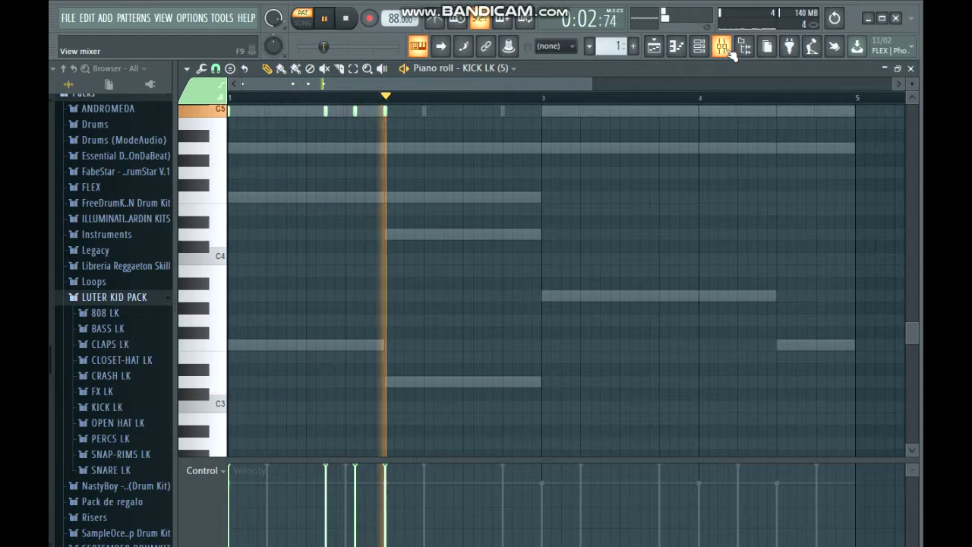
# - Add C5 kick hits on step 12 of bar 2 and at the start of bar 3
pyautogui.scroll(3, 569, 271)
pyautogui.scroll(2, 513, 227)
pyautogui.click(437, 186)
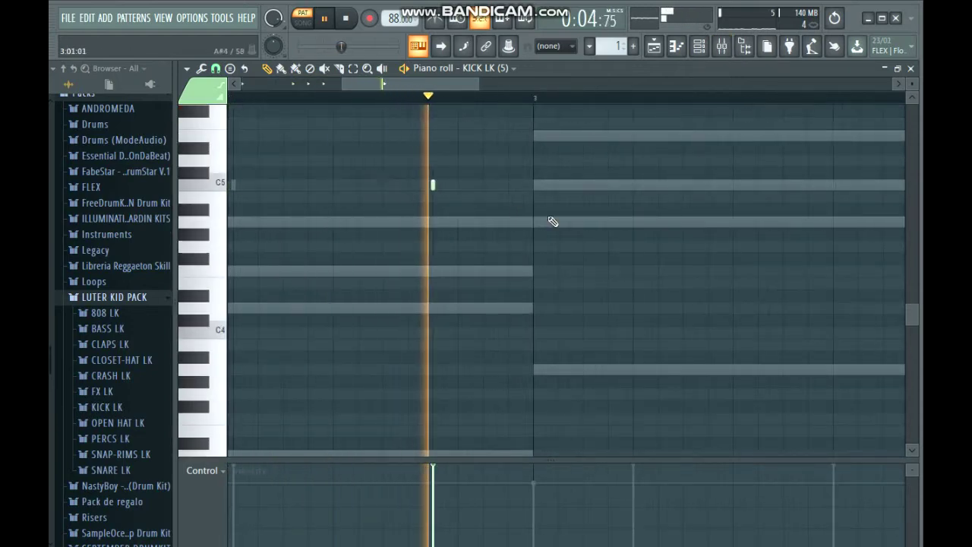
pyautogui.press('space')
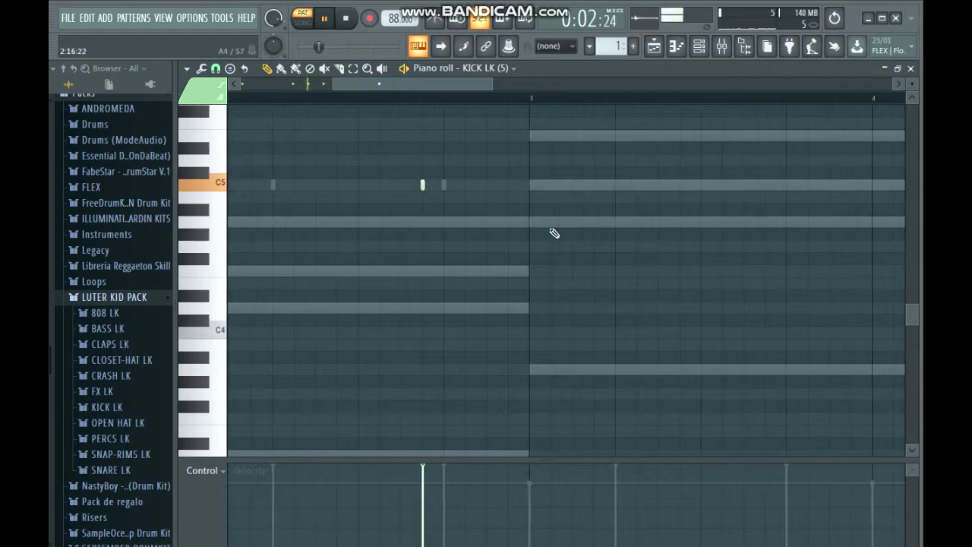
pyautogui.scroll(2, 569, 223)
pyautogui.click(515, 185)
pyautogui.scroll(-3, 767, 274)
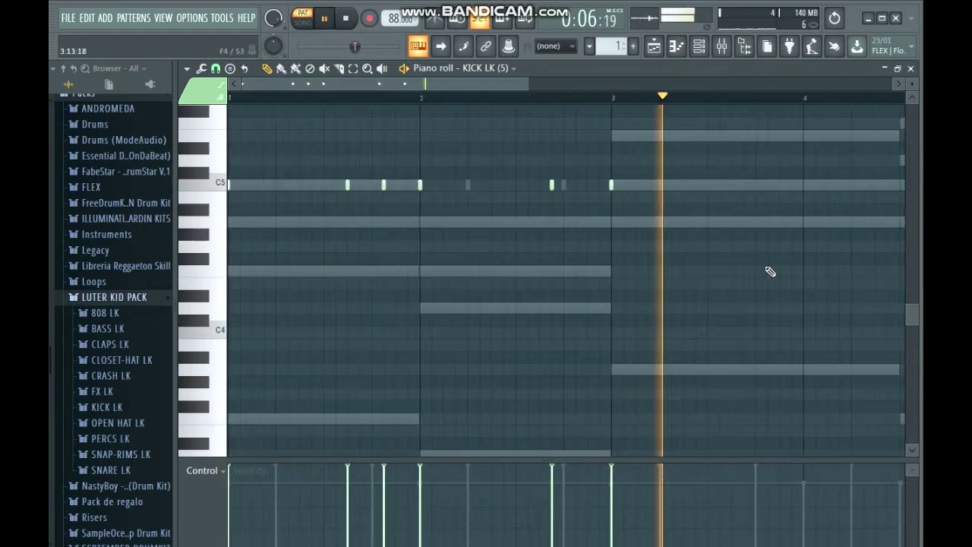
# - Add C5 kick hits on step 11 of bar 3 and on steps 1 and 15 of bar 4
pyautogui.scroll(4, 764, 266)
pyautogui.press('z')
pyautogui.scroll(-3, 762, 207)
pyautogui.press('z')
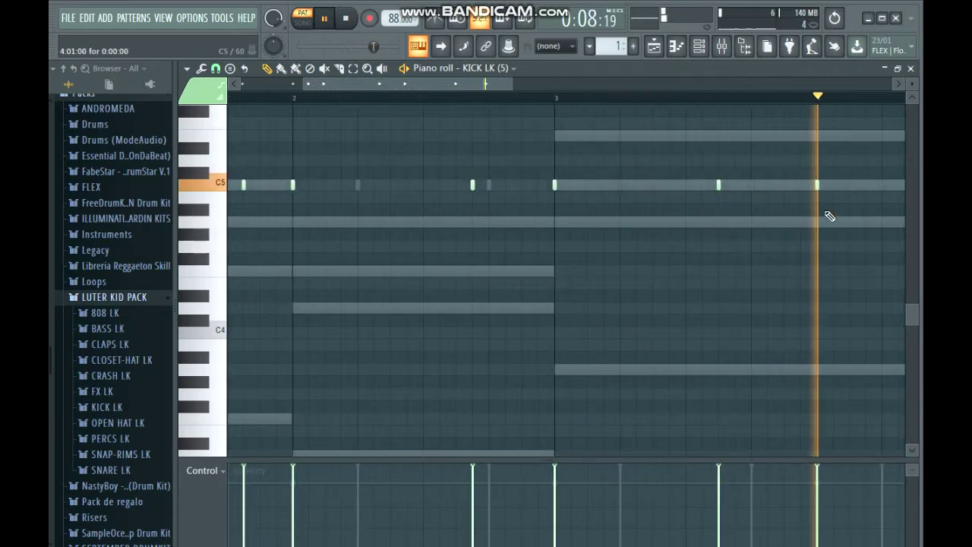
pyautogui.scroll(2, 770, 252)
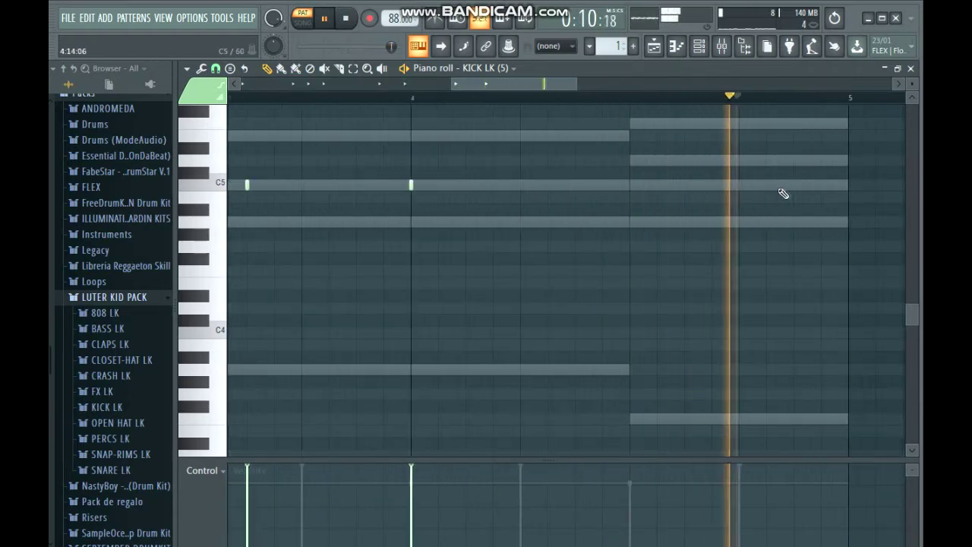
pyautogui.scroll(-4, 790, 296)
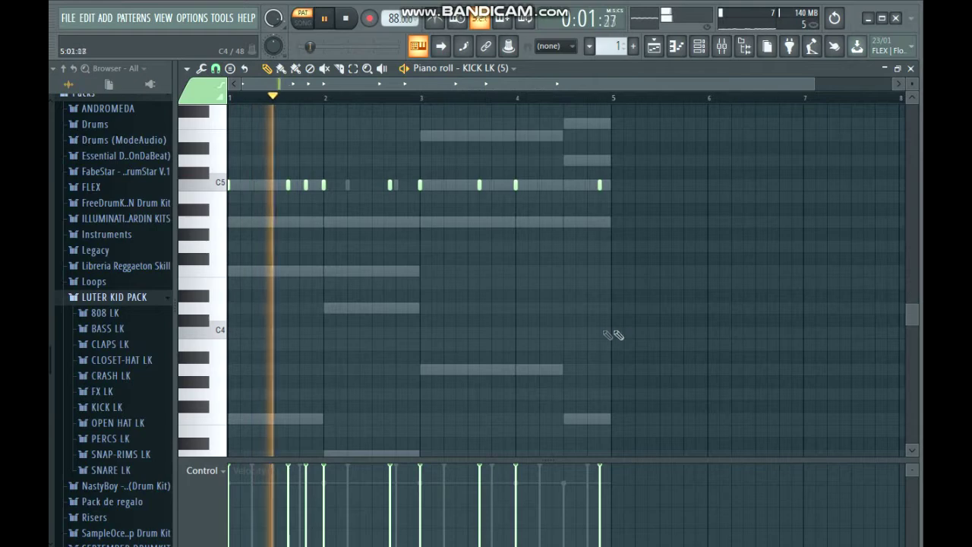
# - Try adding extra C5 kick hits on steps 10 and 12 of bar 3
pyautogui.scroll(3, 456, 282)
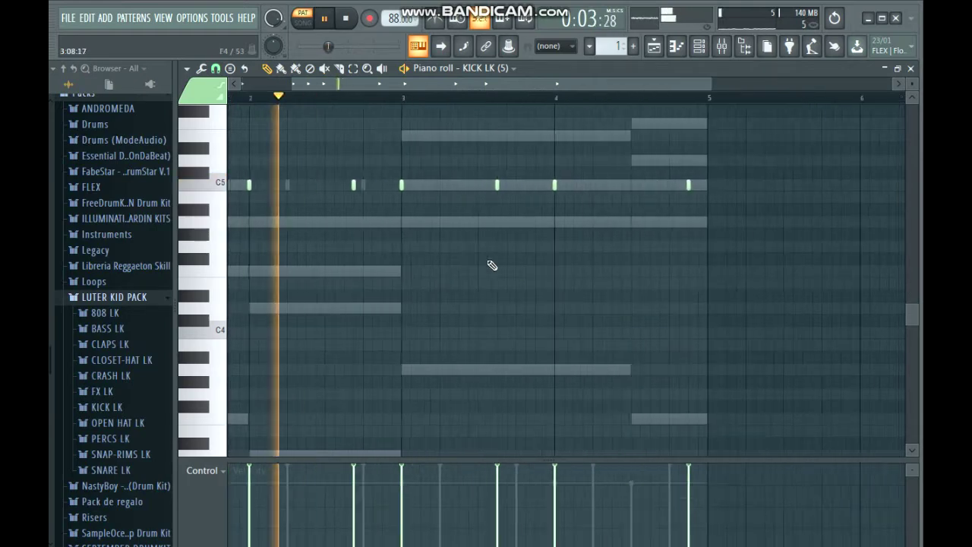
pyautogui.scroll(2, 456, 262)
pyautogui.scroll(1, 577, 258)
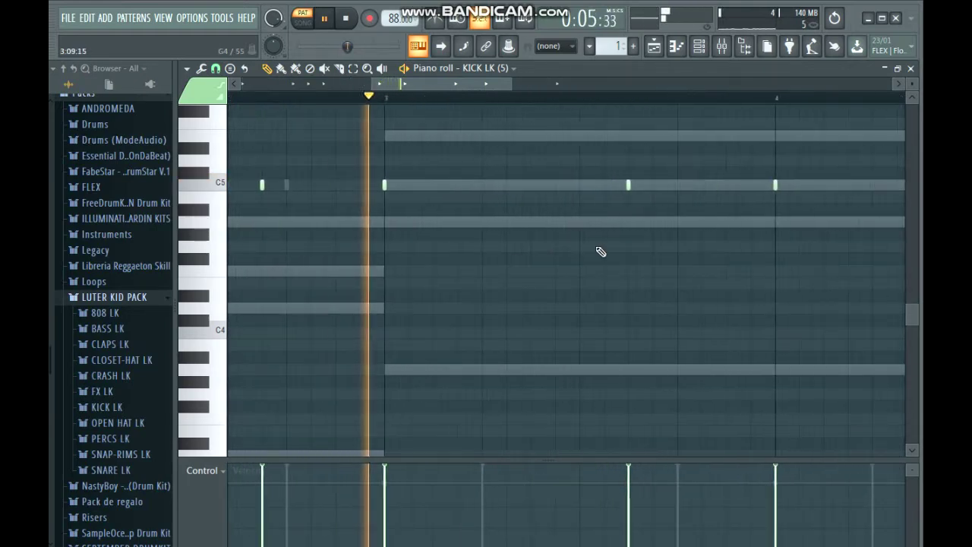
pyautogui.scroll(2, 676, 245)
pyautogui.click(648, 184)
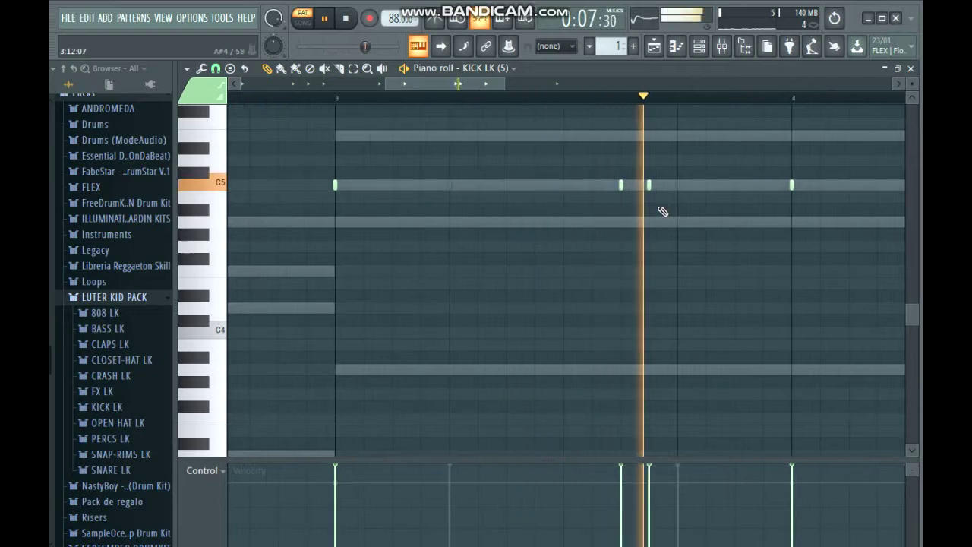
pyautogui.press('space')
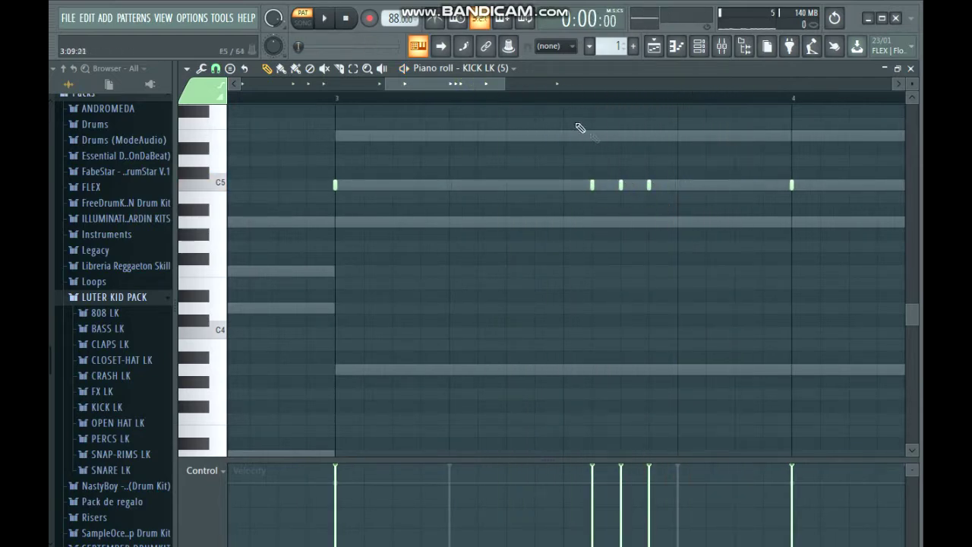
# - Replace the kick hits on steps 11 and 12 of bar 3 with C5 hits on steps 8 and 9
pyautogui.press('space')
pyautogui.rightClick(648, 184)
pyautogui.rightClick(620, 185)
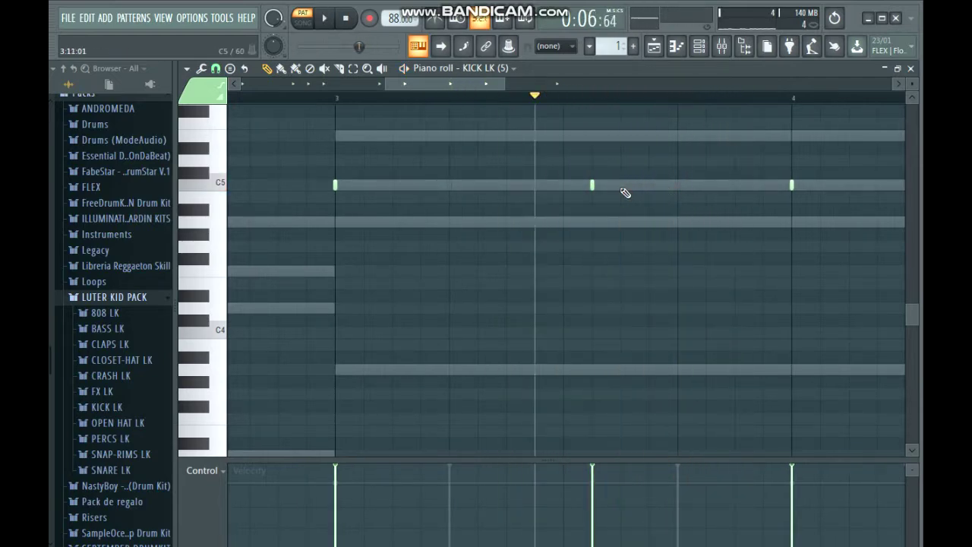
pyautogui.press('space')
pyautogui.scroll(2, 570, 204)
pyautogui.click(563, 184)
pyautogui.click(509, 185)
pyautogui.scroll(-2, 498, 243)
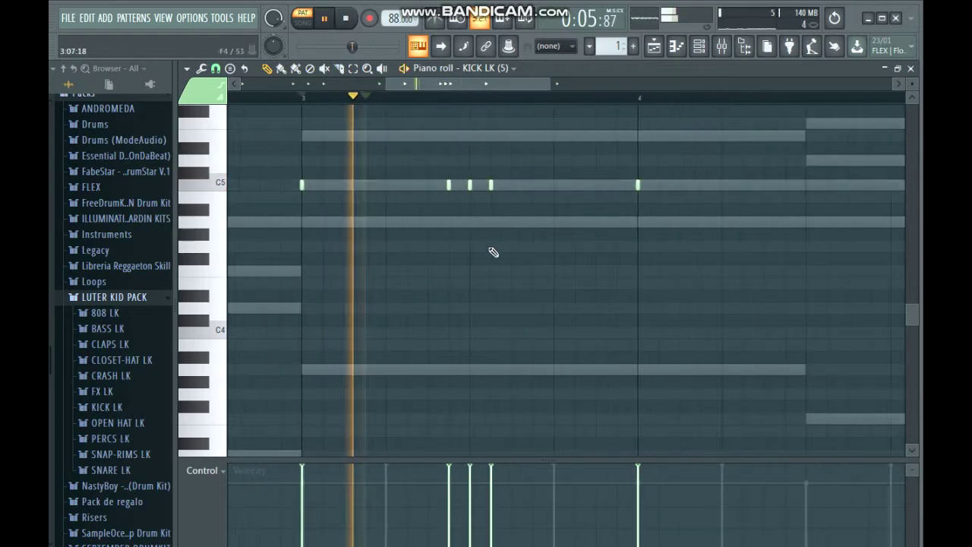
# - Replace the kick hit on step 10 of bar 3 with a C5 hit on step 11 and play the pattern
pyautogui.press('space')
pyautogui.rightClick(509, 186)
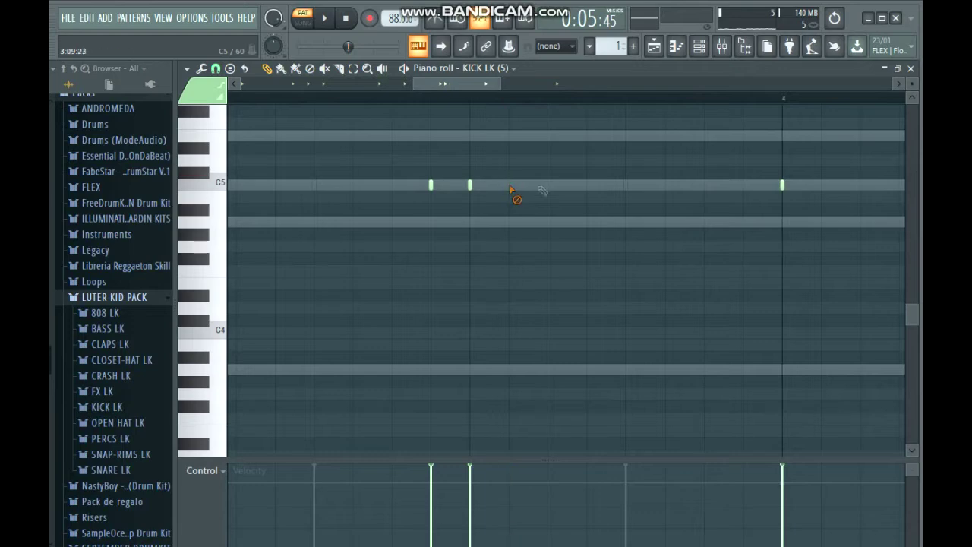
pyautogui.click(549, 186)
pyautogui.press('space')
pyautogui.scroll(2, 551, 248)
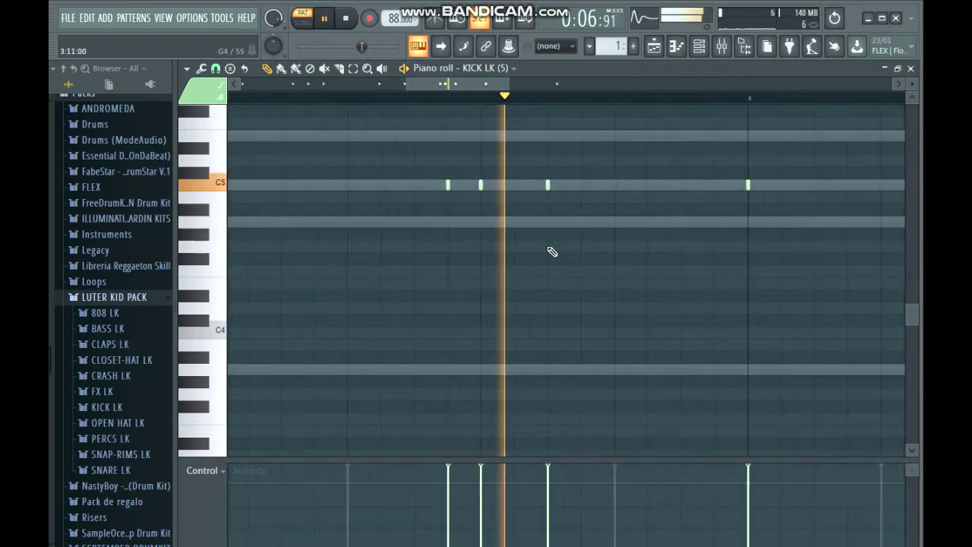
# - Set snap to 1/3 step and replace the step 8 kick in bar 3 with a D#5 hit just before step 9
pyautogui.press('space')
pyautogui.click(216, 68)
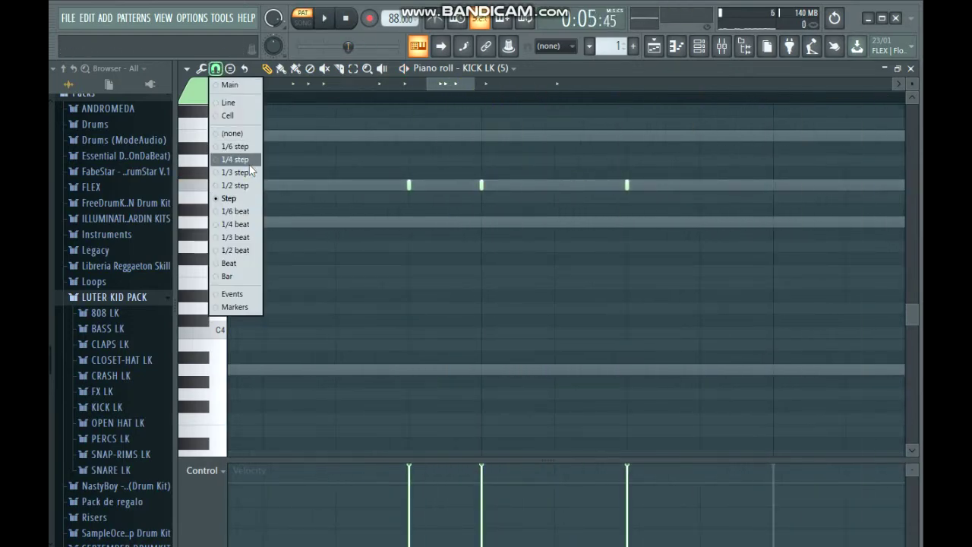
pyautogui.click(250, 172)
pyautogui.scroll(2, 357, 201)
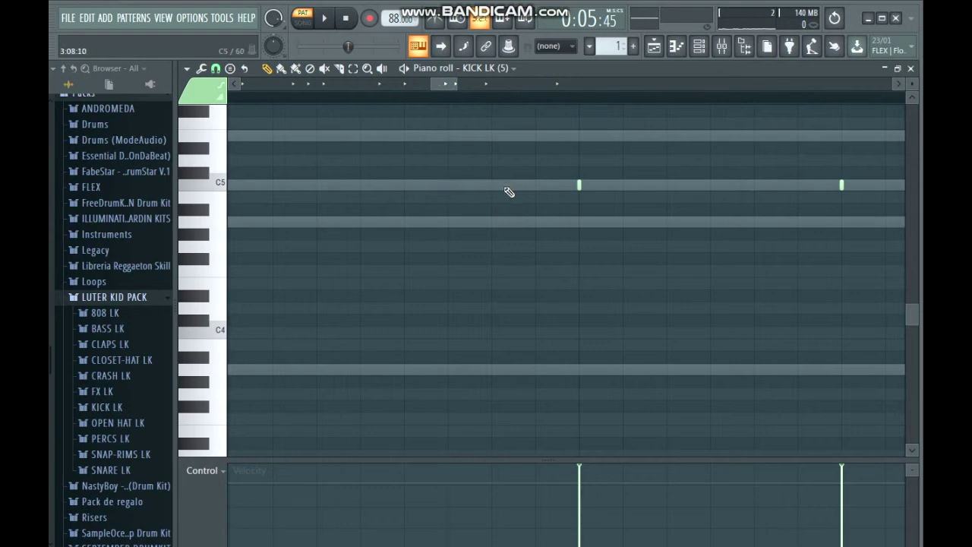
pyautogui.click(533, 147)
pyautogui.scroll(-2, 532, 182)
pyautogui.press('space')
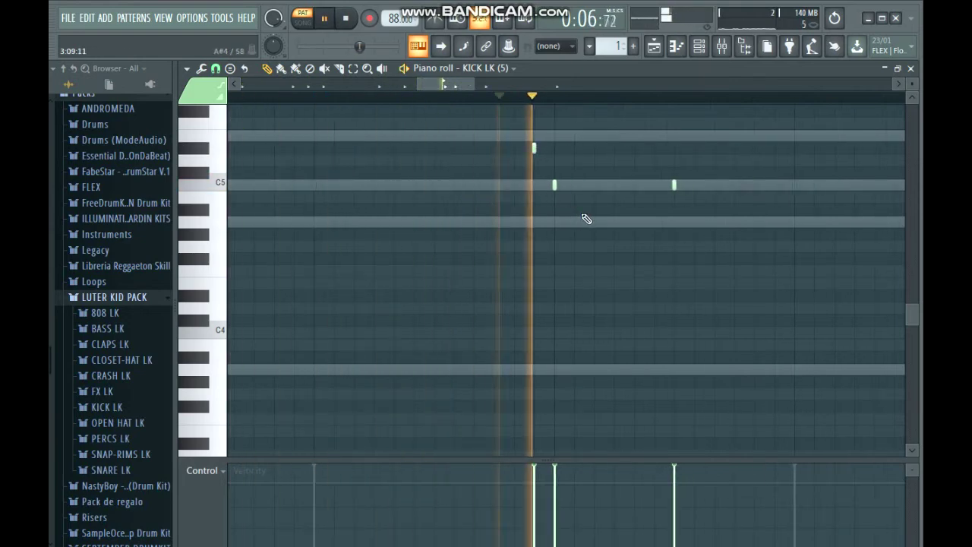
pyautogui.press('space')
pyautogui.press('space')
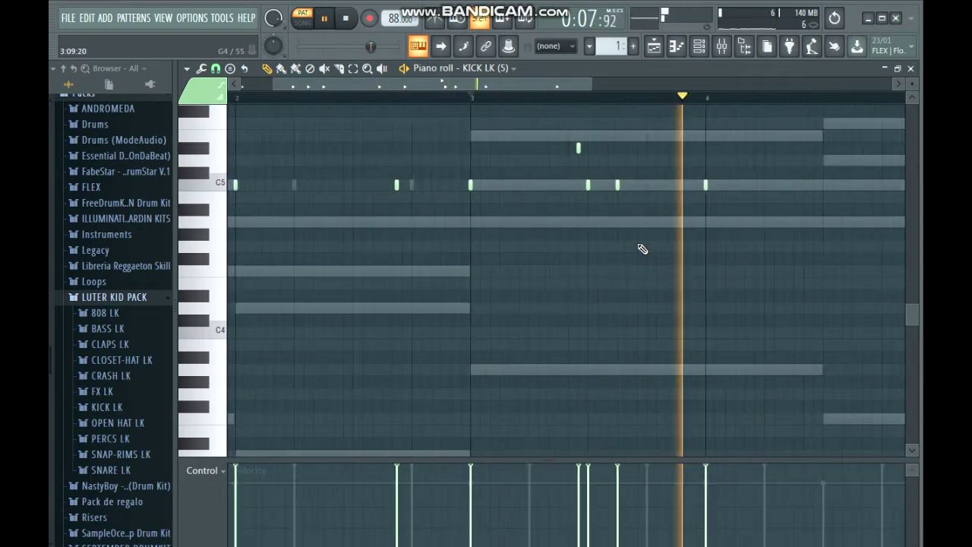
# - Set snap to 1/2 step and replace the D#5 kick in bar 3 with an F5 hit half a step before step 9
pyautogui.scroll(-4, 638, 251)
pyautogui.press('space')
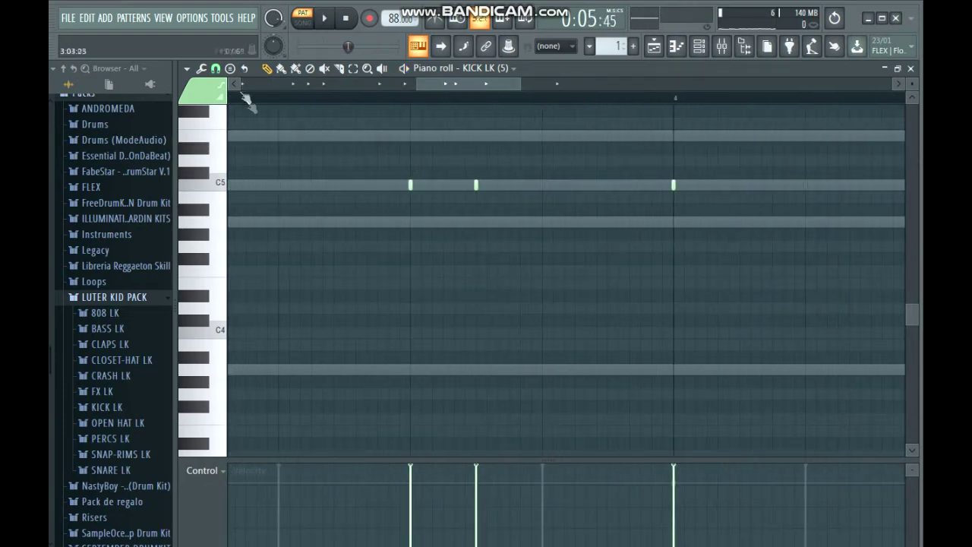
pyautogui.click(215, 69)
pyautogui.click(243, 190)
pyautogui.scroll(2, 444, 175)
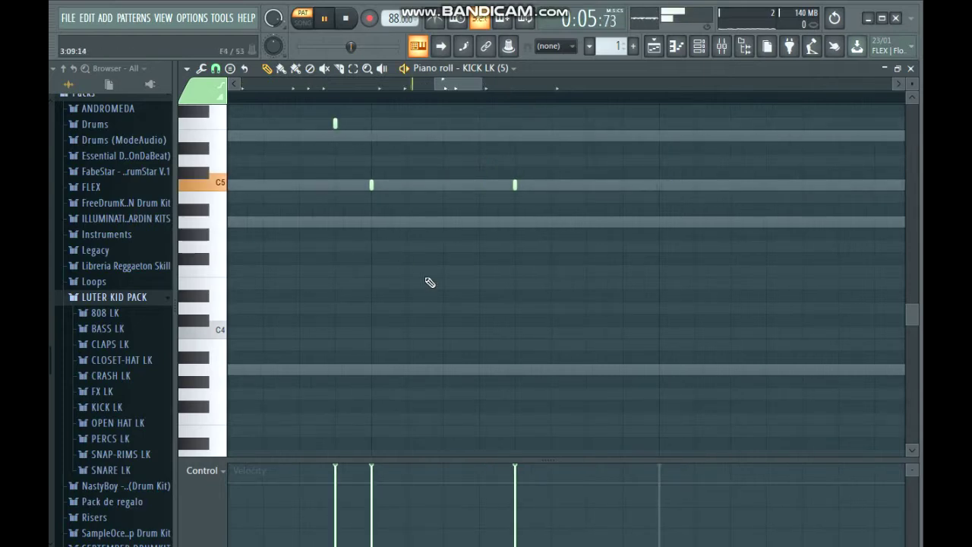
pyautogui.scroll(-3, 690, 271)
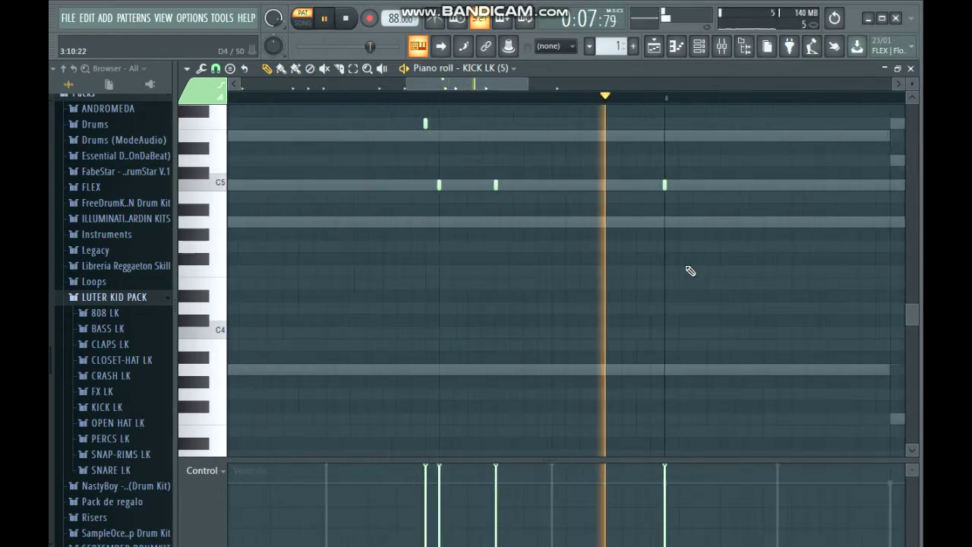
pyautogui.scroll(4, 521, 169)
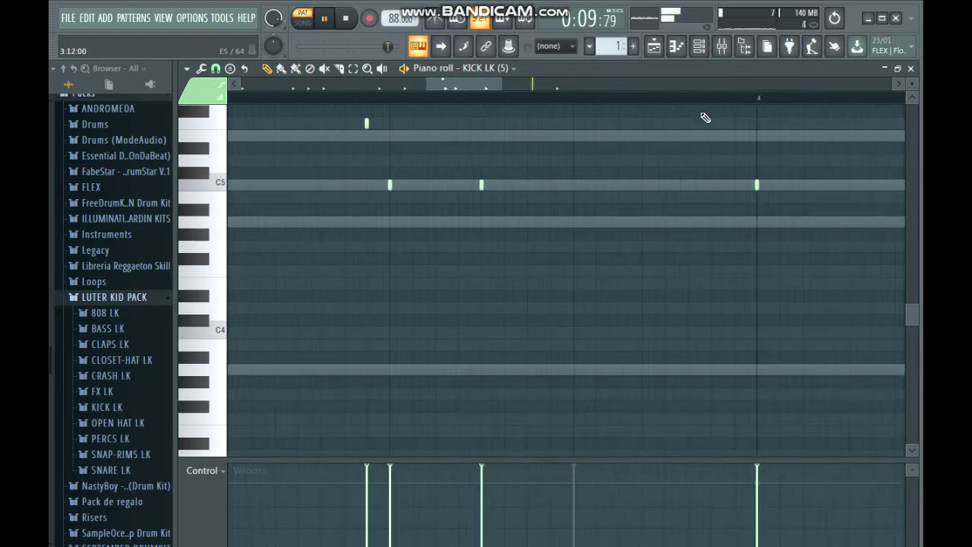
pyautogui.scroll(-5, 708, 110)
# - Lower the volume fader of the kick's mixer track, Insert 1, to about 78%
pyautogui.press('F9')
pyautogui.click(267, 341)
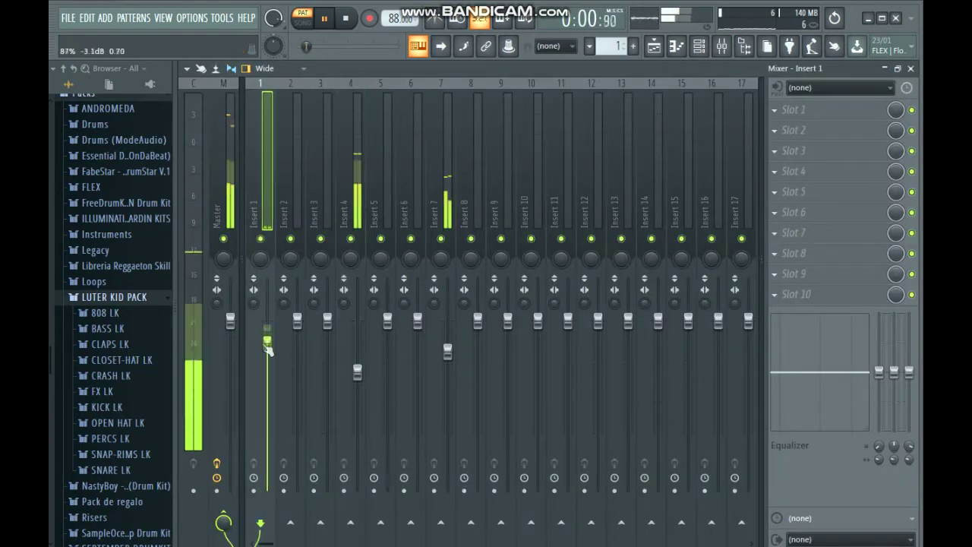
pyautogui.moveTo(267, 348); pyautogui.dragTo(269, 365)
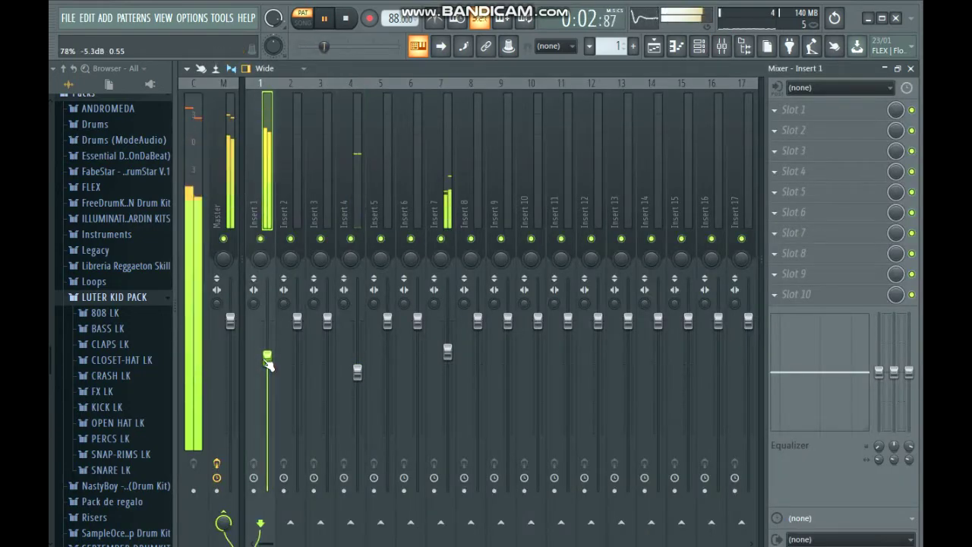
# - Stop playback and replace the Hat channel's sample with CLOSET HAT LK (4) from the CLOSET-HAT LK folder
pyautogui.click(699, 46)
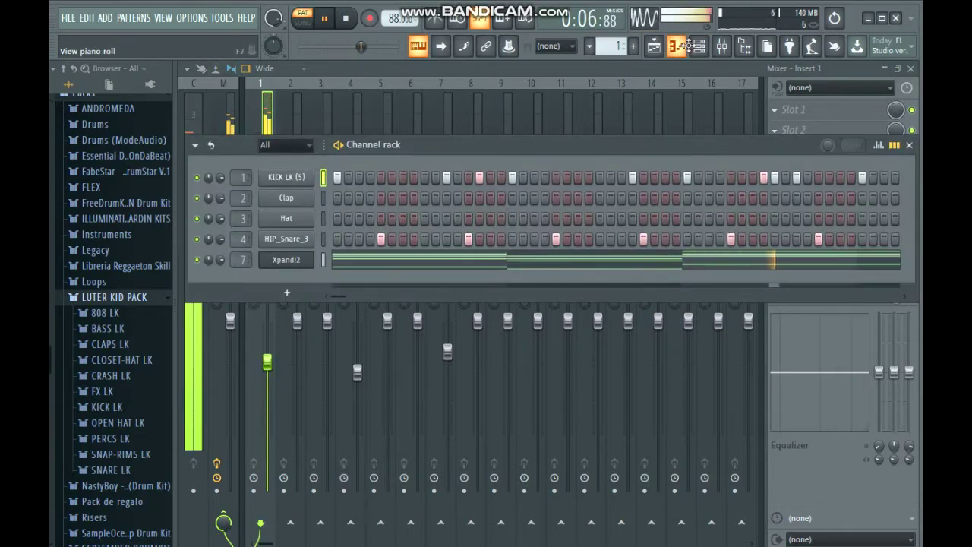
pyautogui.press('F7')
pyautogui.press('space')
pyautogui.press('F6')
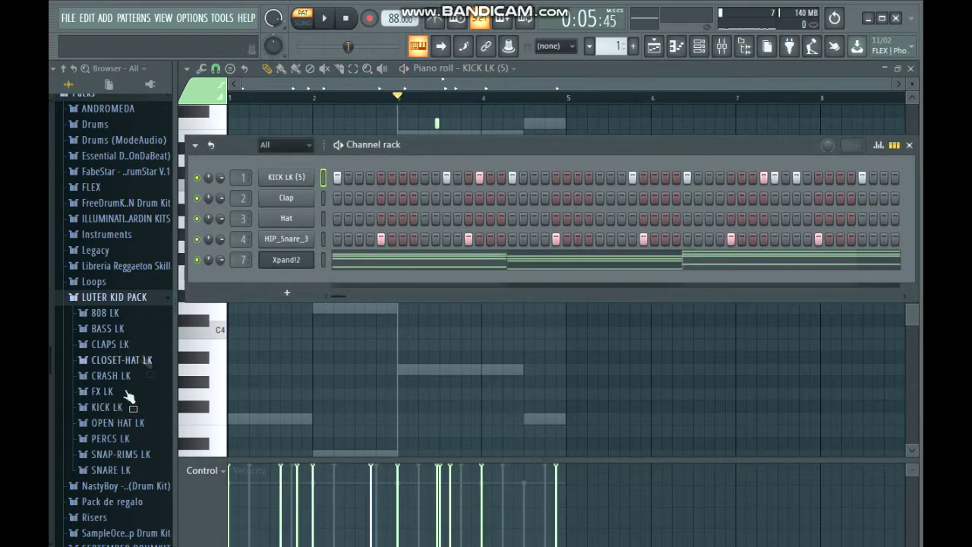
pyautogui.click(120, 363)
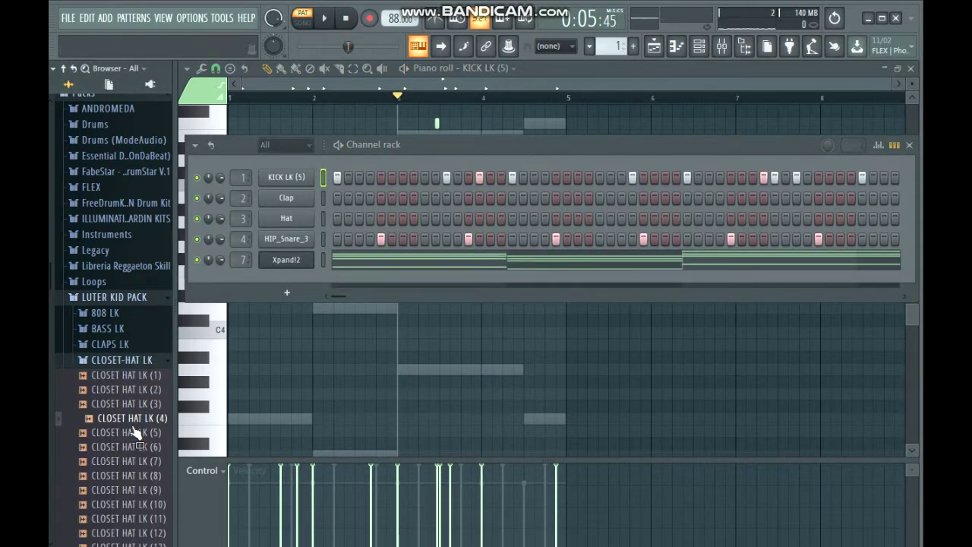
pyautogui.moveTo(140, 433); pyautogui.dragTo(129, 295)
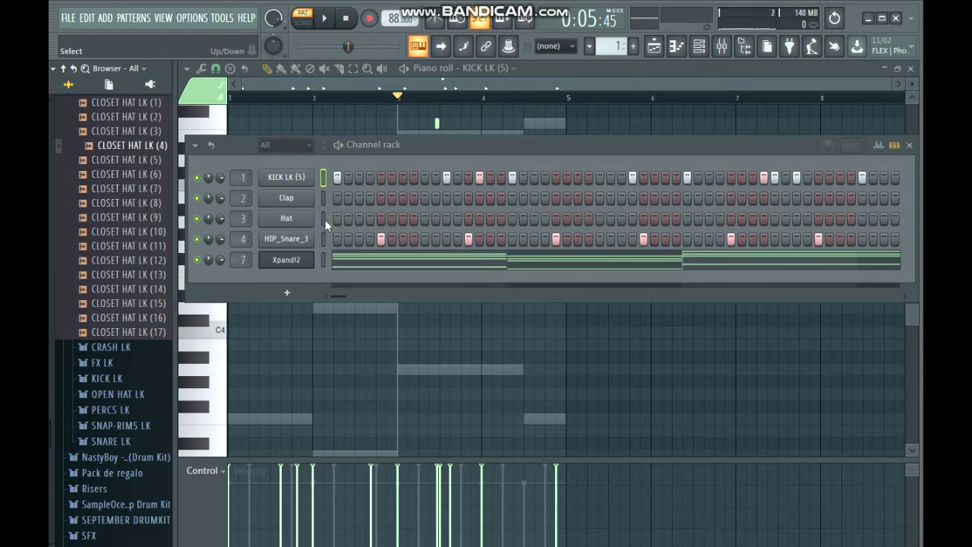
pyautogui.moveTo(152, 146); pyautogui.dragTo(287, 218)
# - Fill the CLOSET HAT LK (4) channel with a hit every 4 steps and audition the pattern
pyautogui.rightClick(282, 219)
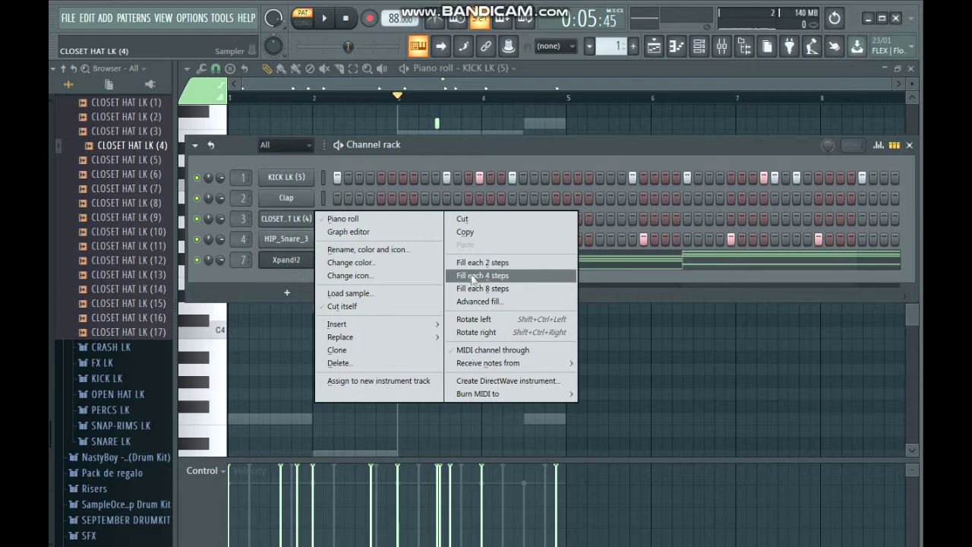
pyautogui.click(501, 276)
pyautogui.press('space')
pyautogui.press('space')
# - Toggle Cut itself on the CLOSET HAT LK (4) channel and raise the sample's Out fade while the pattern plays
pyautogui.click(287, 218)
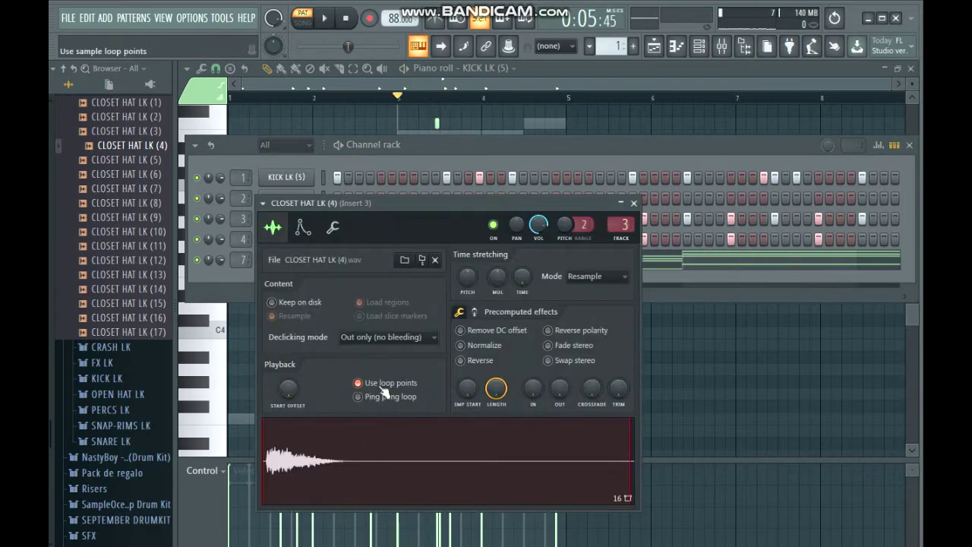
pyautogui.click(565, 145)
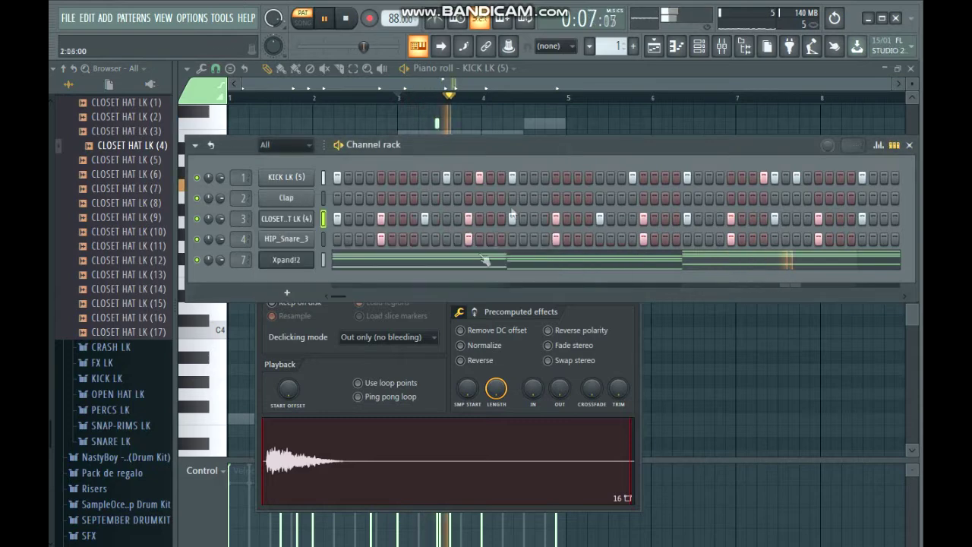
pyautogui.rightClick(303, 219)
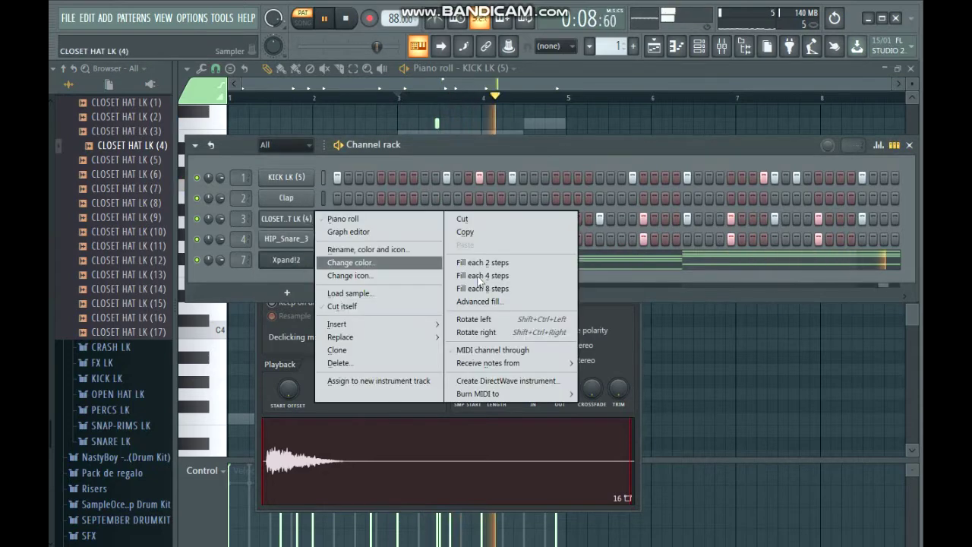
pyautogui.click(379, 307)
pyautogui.press('space')
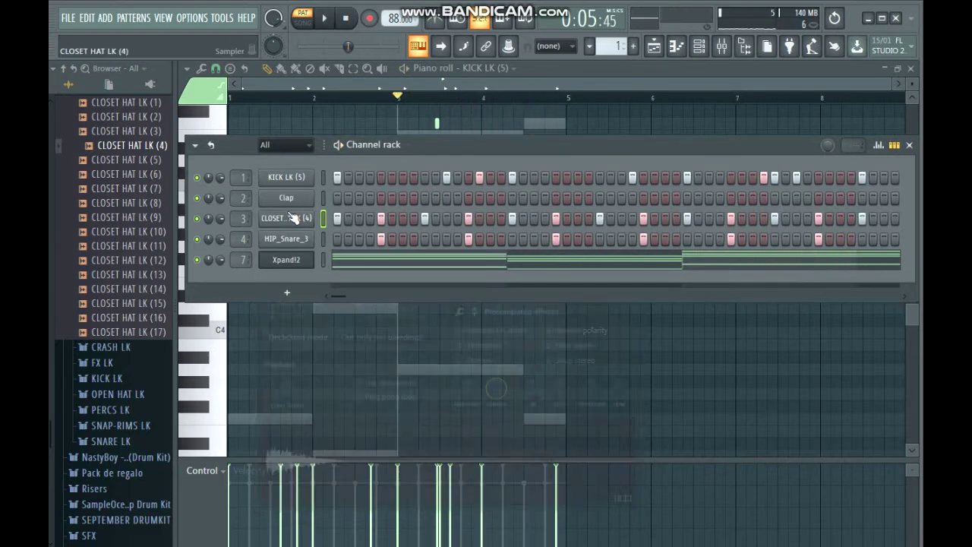
pyautogui.click(559, 387)
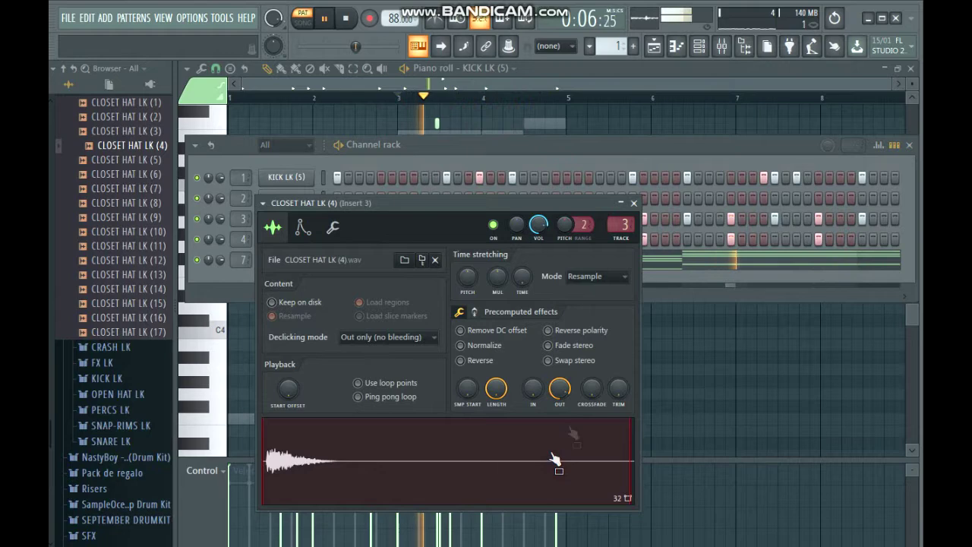
pyautogui.click(633, 204)
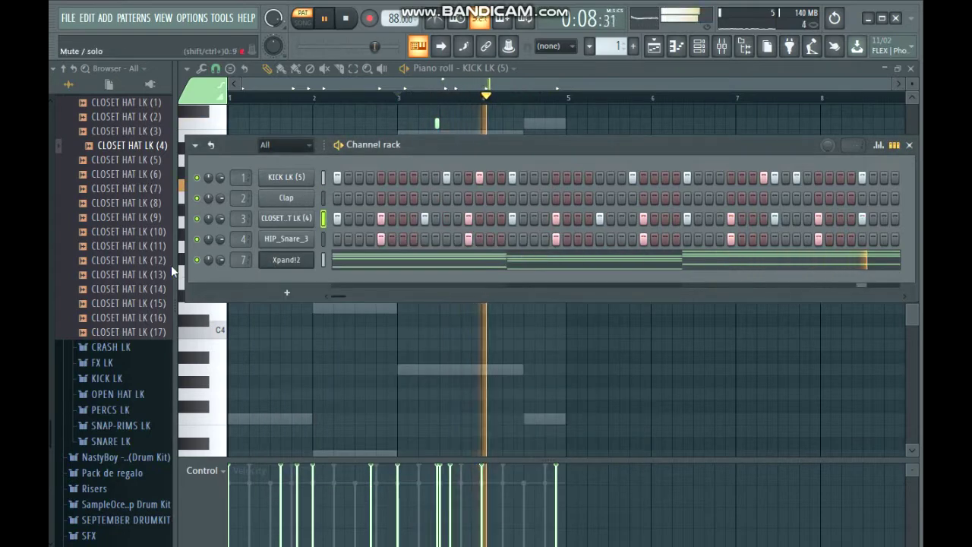
pyautogui.press('space')
# - Replace the CLOSET HAT LK (4) channel's sample with CLOSET HAT LK (6) and audition the pattern
pyautogui.click(144, 275)
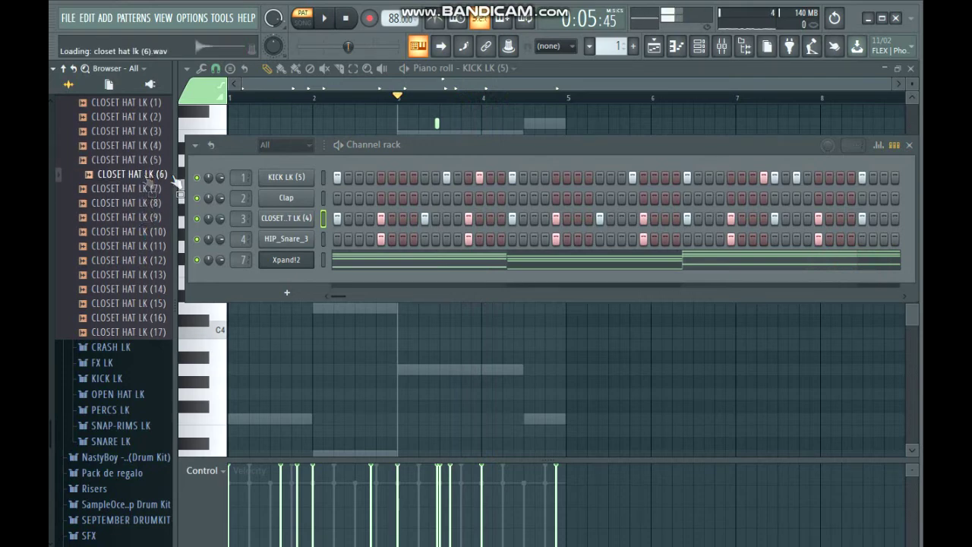
pyautogui.moveTo(278, 209); pyautogui.dragTo(276, 225)
pyautogui.press('space')
pyautogui.press('space')
# - Add CLOSET HAT LK (5) as a new channel on mixer track 3, filled with a hit every 2 steps
pyautogui.click(150, 164)
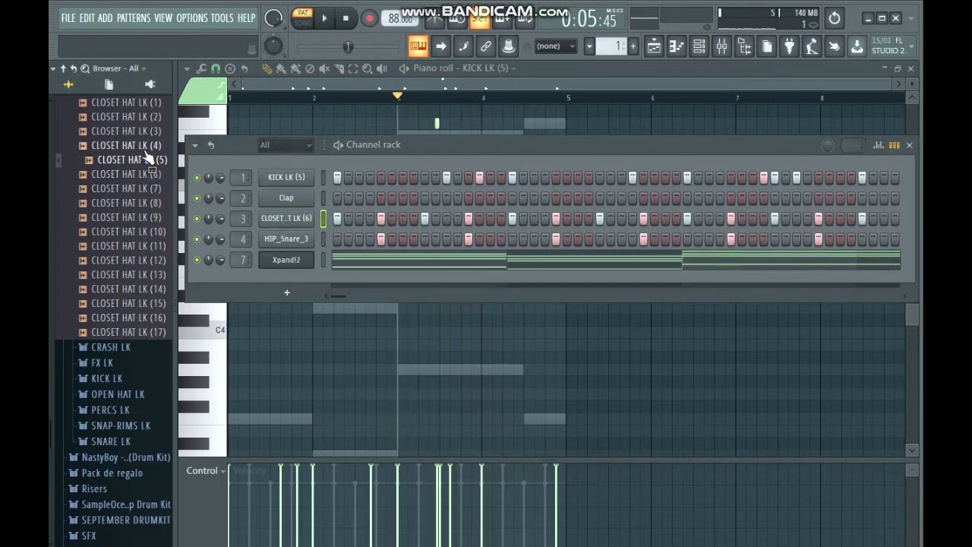
pyautogui.moveTo(289, 228); pyautogui.dragTo(290, 228)
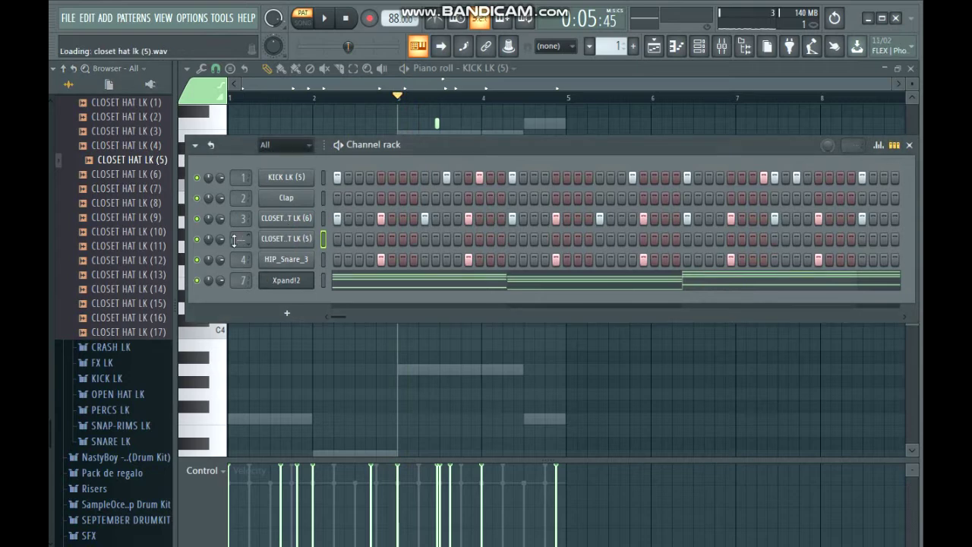
pyautogui.rightClick(318, 235)
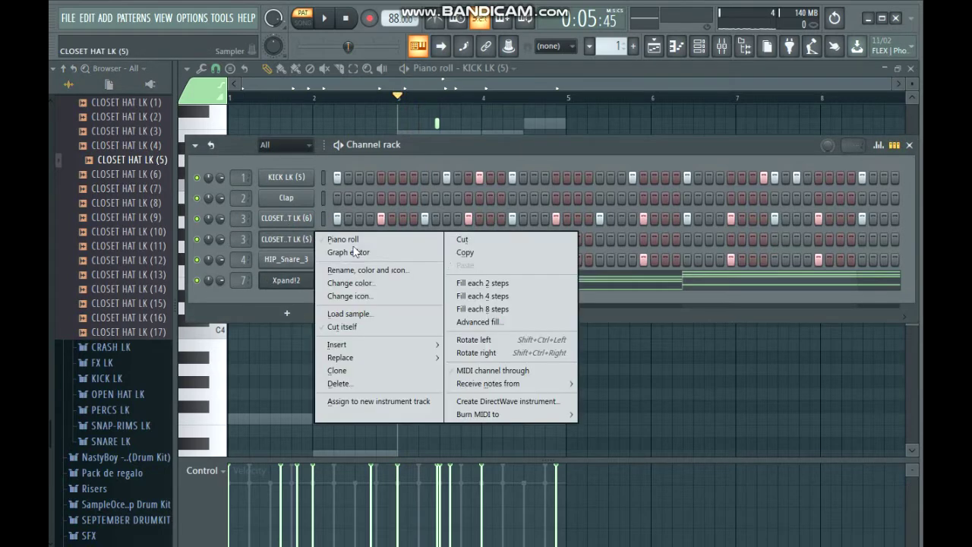
pyautogui.click(501, 283)
pyautogui.press('space')
pyautogui.press('space')
# - Check the CLOSET HAT LK (5) channel's sample settings and toggle its Cut itself option
pyautogui.click(302, 239)
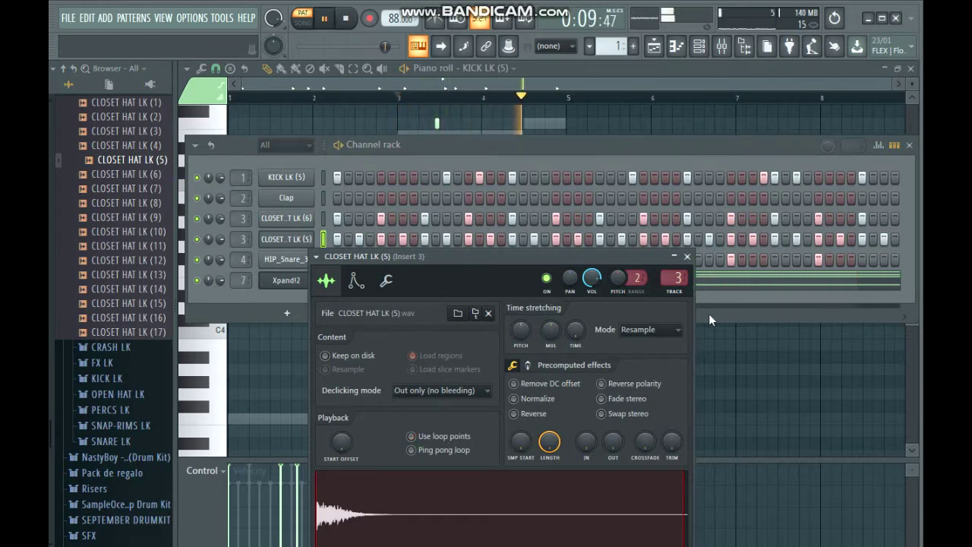
pyautogui.click(687, 257)
pyautogui.rightClick(308, 238)
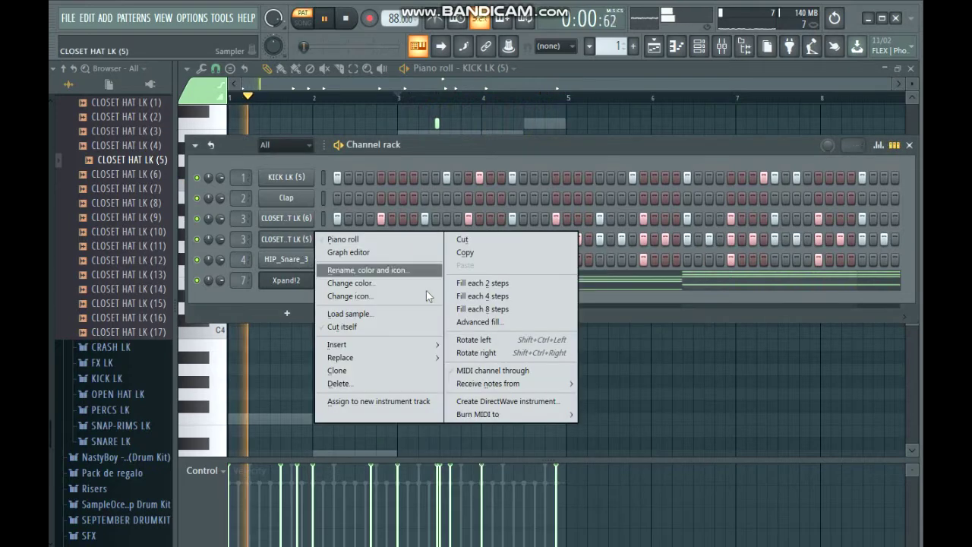
pyautogui.click(404, 327)
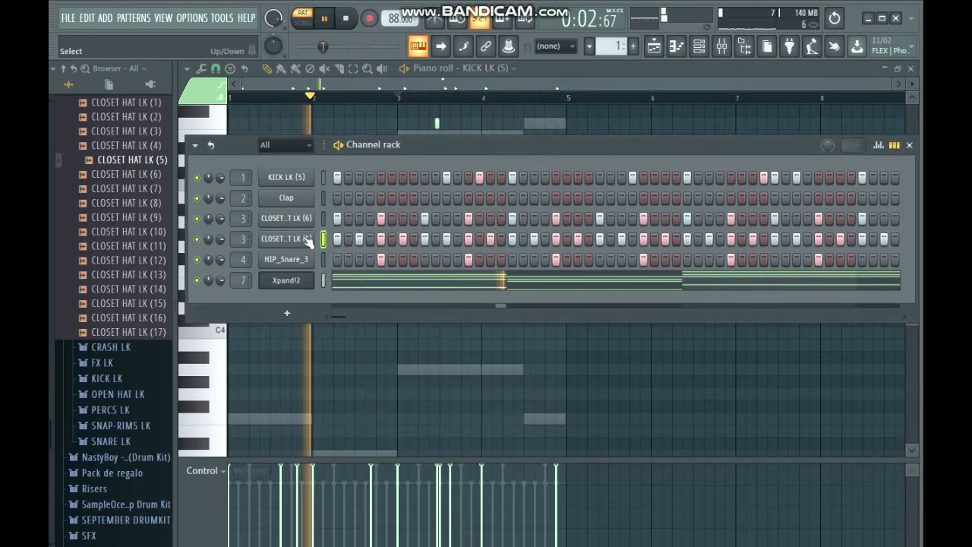
# - Add CLOSET HAT LK (2) as a new channel on mixer track 3 with a hit on step 2
pyautogui.scroll(2, 129, 227)
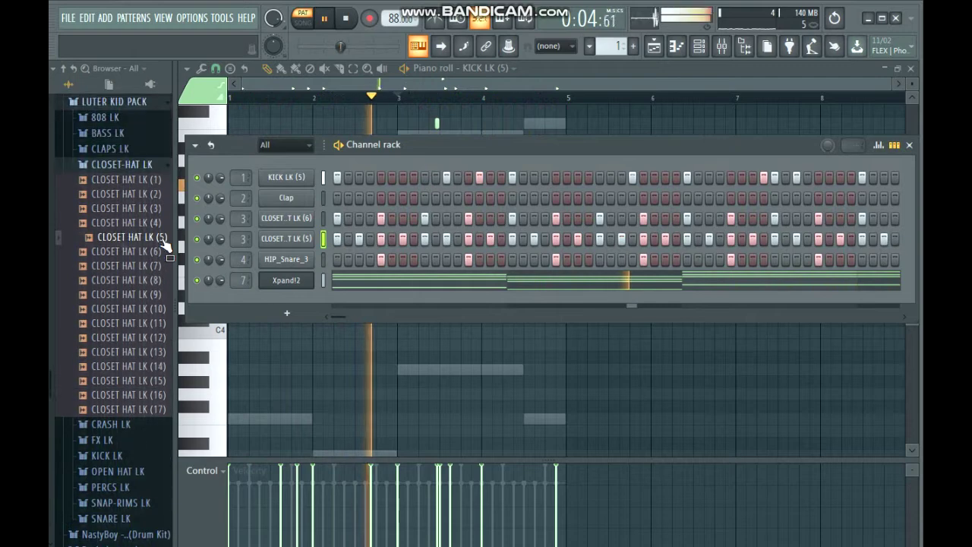
pyautogui.click(131, 219)
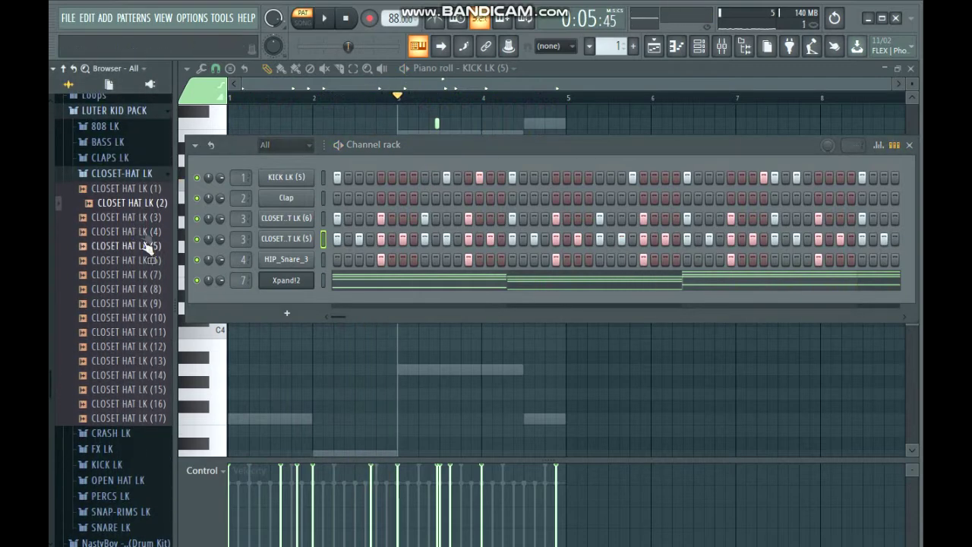
pyautogui.moveTo(282, 248); pyautogui.dragTo(283, 250)
pyautogui.click(348, 259)
pyautogui.press('space')
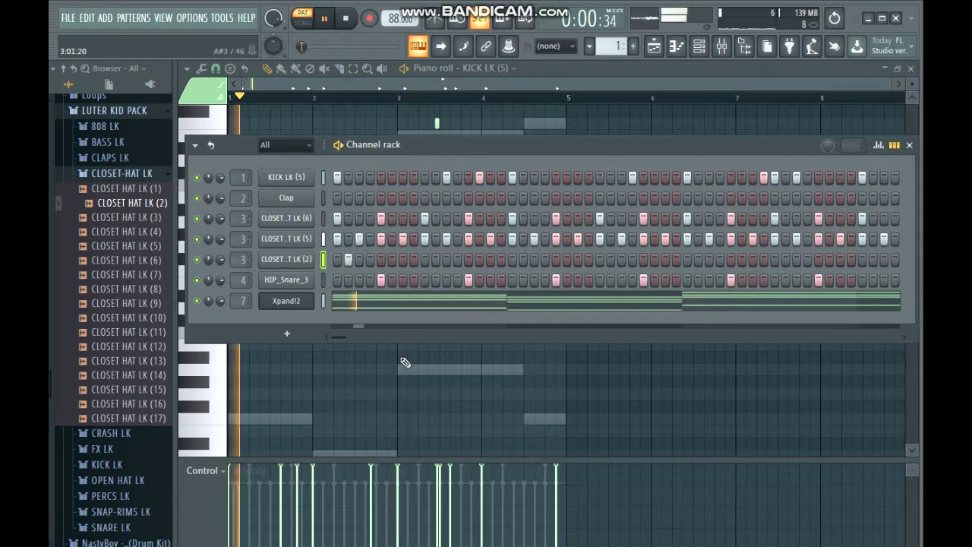
# - Check the CLOSET HAT LK (2) sample settings and add hits on steps 3 and 7 of its channel
pyautogui.click(302, 260)
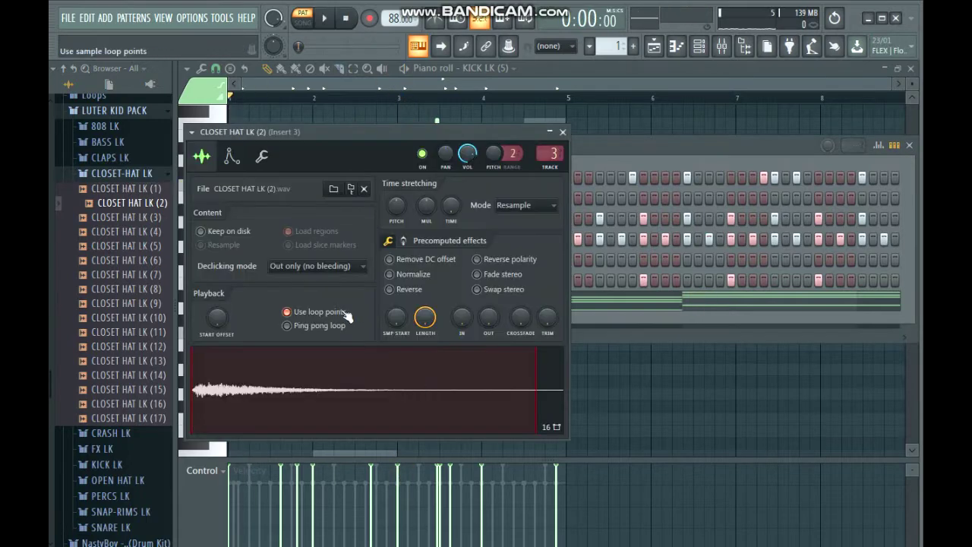
pyautogui.click(562, 133)
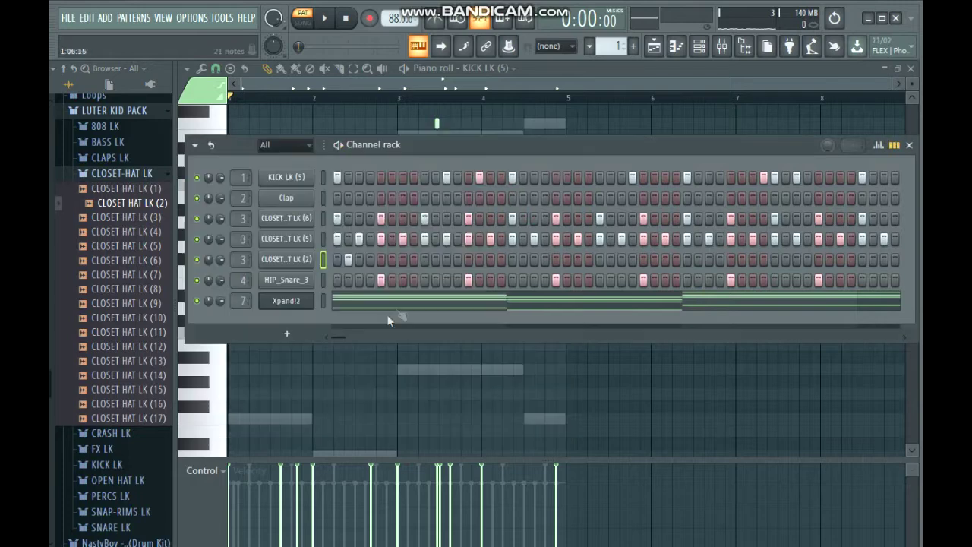
pyautogui.click(358, 260)
pyautogui.press('space')
pyautogui.click(414, 259)
pyautogui.press('space')
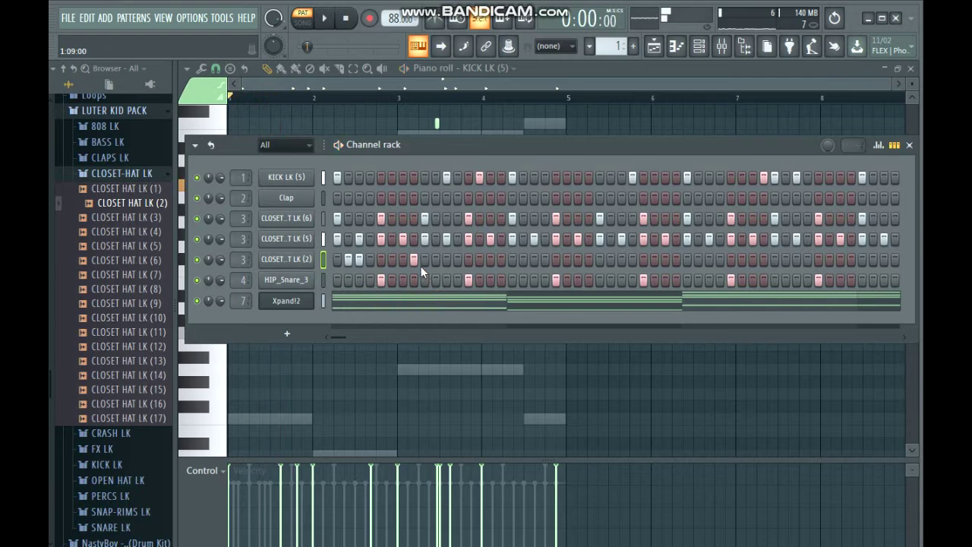
pyautogui.press('space')
# - Add hits on steps 11, 12 and 15 of the CLOSET HAT LK (2) channel and audition them
pyautogui.click(458, 258)
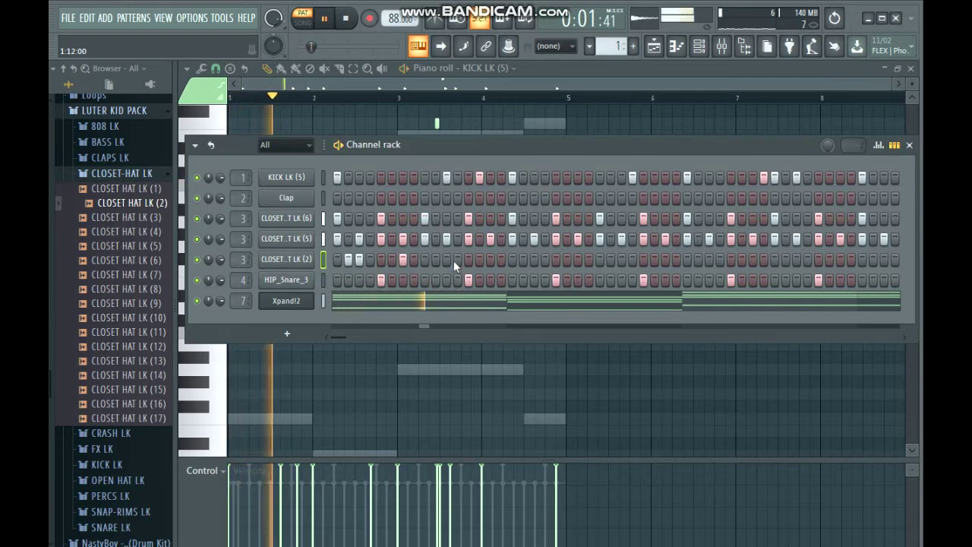
pyautogui.press('space')
pyautogui.press('space')
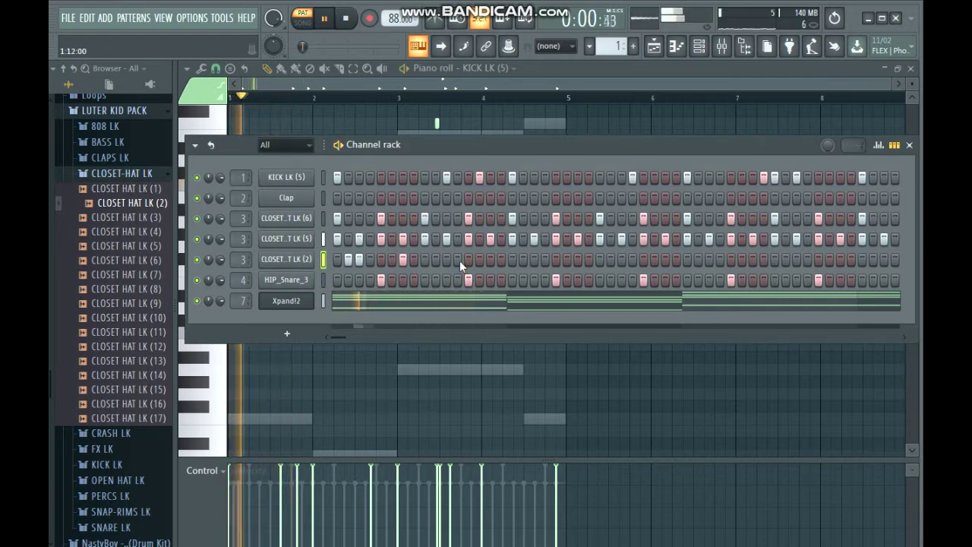
pyautogui.click(501, 260)
pyautogui.press('space')
pyautogui.press('space')
# - Open the piano roll of CLOSET HAT LK (2) and add a C5 hit on step 4 of bar 2
pyautogui.rightClick(278, 257)
pyautogui.click(295, 259)
pyautogui.scroll(5, 342, 258)
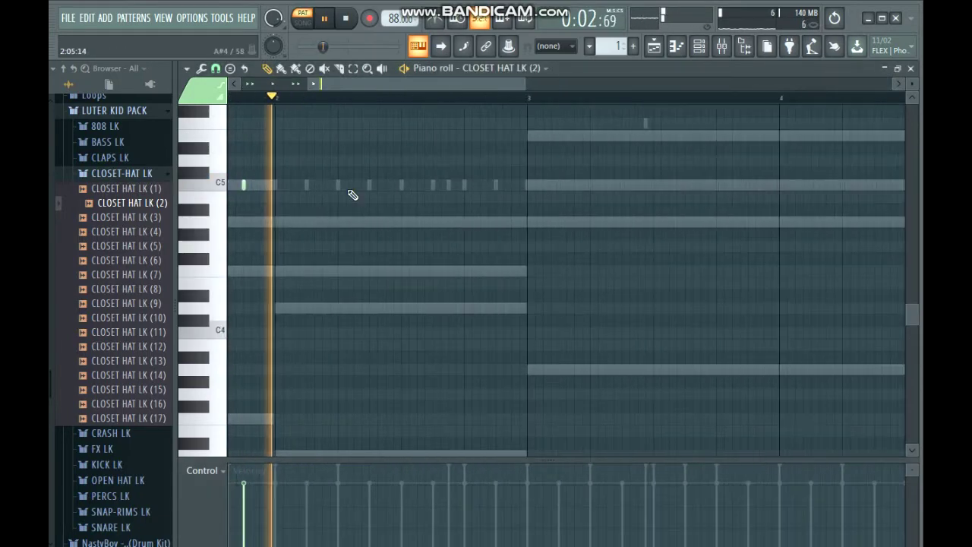
pyautogui.press('space')
pyautogui.press('space')
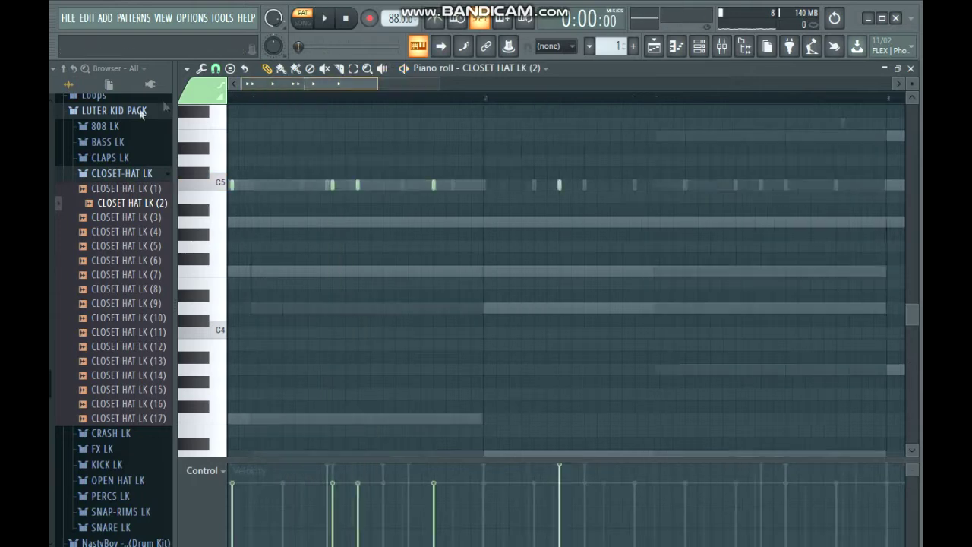
pyautogui.scroll(-3, 538, 235)
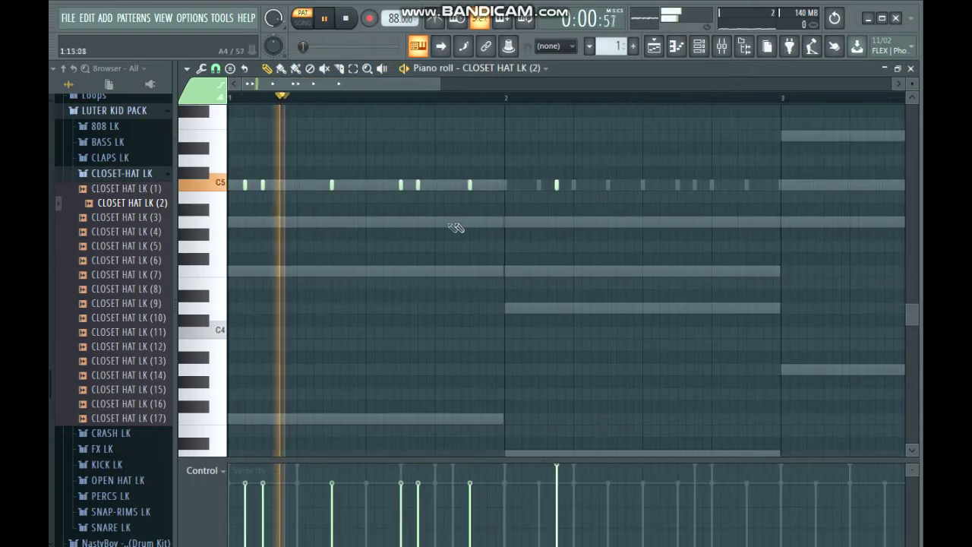
pyautogui.scroll(1, 558, 235)
pyautogui.press('space')
# - Replace the C5 hat hit on step 4 of bar 2 with a C5 hit on step 3
pyautogui.click(703, 48)
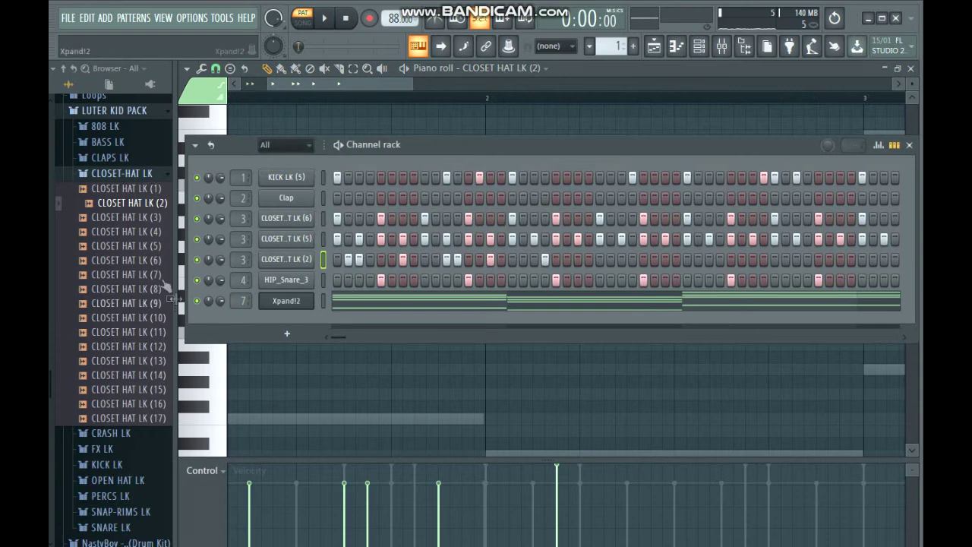
pyautogui.click(393, 86)
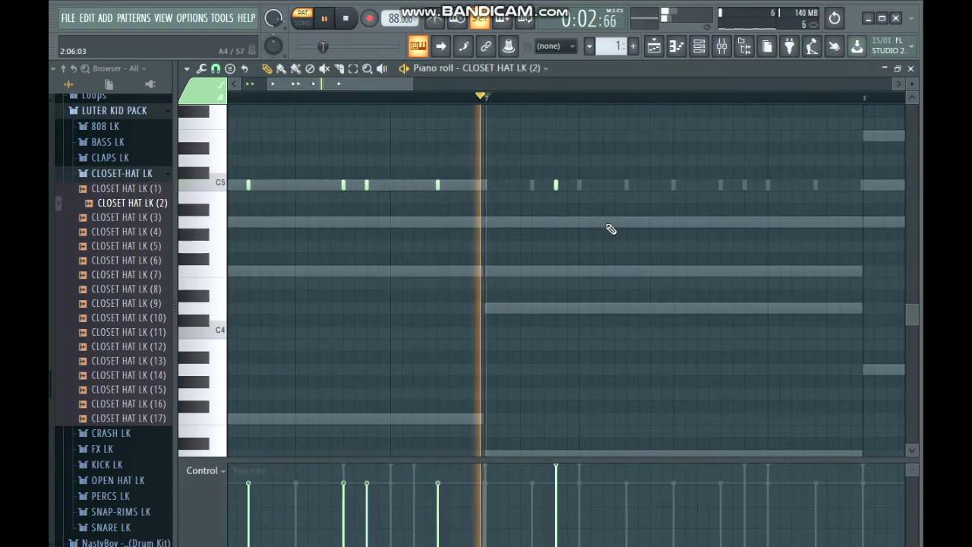
pyautogui.press('space')
pyautogui.scroll(2, 504, 191)
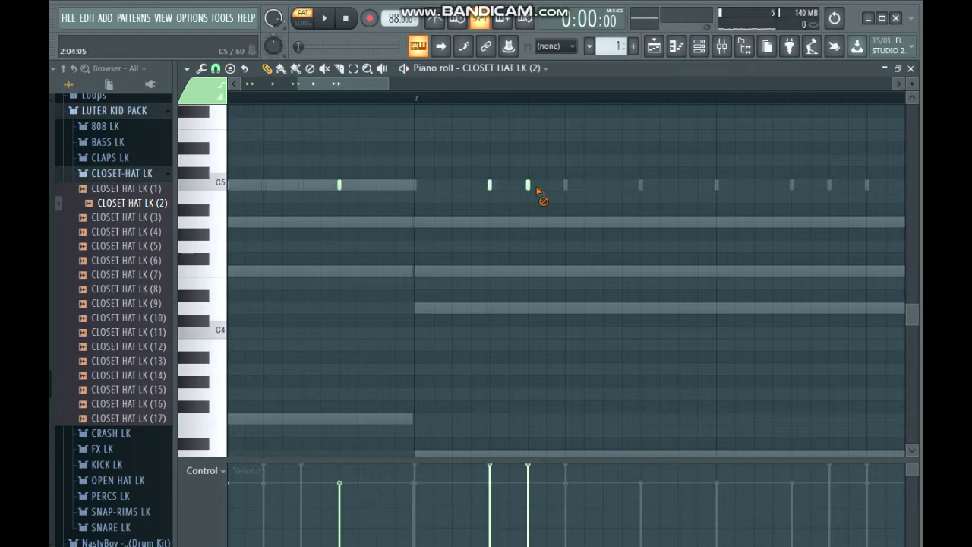
pyautogui.press('space')
pyautogui.rightClick(527, 185)
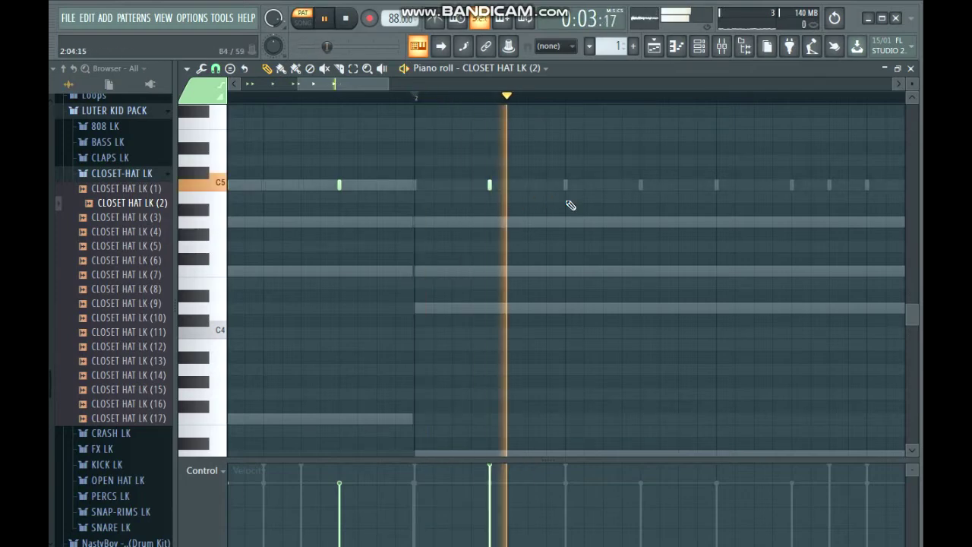
pyautogui.press('space')
# - Add a C#5 hat hit on step 7 and a C5 hit on step 11 of bar 2
pyautogui.click(642, 180)
pyautogui.press('space')
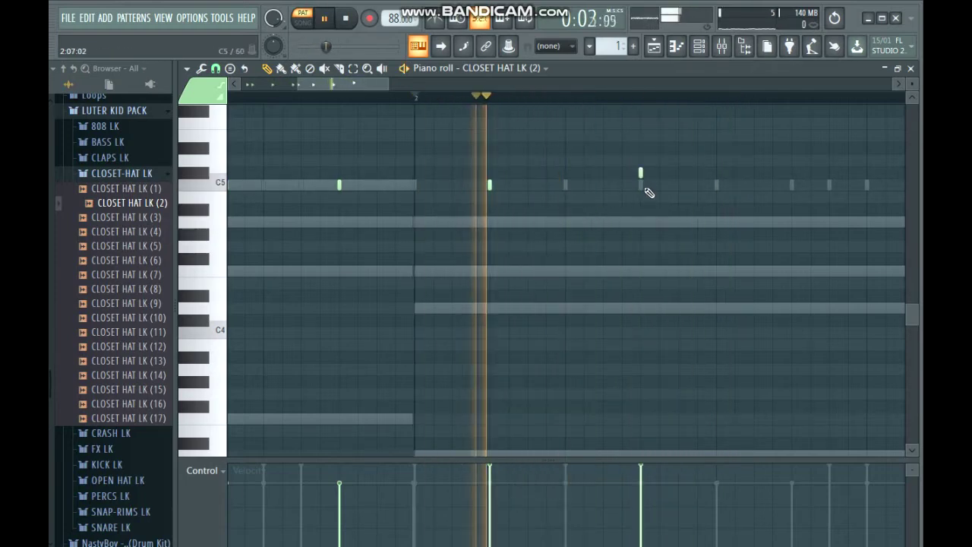
pyautogui.scroll(-2, 672, 220)
pyautogui.press('space')
pyautogui.press('space')
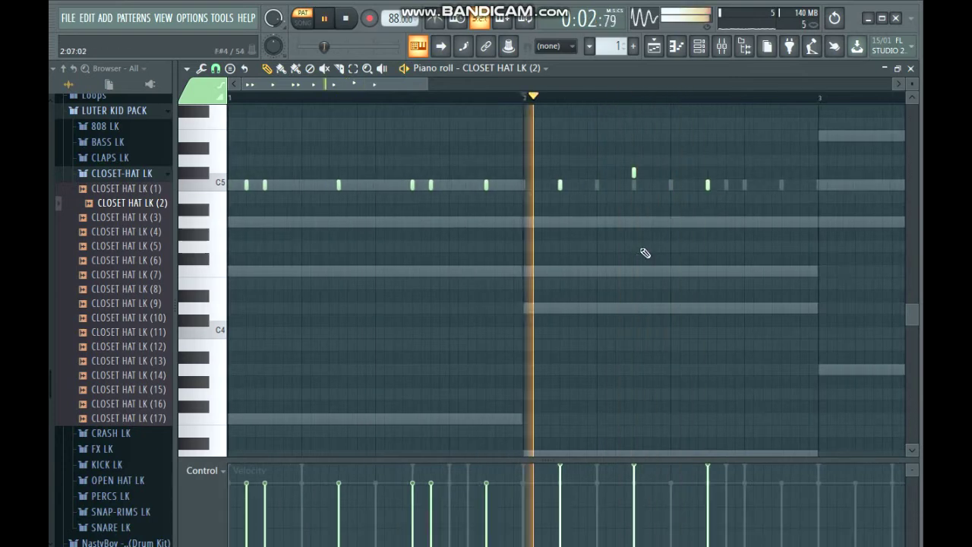
# - Add a C5 hat hit on step 15 of bar 2 and stop playback
pyautogui.scroll(2, 643, 252)
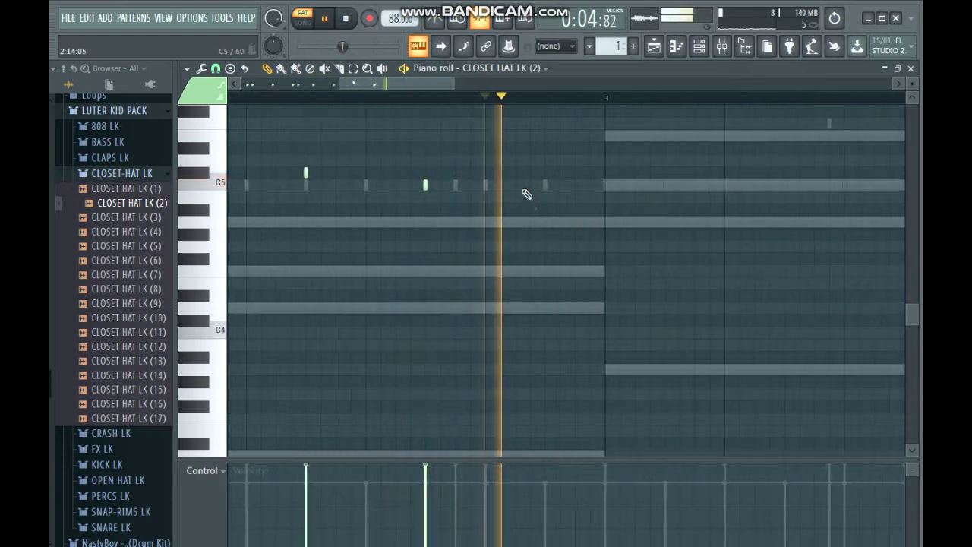
pyautogui.scroll(-4, 592, 232)
pyautogui.press('space')
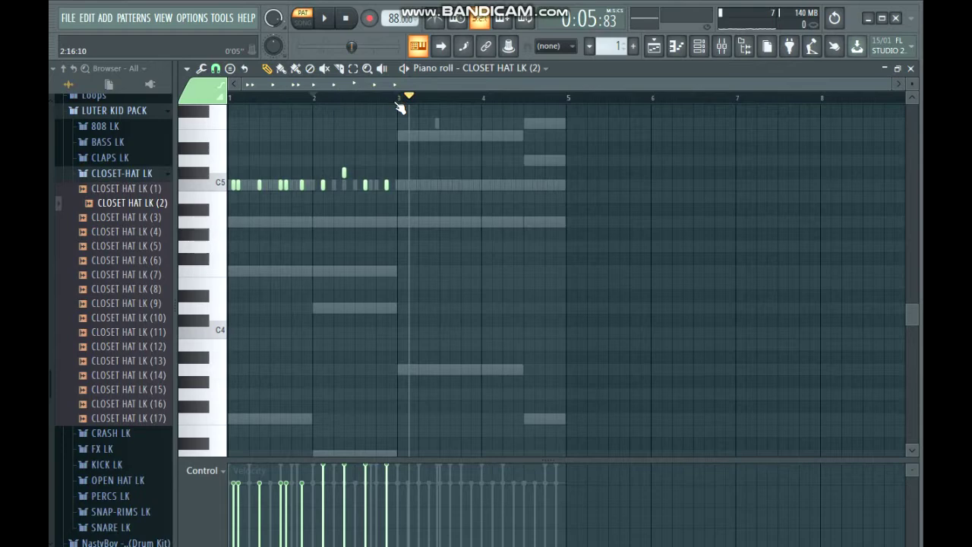
# - Duplicate the two-bar CLOSET HAT LK (2) pattern into bars 3 and 4 and select the C#5 hit in bar 4
pyautogui.hotkey('ctrl', 'a')
pyautogui.hotkey('ctrl', 'b')
pyautogui.click(582, 208)
pyautogui.press('space')
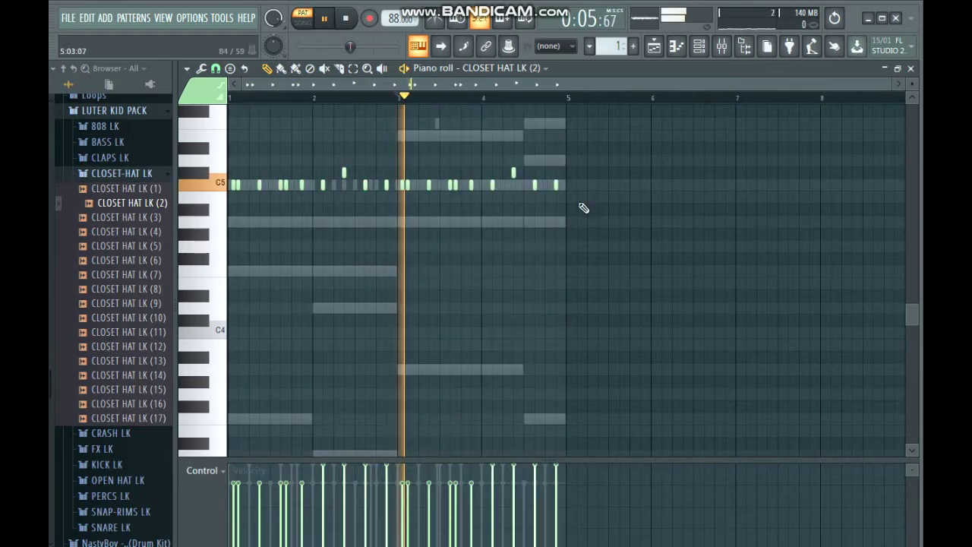
pyautogui.click(514, 171)
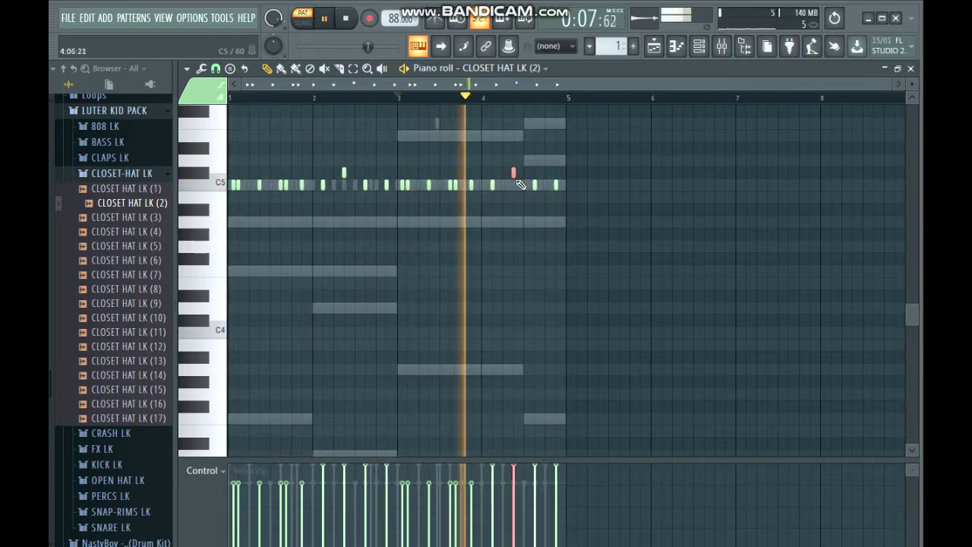
# - Lower the CLOSET HAT LK (2) C#5 hits in bars 2 and 4 to C5 and turn down the Insert 3 mixer fader
pyautogui.keyDown('ctrl'); pyautogui.click(344, 173); pyautogui.keyUp('ctrl')
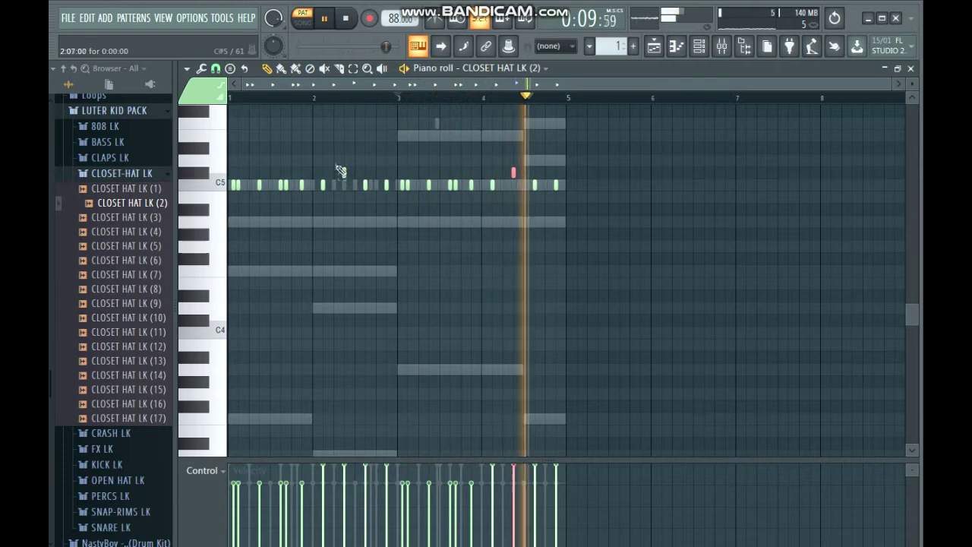
pyautogui.hotkey('shift', 'Down')
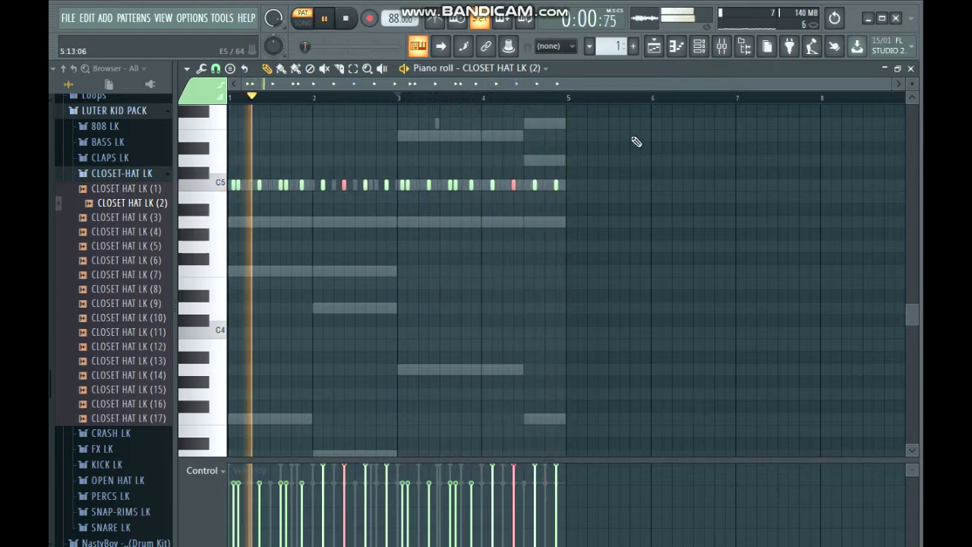
pyautogui.press('F9')
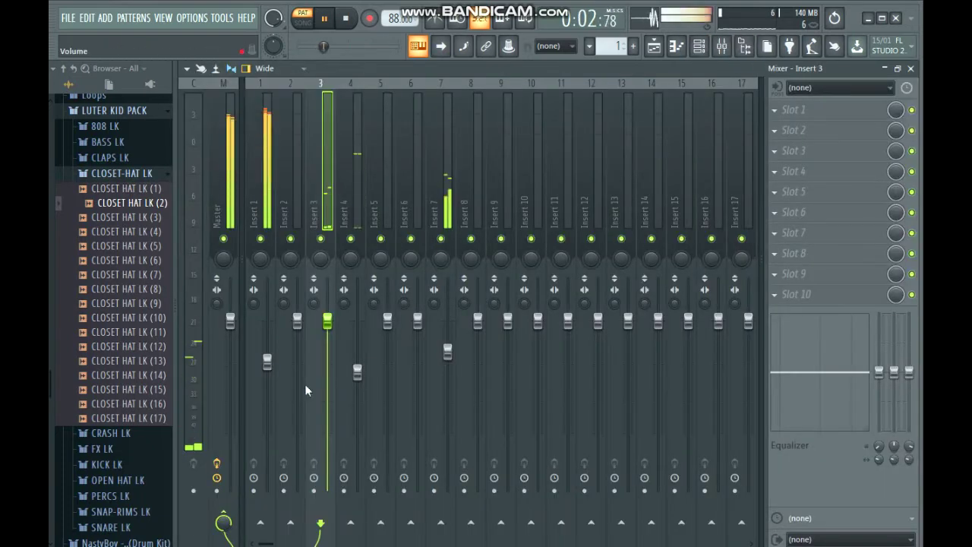
pyautogui.moveTo(334, 323); pyautogui.dragTo(334, 395)
# - Check the sampler settings of CLOSET HAT LK (5) and CLOSET HAT LK (6), including the fade-out, and start playback
pyautogui.click(703, 50)
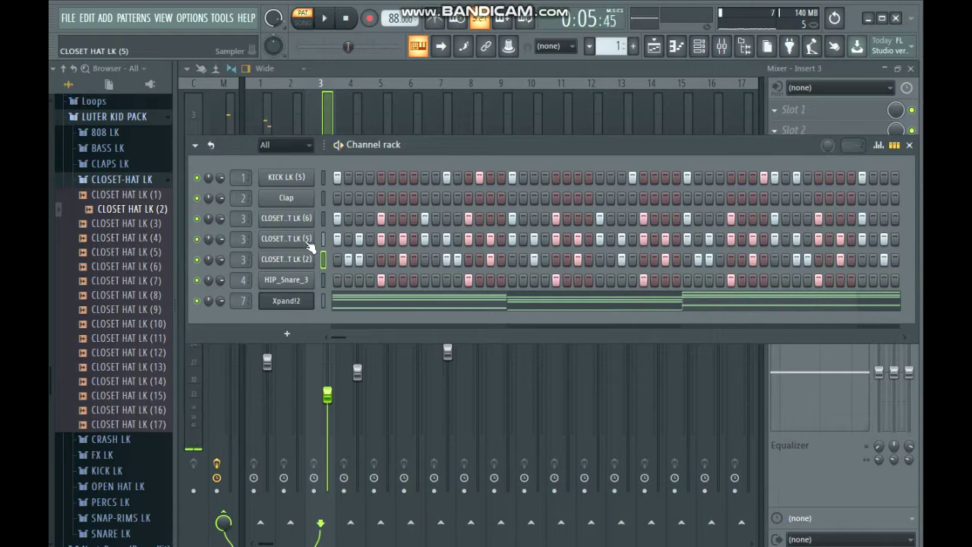
pyautogui.click(308, 242)
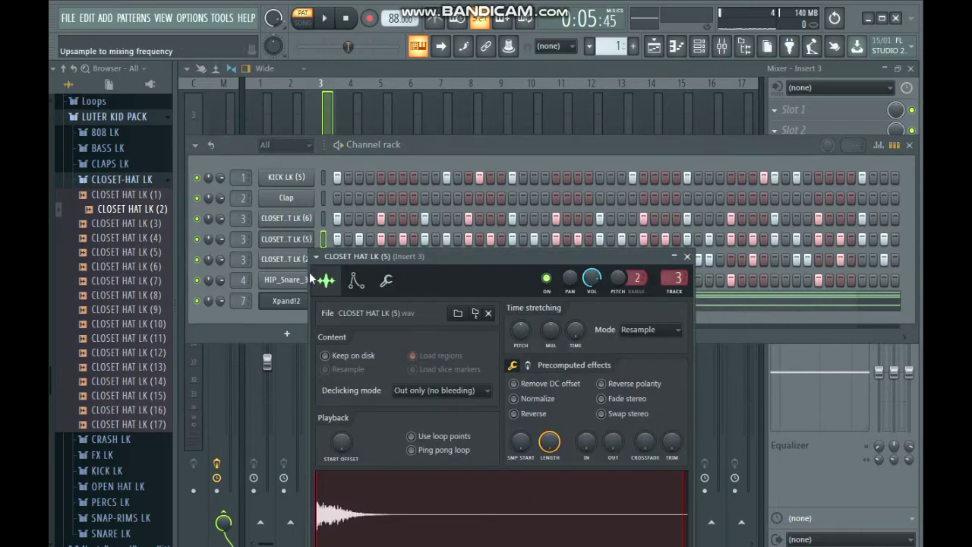
pyautogui.click(293, 220)
pyautogui.rightClick(562, 390)
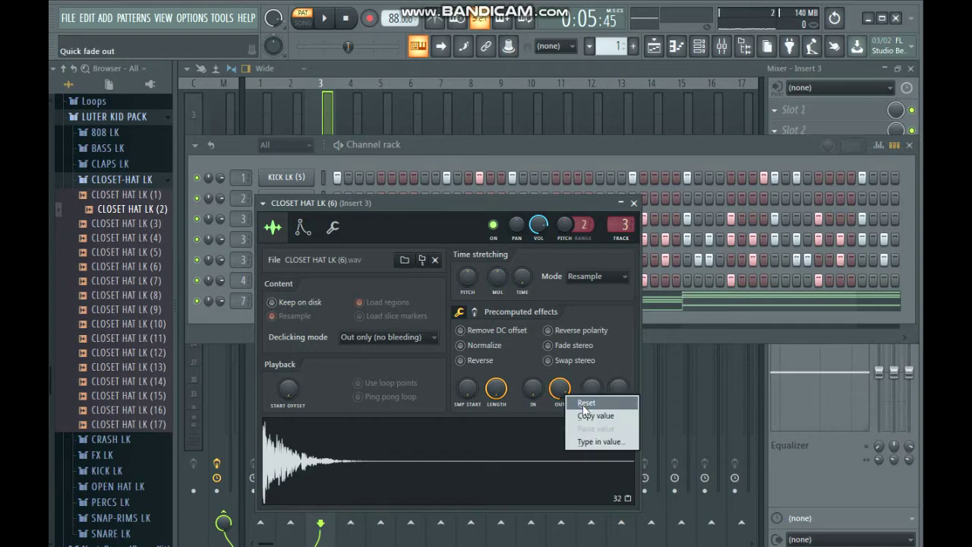
pyautogui.click(524, 454)
pyautogui.press('space')
pyautogui.click(631, 204)
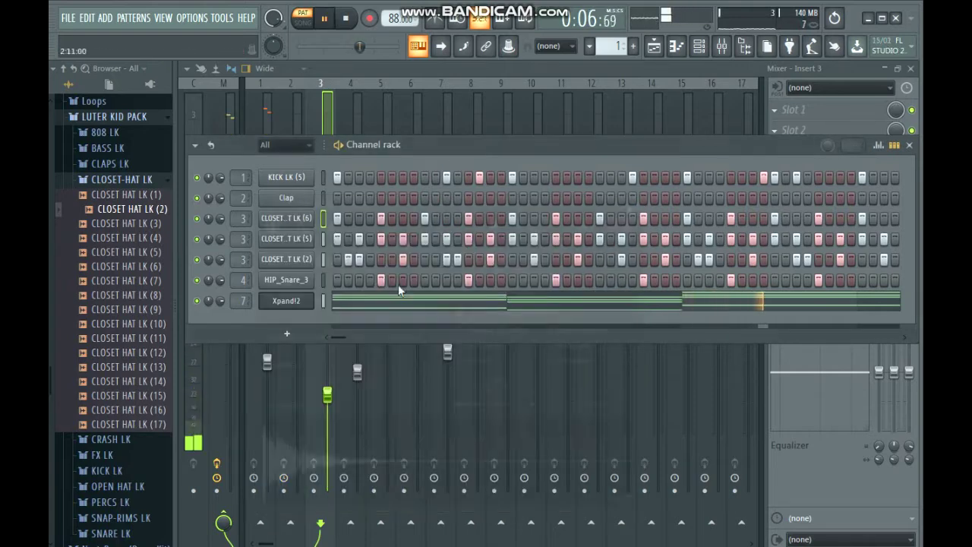
# - Audition samples from the OPEN HAT LK folder and add OPEN HAT LK (7) as a channel above CLOSET HAT LK (6)
pyautogui.scroll(-4, 78, 391)
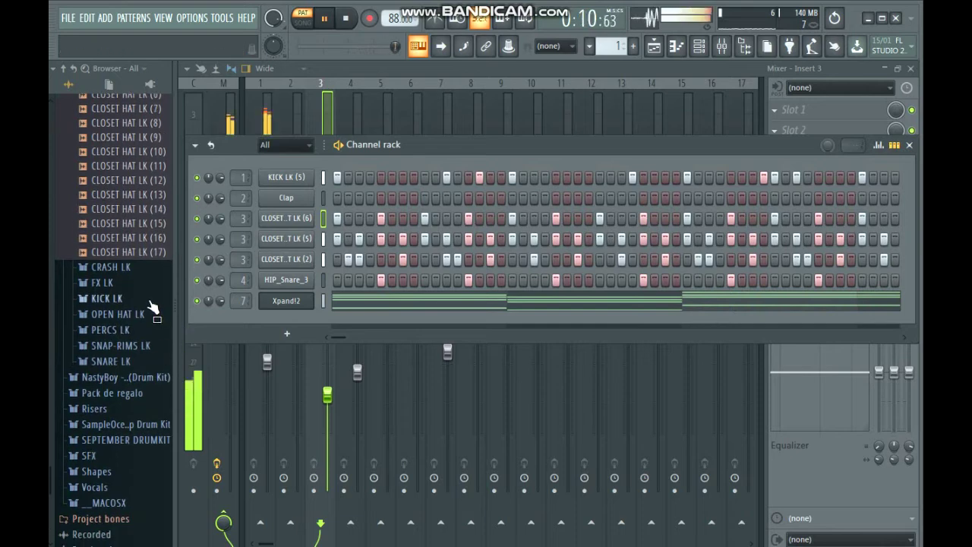
pyautogui.press('space')
pyautogui.click(126, 317)
pyautogui.click(129, 363)
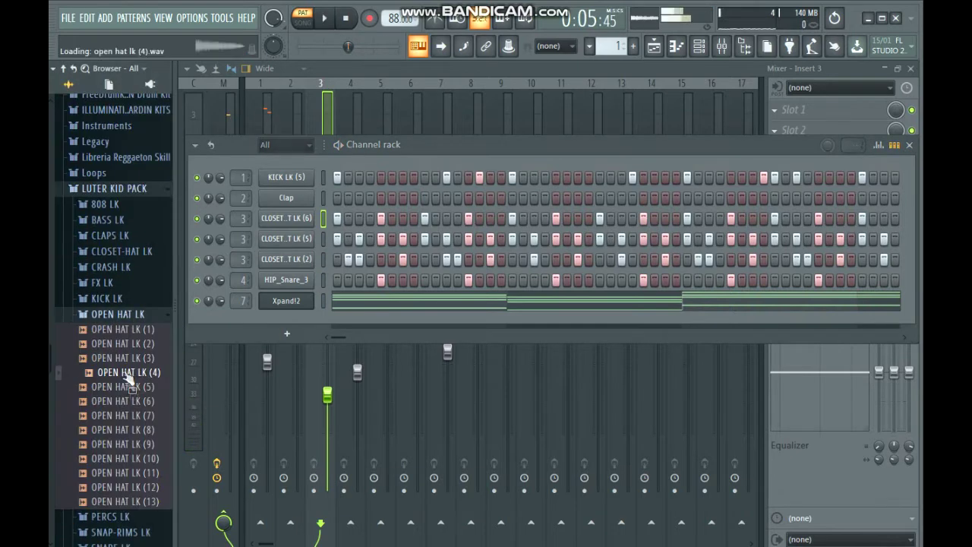
pyautogui.press('space')
pyautogui.click(141, 429)
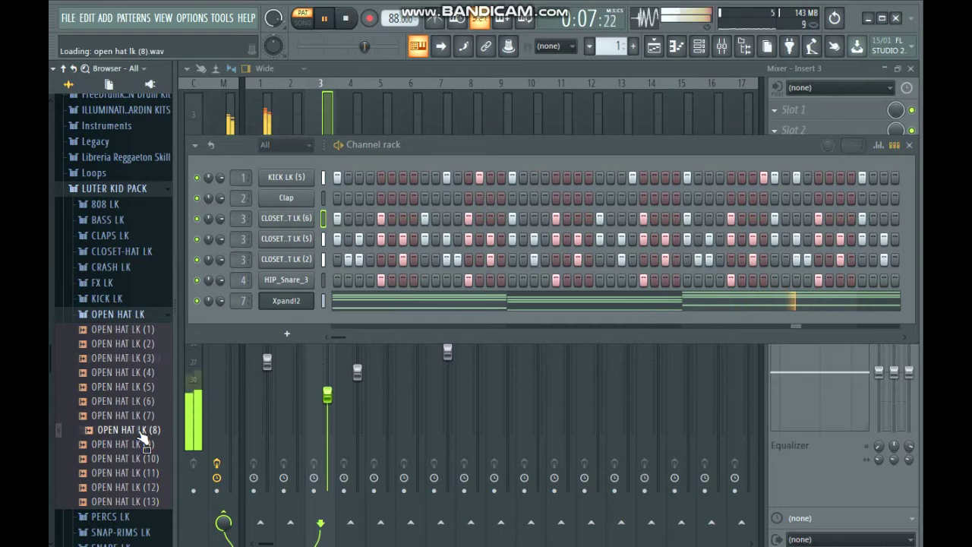
pyautogui.press('space')
pyautogui.click(144, 417)
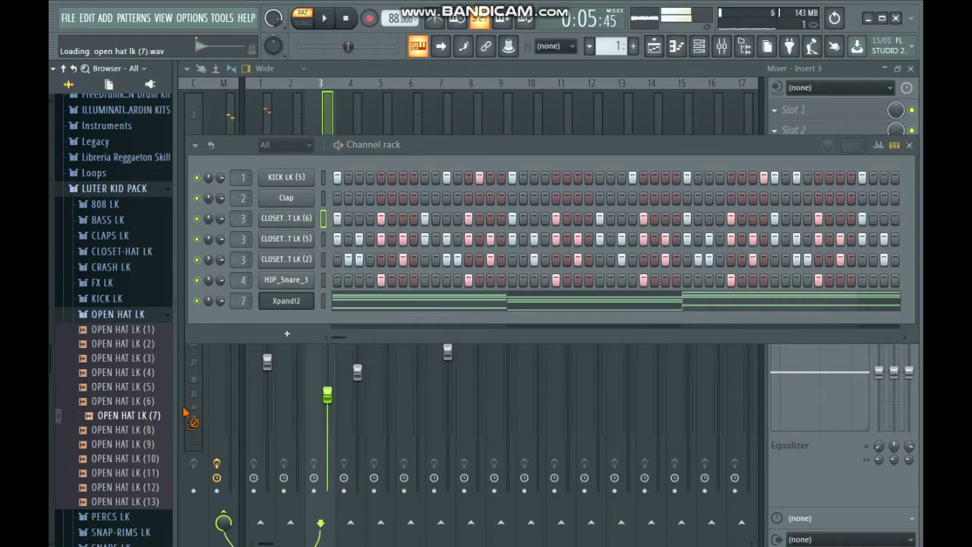
pyautogui.moveTo(302, 208); pyautogui.dragTo(302, 209)
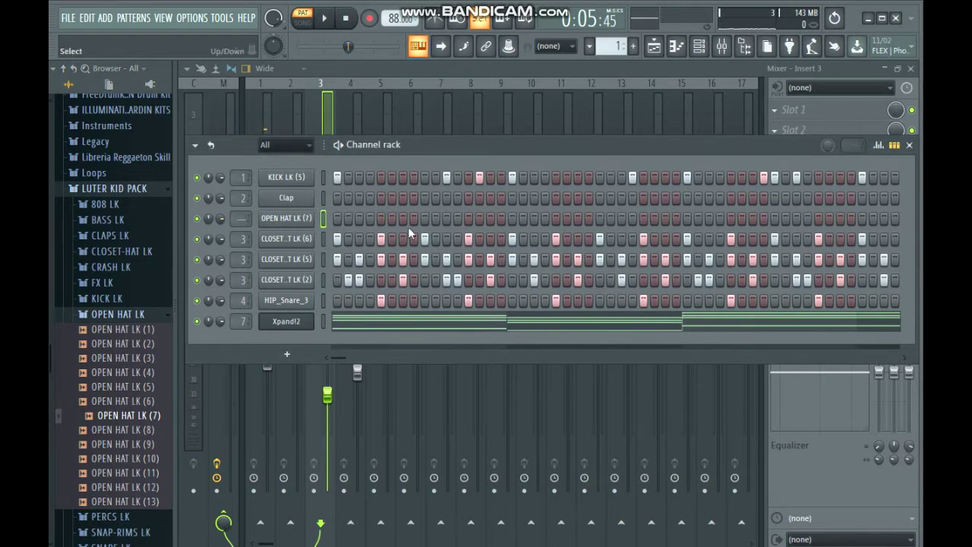
# - Program OPEN HAT LK (7) hits on step 3 of each of the four bars during playback
pyautogui.press('space')
pyautogui.click(380, 218)
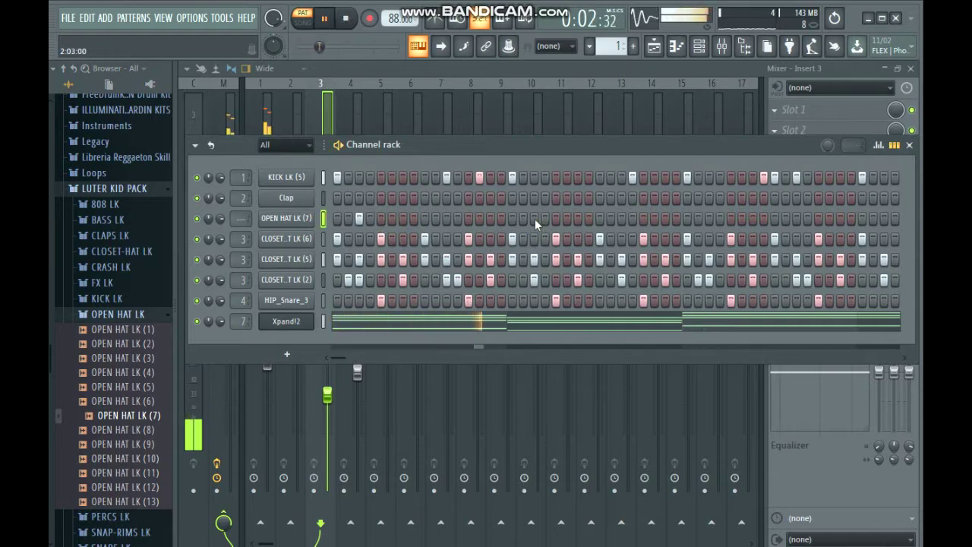
pyautogui.click(708, 218)
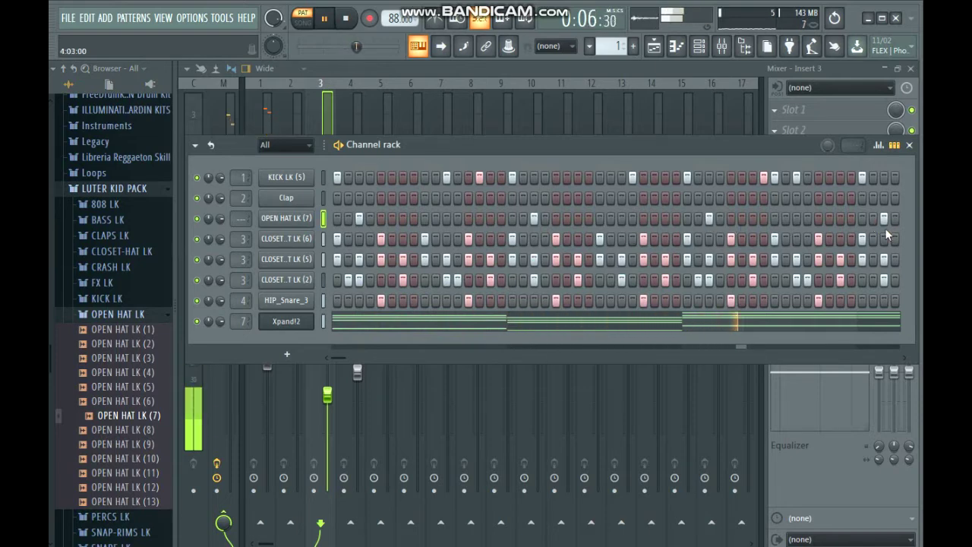
# - Raise the fade-out of the OPEN HAT LK (7) sample to shorten its tail, auditioning the sound
pyautogui.moveTo(338, 356)
pyautogui.mouseDown()
pyautogui.moveTo(368, 356)
pyautogui.moveTo(348, 359)
pyautogui.mouseUp()
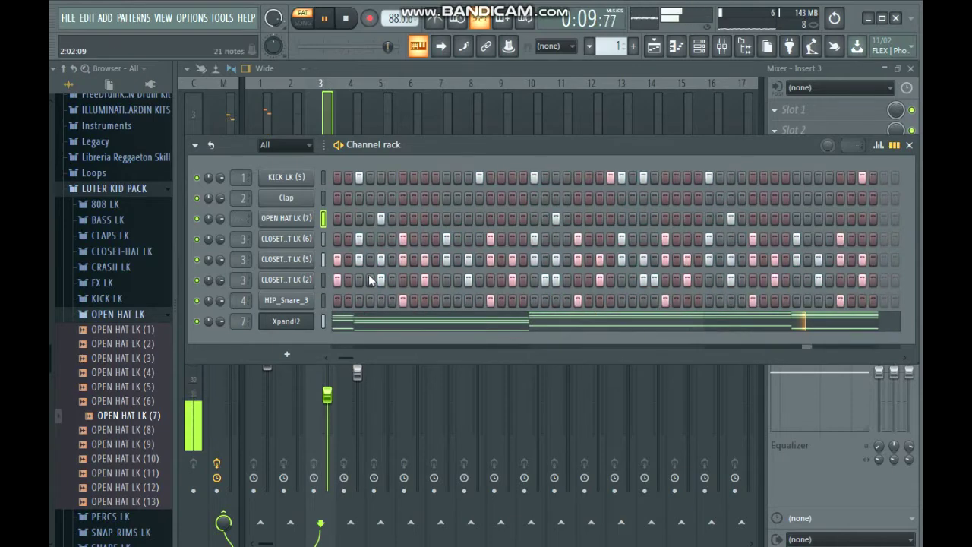
pyautogui.click(286, 217)
pyautogui.click(521, 372)
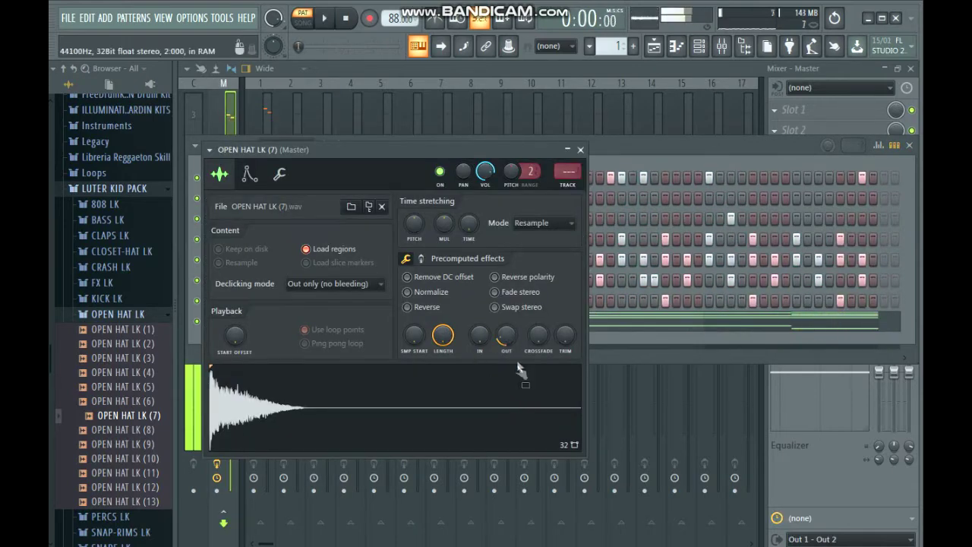
pyautogui.click(525, 424)
pyautogui.click(517, 416)
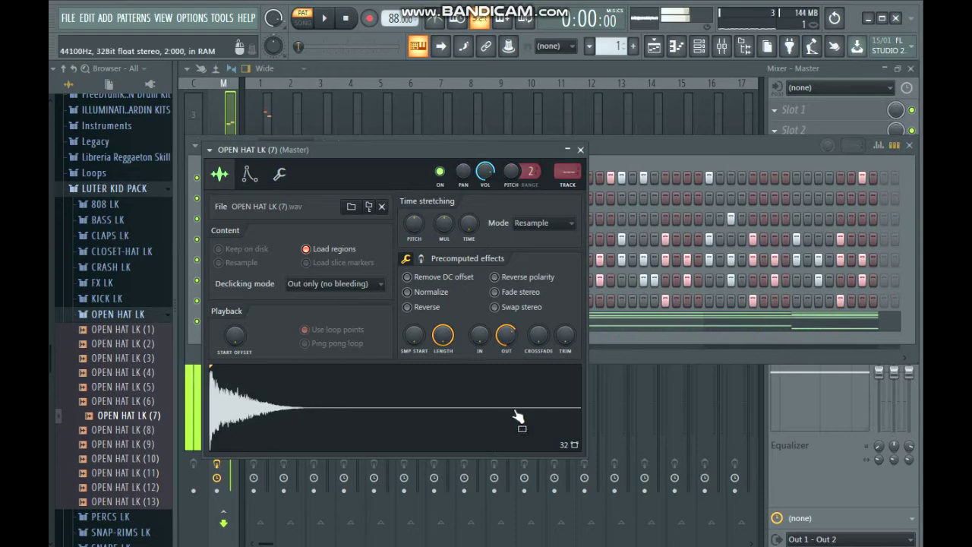
pyautogui.click(508, 382)
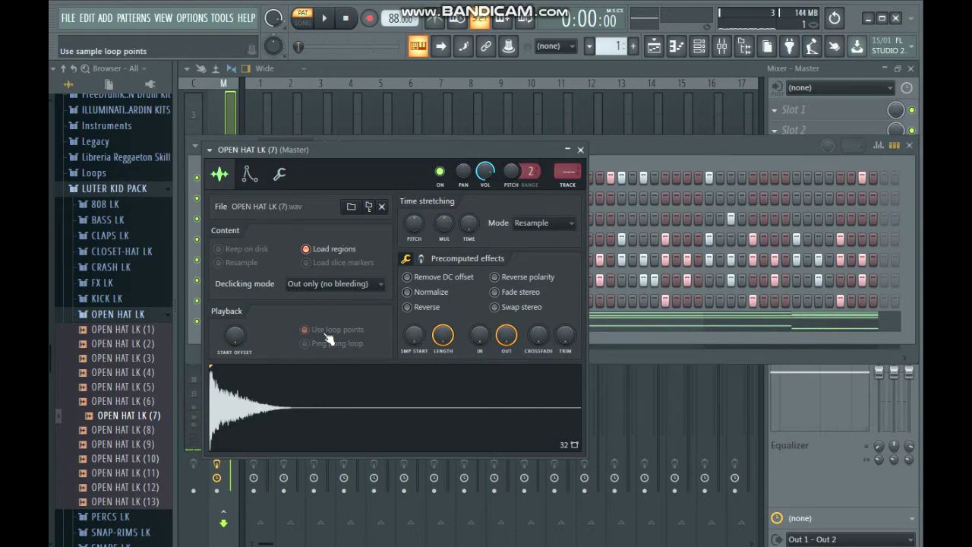
pyautogui.rightClick(521, 344)
pyautogui.click(430, 400)
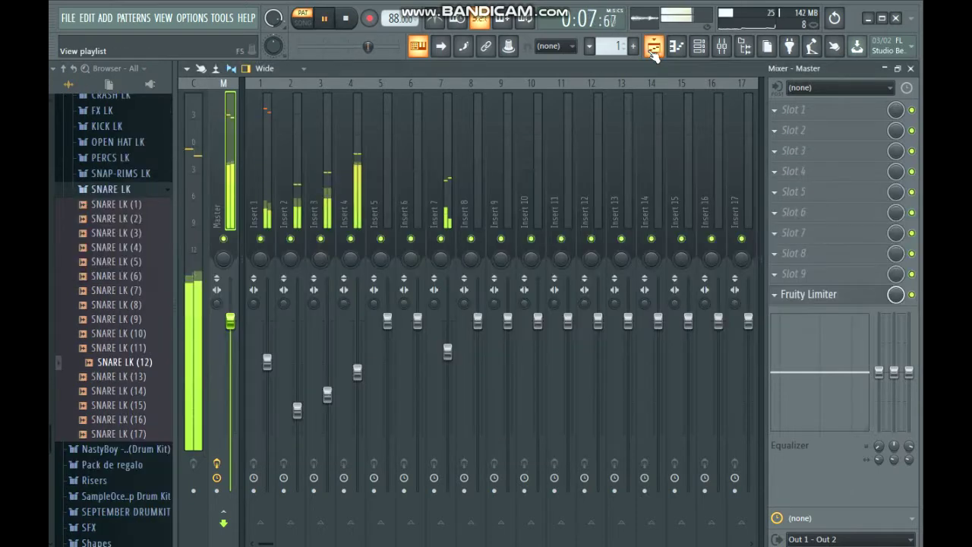
# - Lower the Insert 1 mixer fader to -7.6 dB and turn the Insert 2 fader down slightly
pyautogui.click(268, 382)
pyautogui.moveTo(268, 382); pyautogui.dragTo(270, 376)
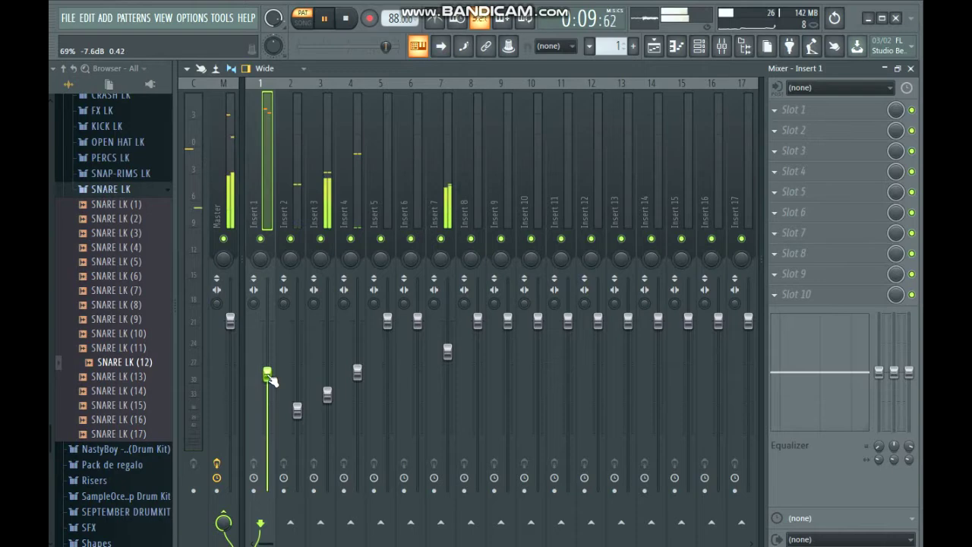
pyautogui.moveTo(297, 410); pyautogui.dragTo(296, 423)
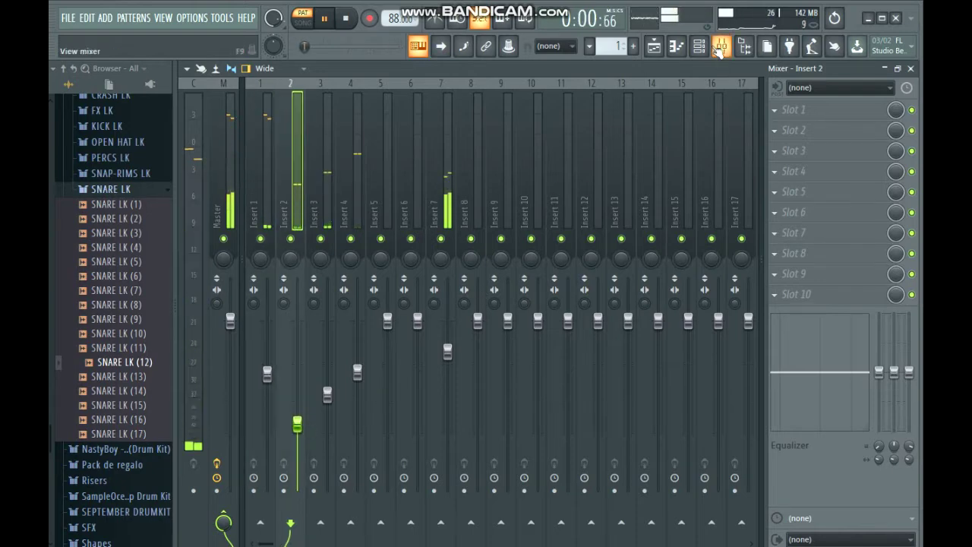
# - Route the Keyzone Classic channel to mixer track 5
pyautogui.click(702, 47)
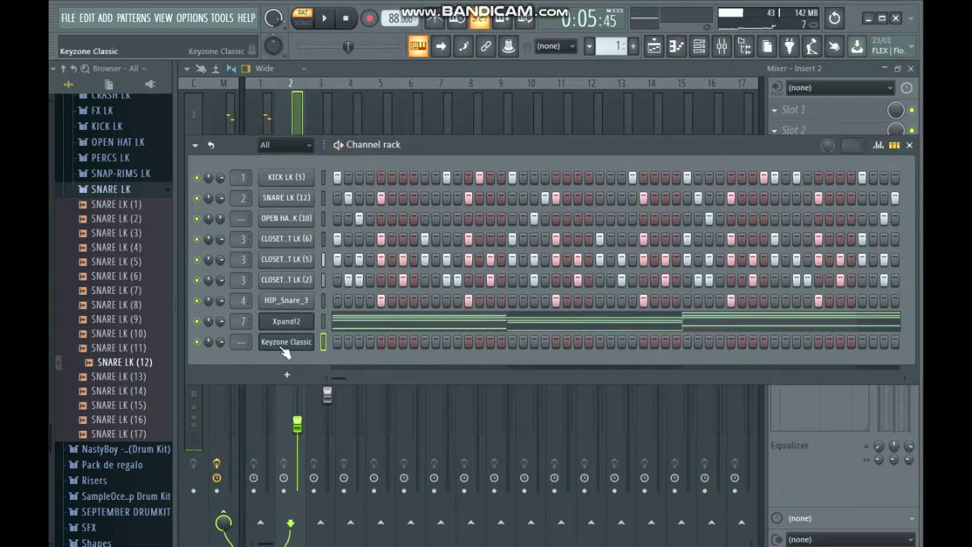
pyautogui.rightClick(257, 342)
pyautogui.click(237, 347)
pyautogui.moveTo(238, 347); pyautogui.dragTo(237, 330)
# - Open the Keyzone Classic piano roll and switch its target channel to Xpand!2
pyautogui.rightClick(307, 348)
pyautogui.click(346, 342)
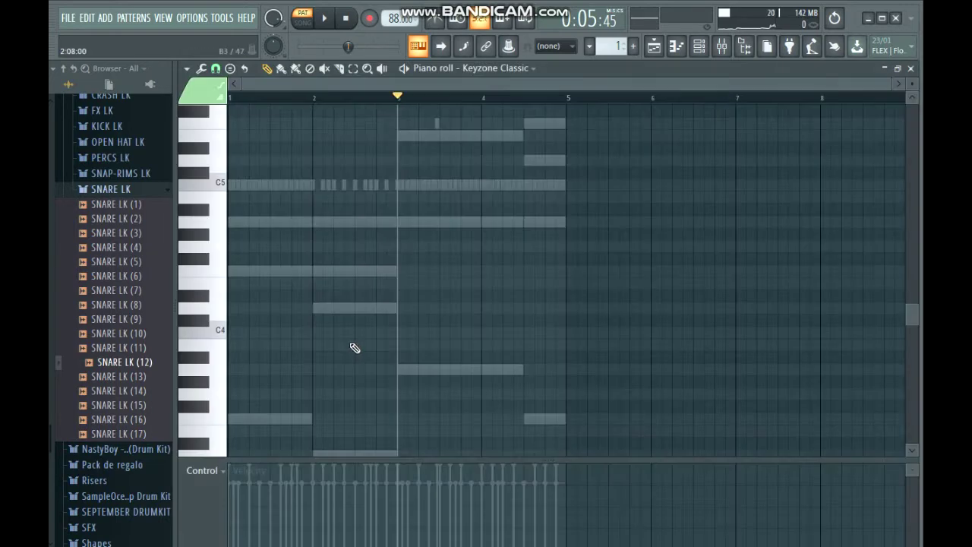
pyautogui.click(515, 79)
pyautogui.click(509, 200)
pyautogui.scroll(-1, 501, 151)
pyautogui.click(519, 72)
pyautogui.click(519, 187)
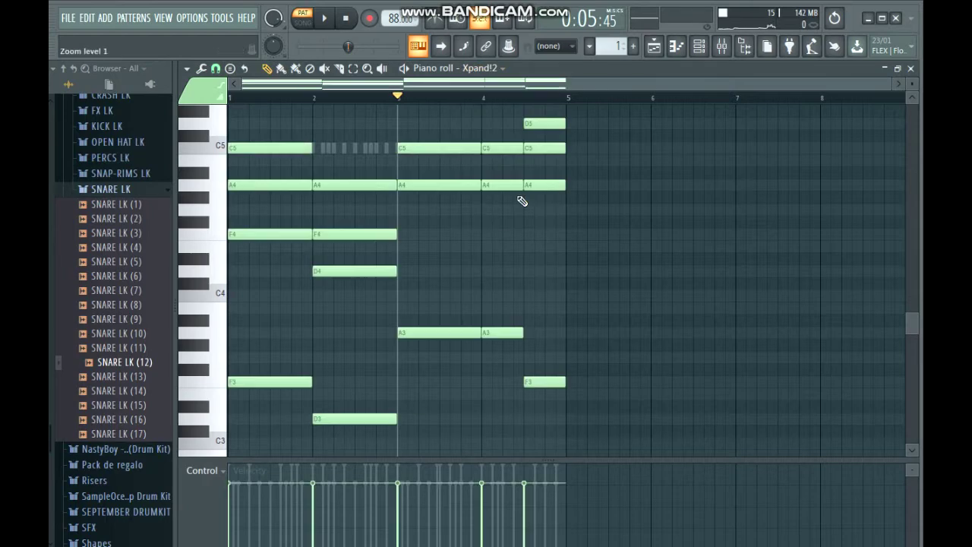
pyautogui.scroll(1, 523, 276)
pyautogui.moveTo(296, 228); pyautogui.dragTo(495, 143)
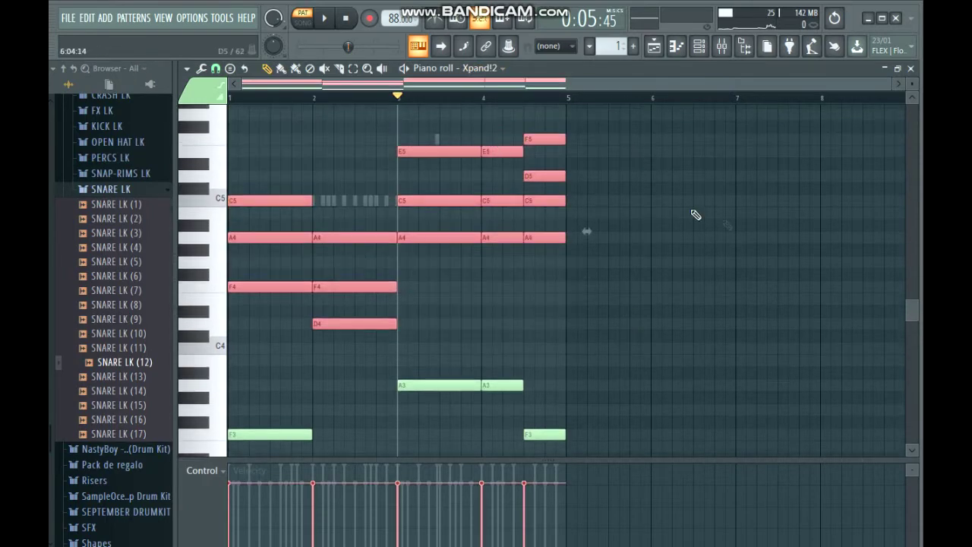
pyautogui.scroll(-3, 695, 215)
pyautogui.click(710, 257)
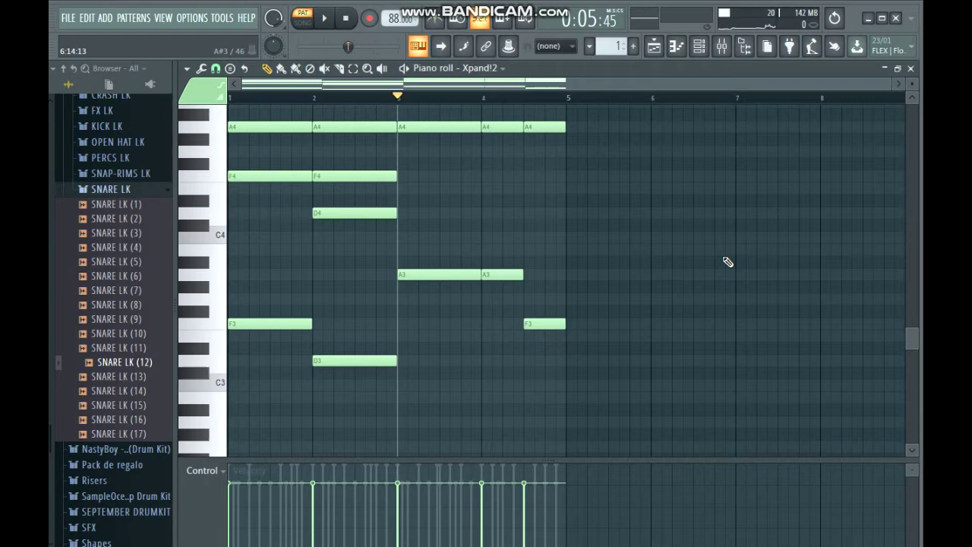
# - Copy all the Xpand!2 chord notes into the Keyzone Classic piano roll and briefly play them back
pyautogui.hotkey('ctrl', 'a')
pyautogui.click(510, 73)
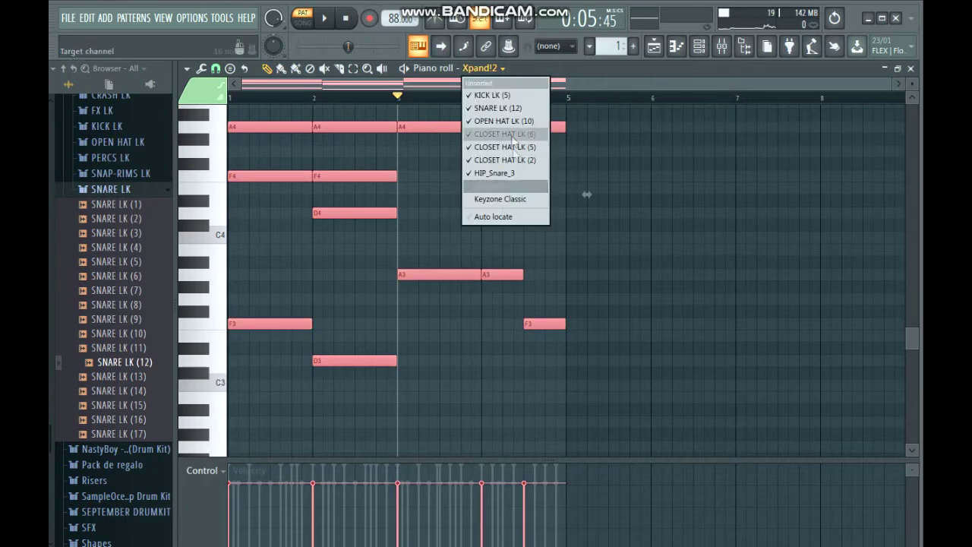
pyautogui.click(501, 199)
pyautogui.press('space')
pyautogui.press('space')
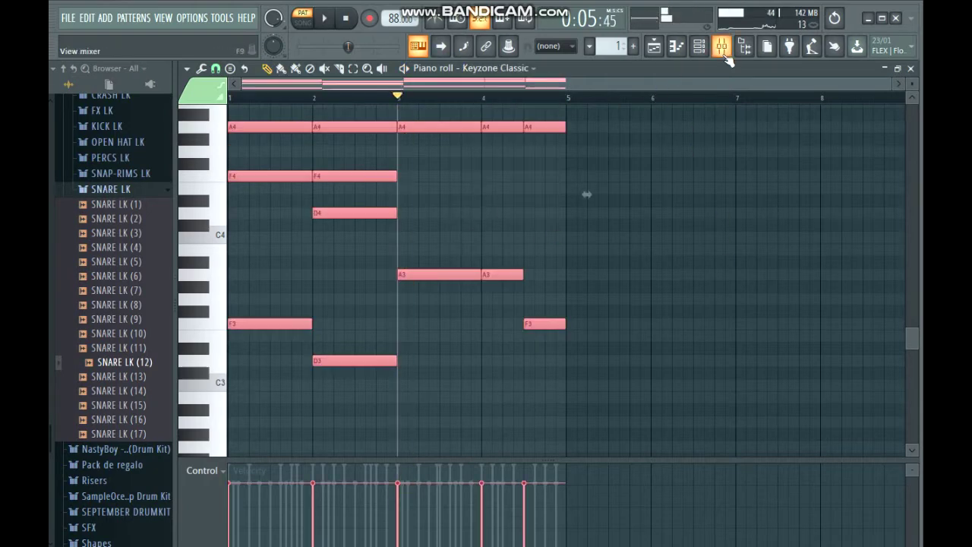
# - Turn down the Insert 5 mixer fader for Keyzone Classic and play the beat
pyautogui.click(713, 49)
pyautogui.press('F9')
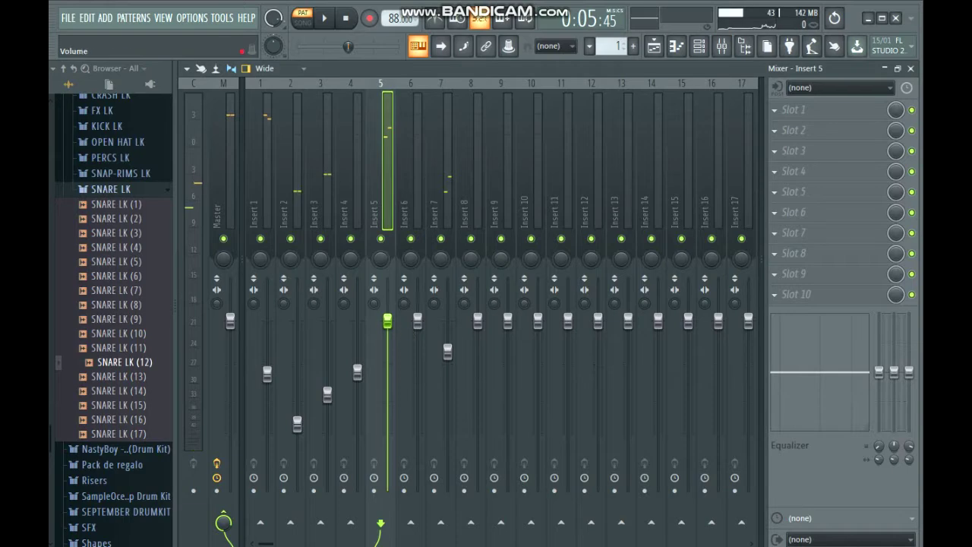
pyautogui.press('space')
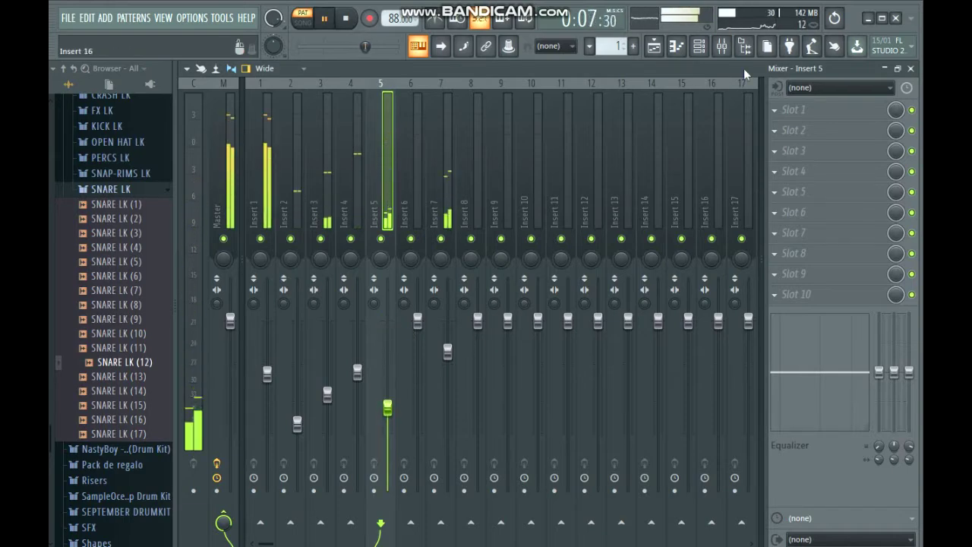
# - Strum the Keyzone Classic chords slightly with the Strumizer's start-time offset and play back the pattern
pyautogui.press('F6')
pyautogui.press('space')
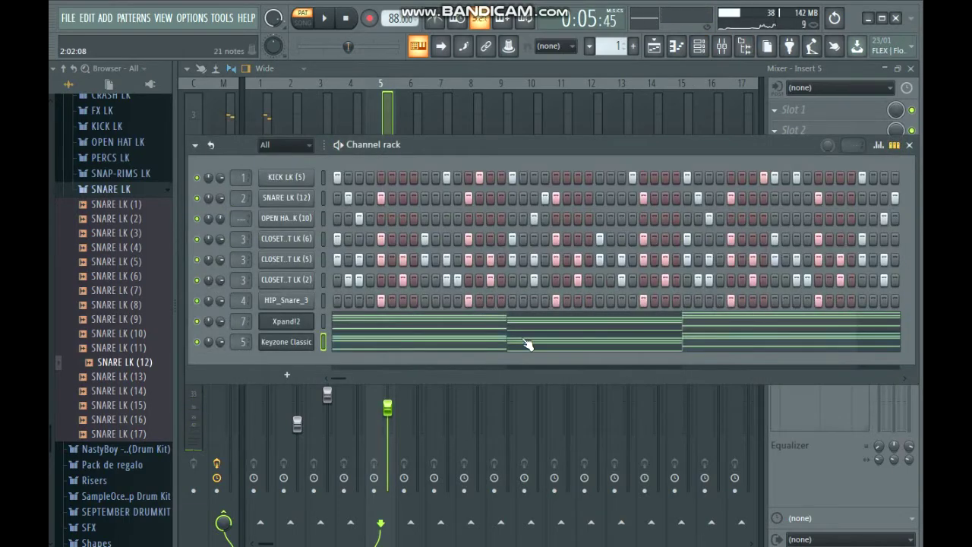
pyautogui.click(527, 343)
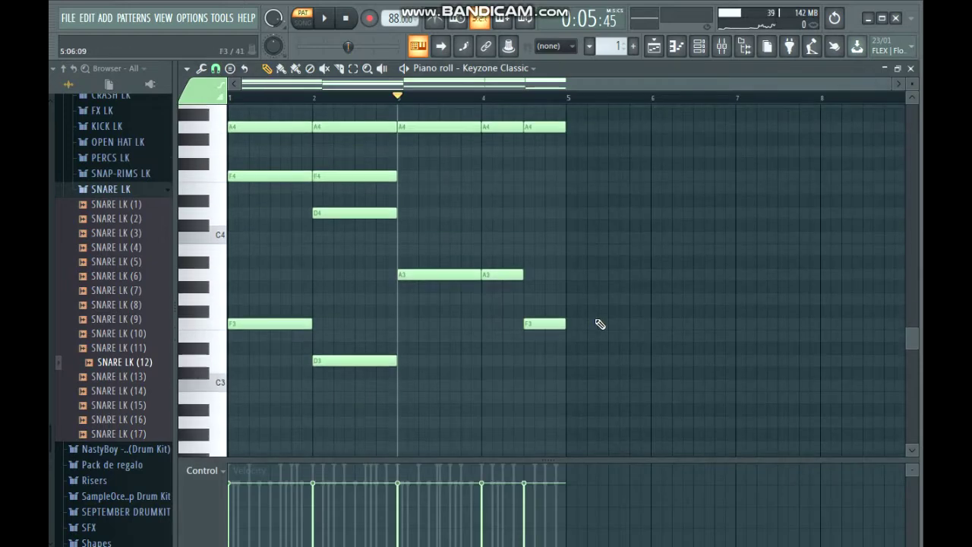
pyautogui.hotkey('alt', 's')
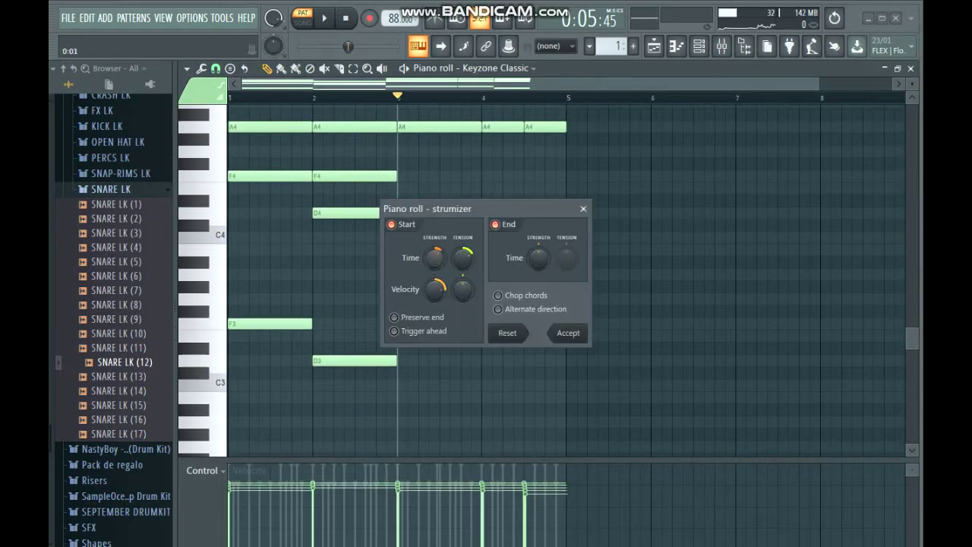
pyautogui.click(569, 333)
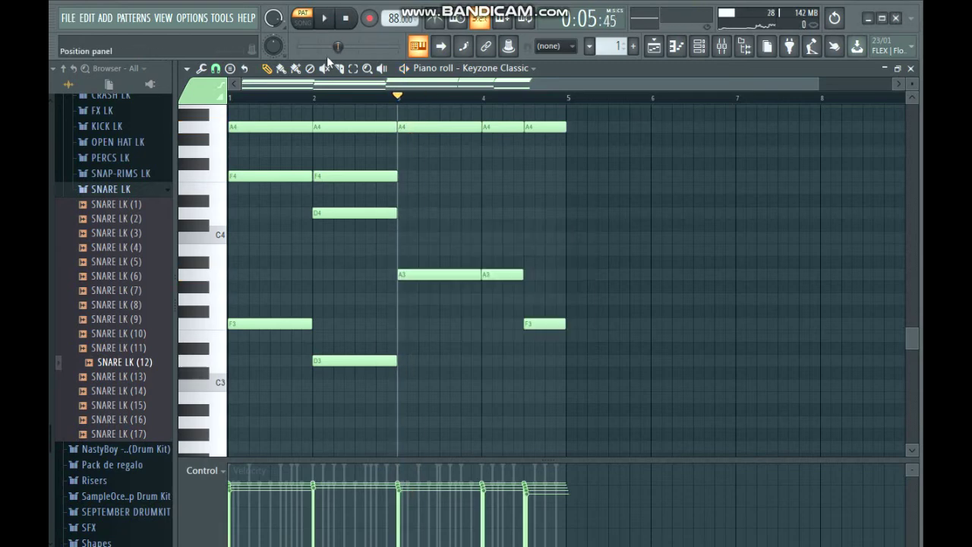
pyautogui.press('space')
pyautogui.scroll(3, 585, 292)
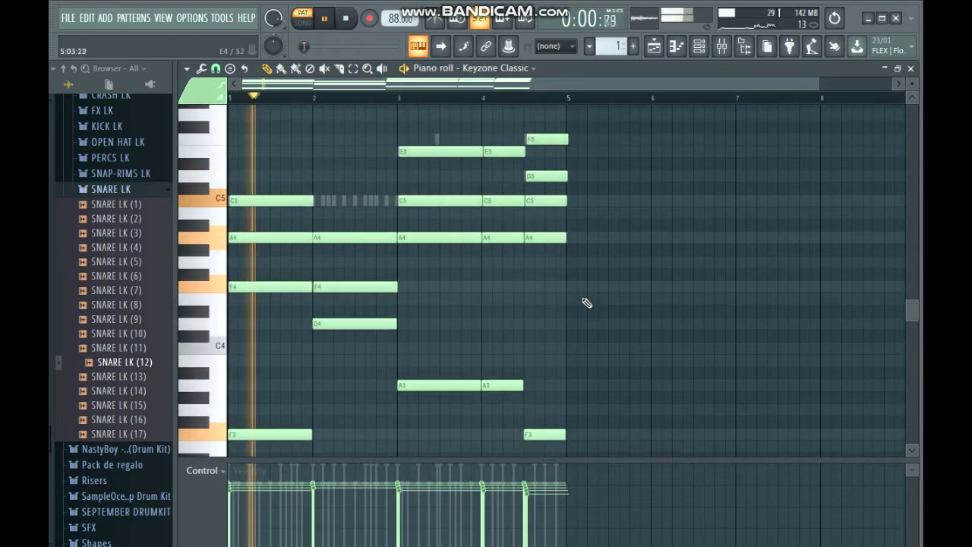
# - Play the pattern and examine the strummed chord notes in the Keyzone Classic piano roll
pyautogui.scroll(3, 609, 316)
pyautogui.scroll(-1, 603, 334)
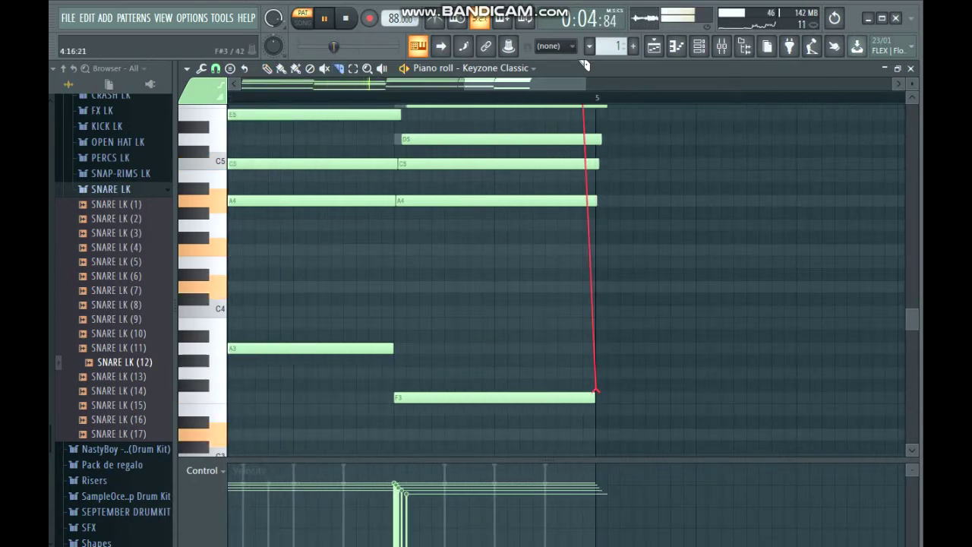
pyautogui.scroll(5, 612, 113)
pyautogui.keyDown('ctrl'); pyautogui.scroll(-4, 651, 286); pyautogui.keyUp('ctrl')
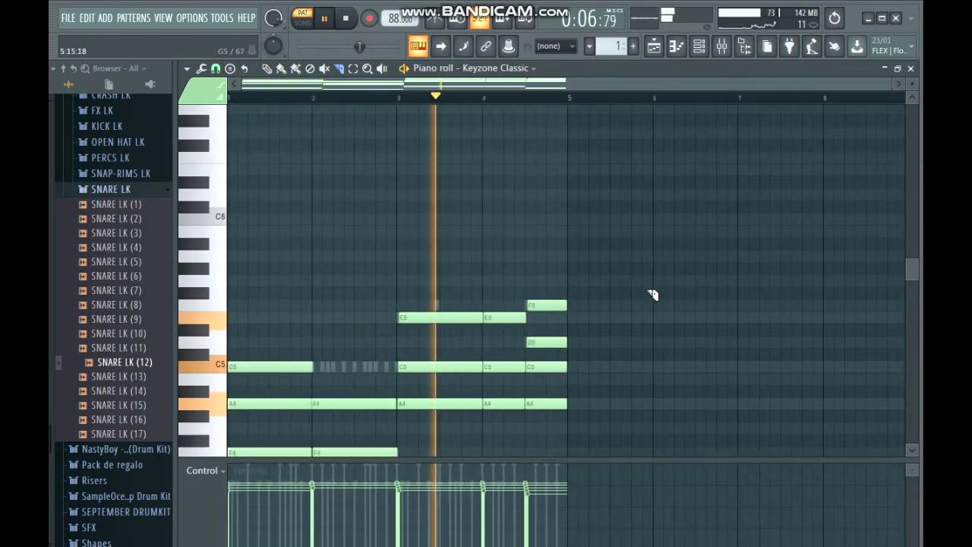
pyautogui.scroll(-2, 605, 296)
pyautogui.scroll(-3, 514, 286)
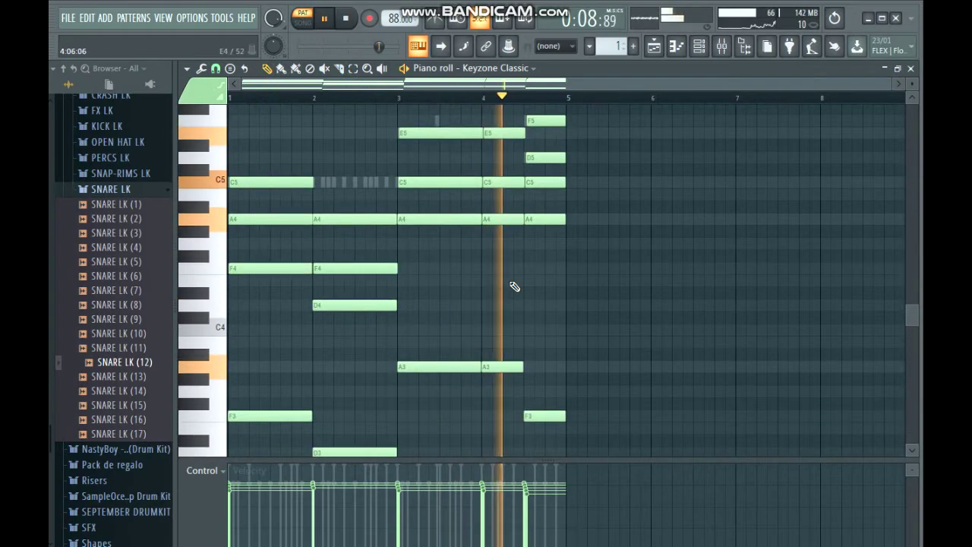
pyautogui.scroll(-4, 524, 285)
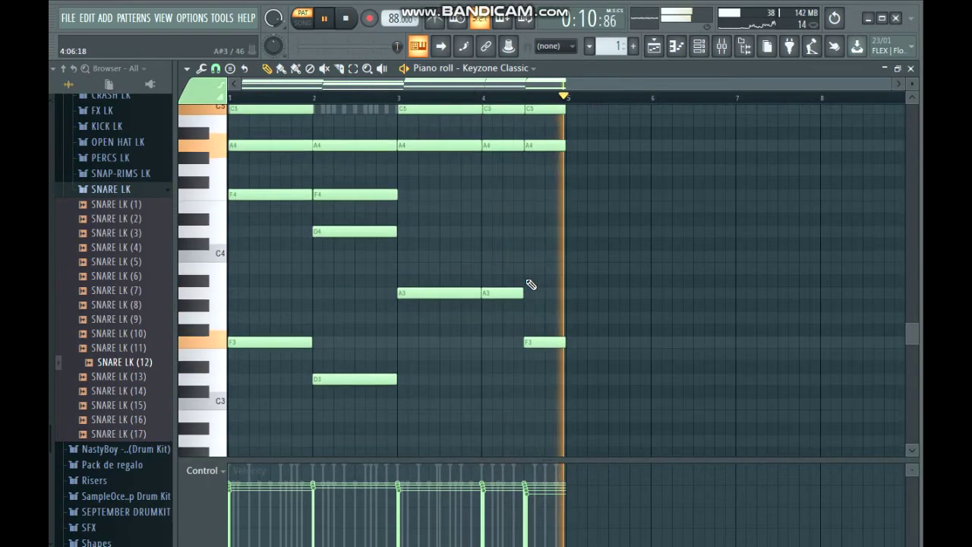
pyautogui.scroll(2, 527, 284)
pyautogui.scroll(2, 304, 220)
pyautogui.press('space')
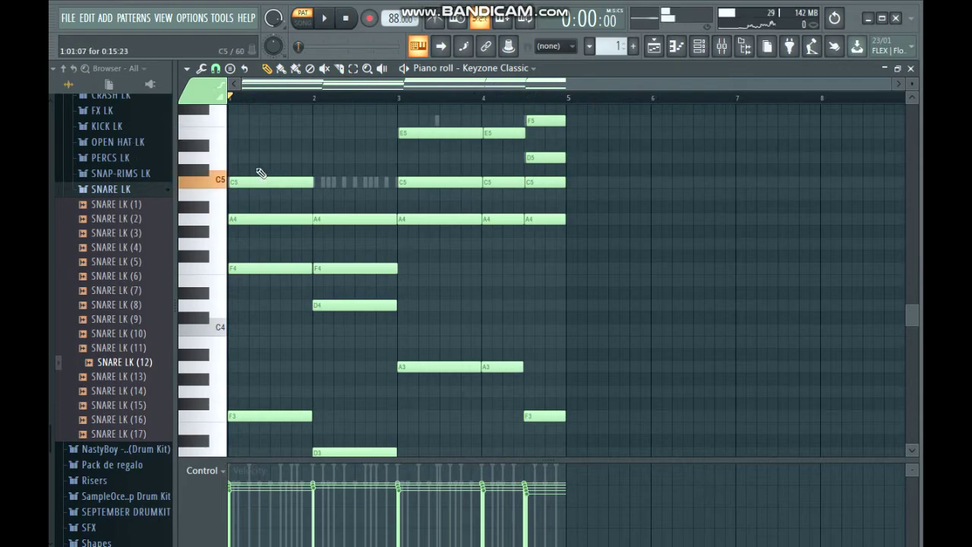
# - Add an E5 note on top of the bar 1 chord and a D5 note on top of the bar 2 chord
pyautogui.click(243, 134)
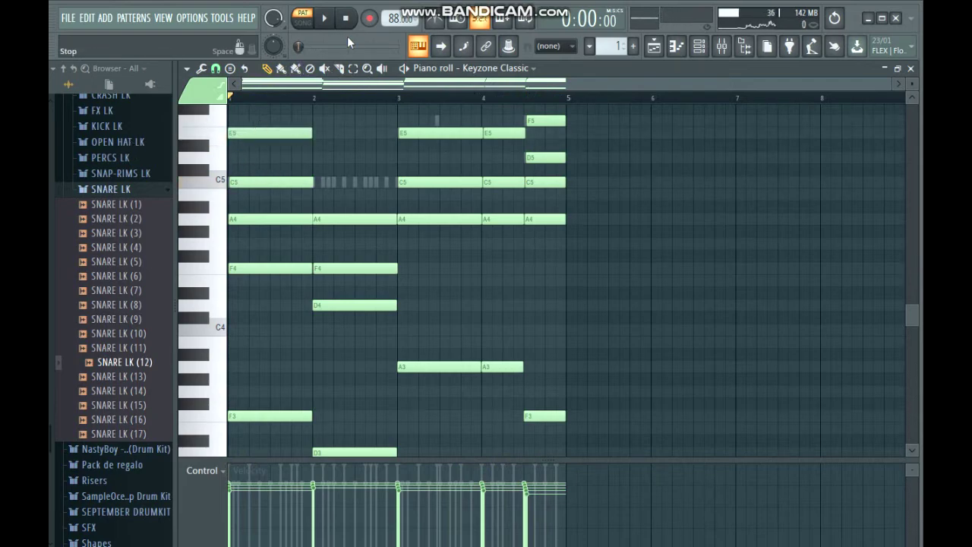
pyautogui.press('space')
pyautogui.scroll(4, 297, 326)
pyautogui.scroll(3, 311, 275)
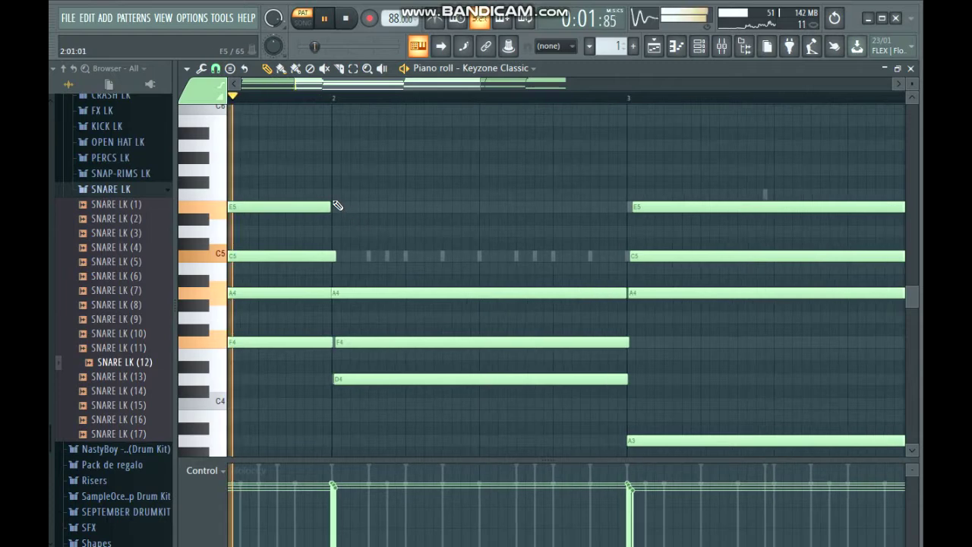
pyautogui.click(336, 232)
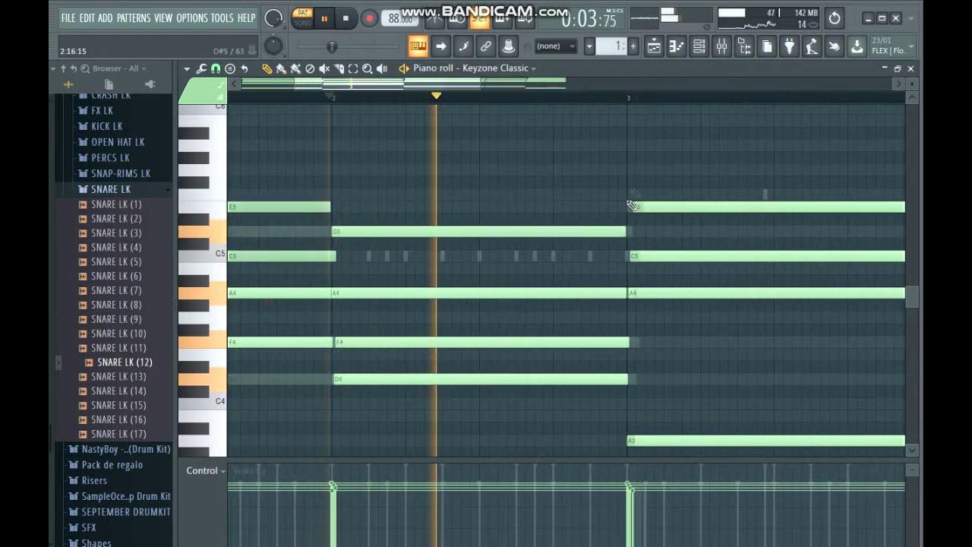
# - Add a full-bar top note above the bar 3 chord, move it to A5 and restart playback
pyautogui.click(638, 157)
pyautogui.scroll(-2, 722, 278)
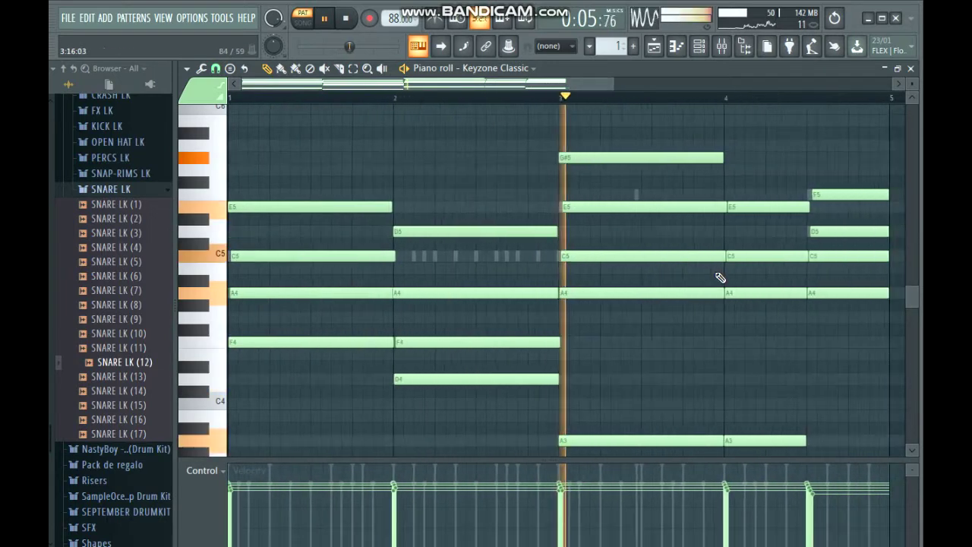
pyautogui.scroll(-1, 720, 277)
pyautogui.press('space')
pyautogui.moveTo(551, 158); pyautogui.dragTo(551, 145)
pyautogui.press('space')
# - Add a G5 note spanning the whole of bar 4 above its chords
pyautogui.scroll(2, 639, 253)
pyautogui.click(611, 169)
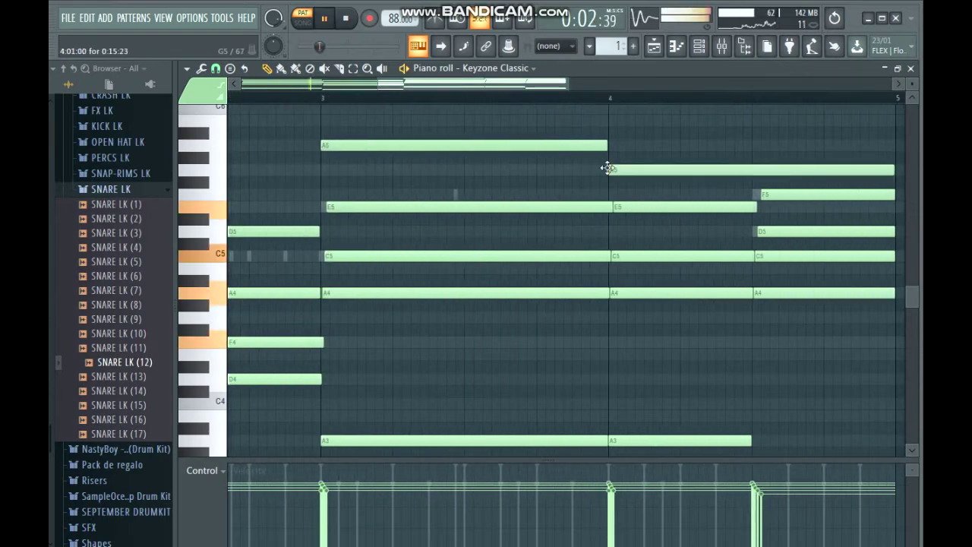
pyautogui.scroll(-2, 844, 185)
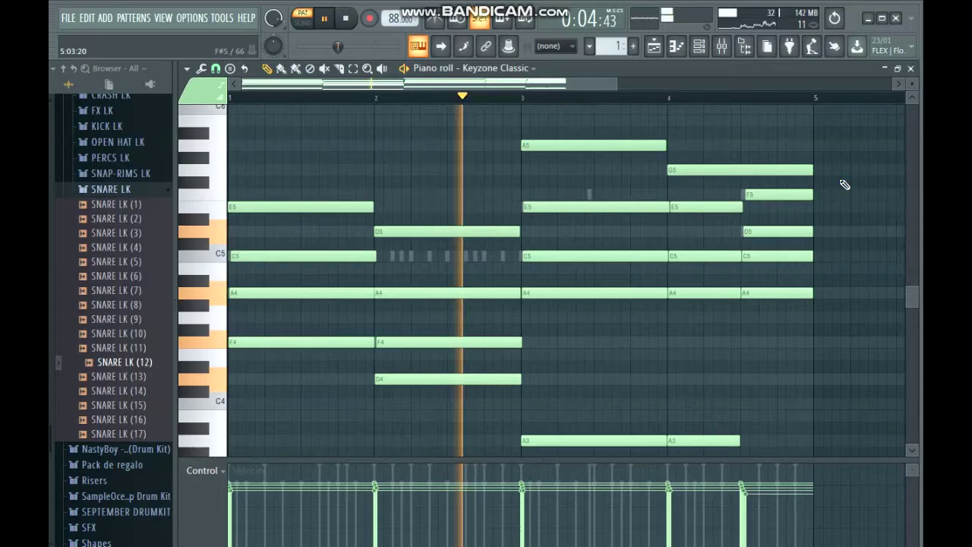
pyautogui.scroll(-3, 815, 206)
pyautogui.scroll(3, 815, 206)
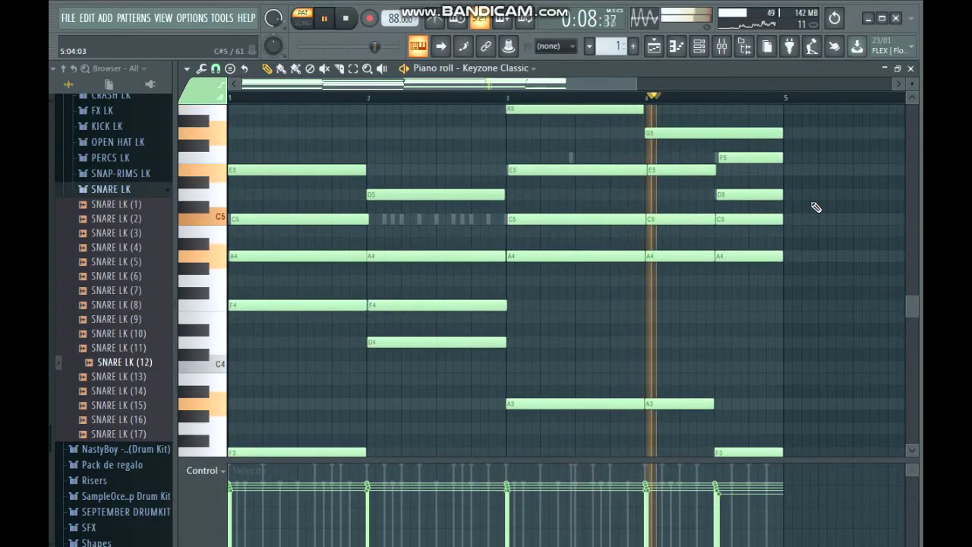
pyautogui.scroll(2, 826, 172)
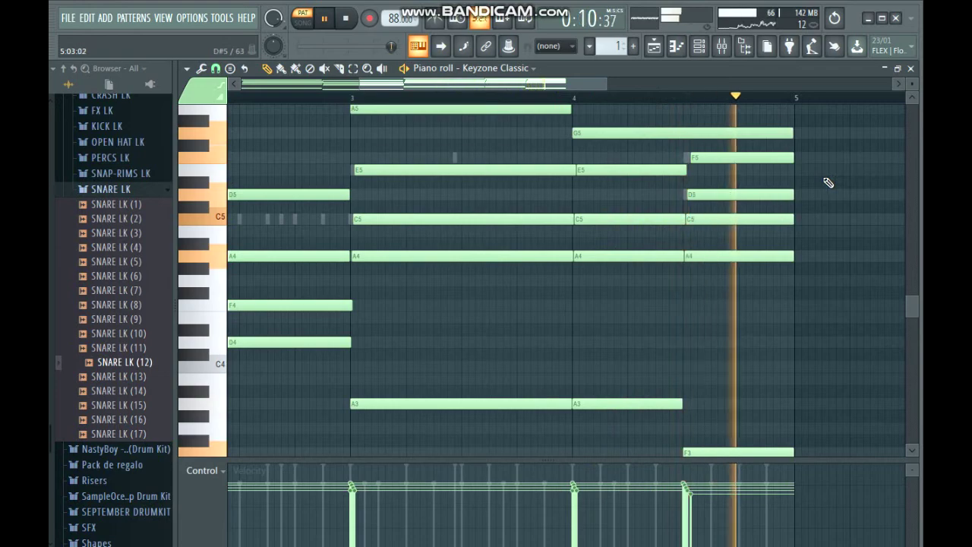
# - Add an A5 note over the last chord in the second half of bar 4 and listen to the pattern
pyautogui.scroll(2, 742, 161)
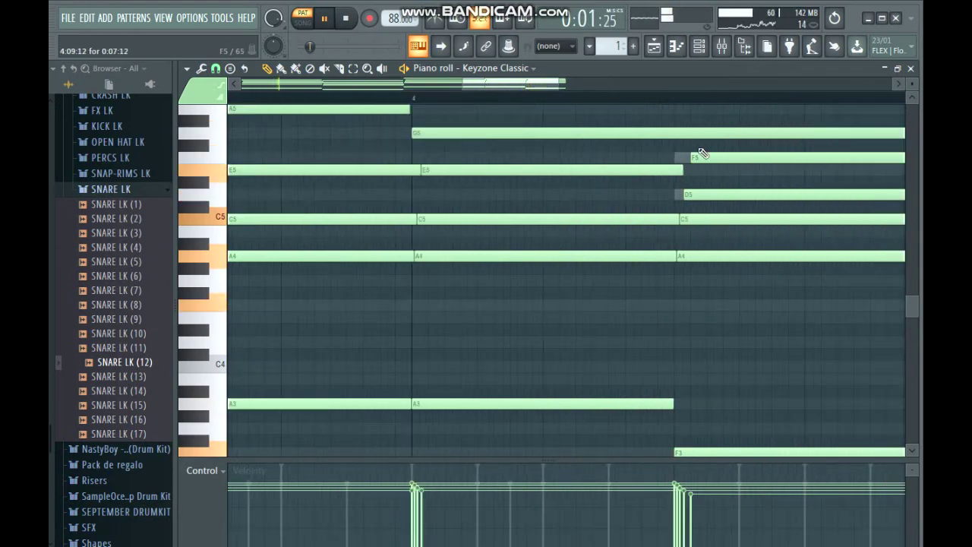
pyautogui.scroll(3, 695, 195)
pyautogui.scroll(-3, 727, 262)
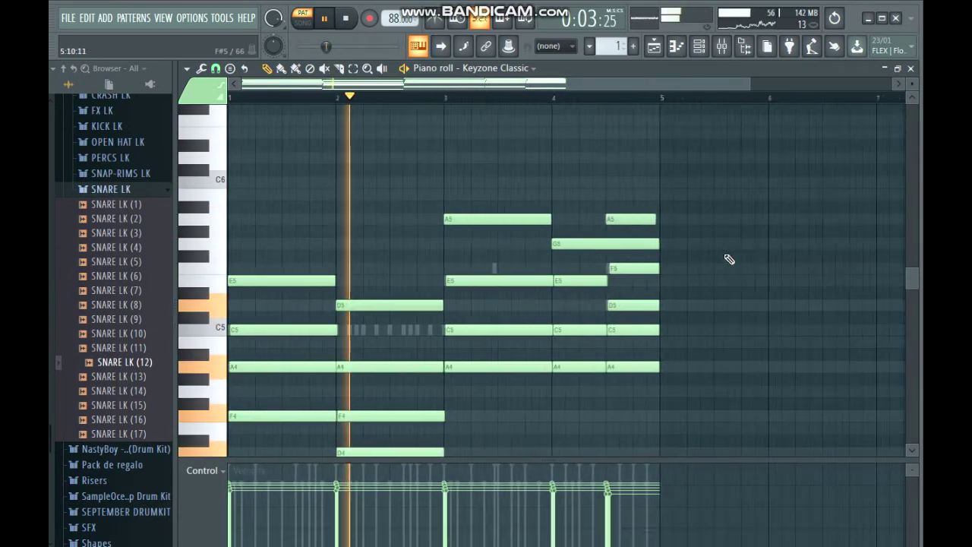
pyautogui.scroll(-3, 727, 261)
pyautogui.scroll(2, 728, 262)
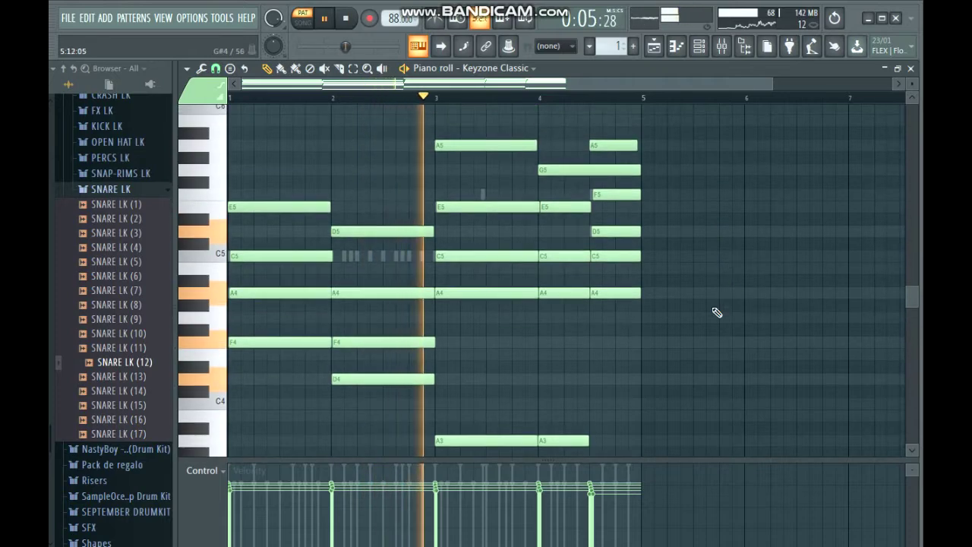
pyautogui.scroll(-1, 716, 311)
pyautogui.scroll(-2, 726, 109)
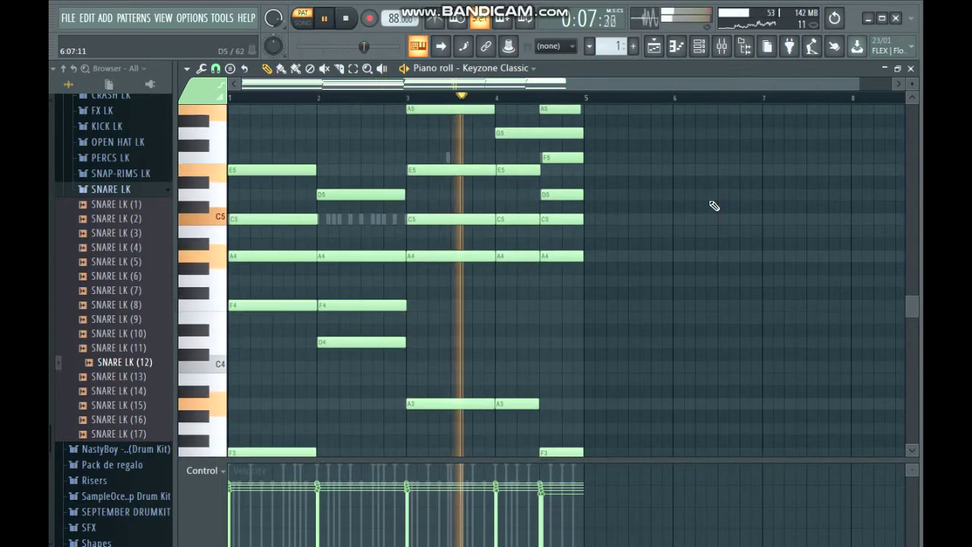
pyautogui.scroll(2, 711, 206)
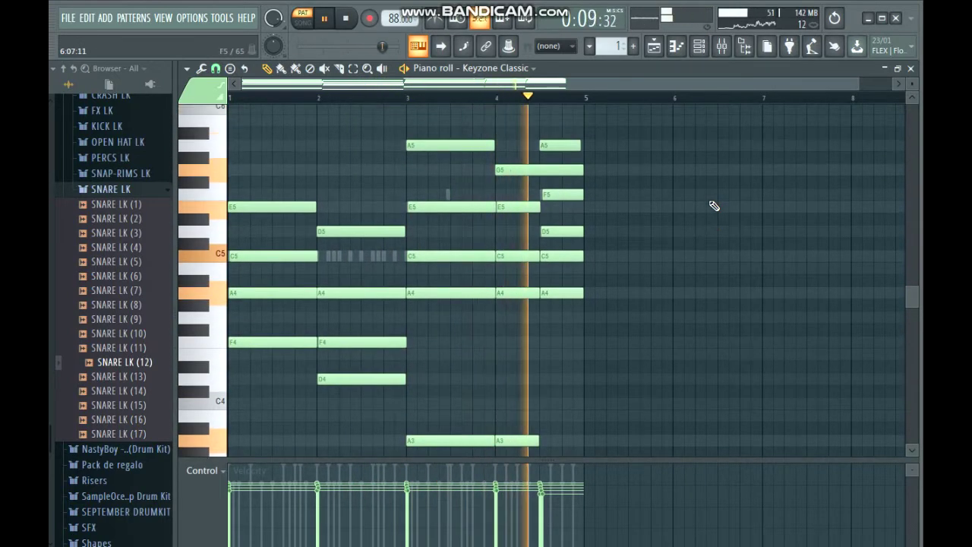
# - Add the BVSS LK (4) sample from the BASS LK folder as a new channel and route it to mixer insert 6
pyautogui.click(706, 52)
pyautogui.press('space')
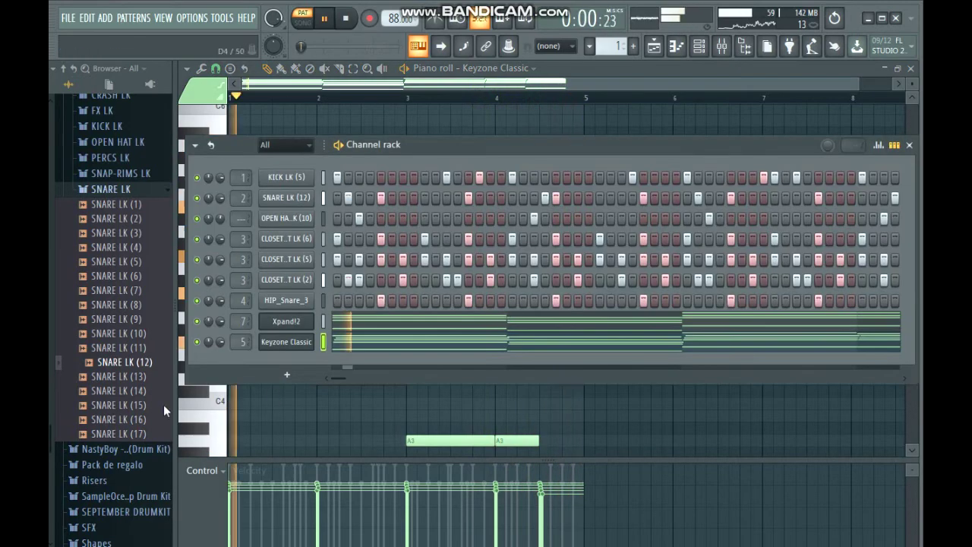
pyautogui.click(114, 190)
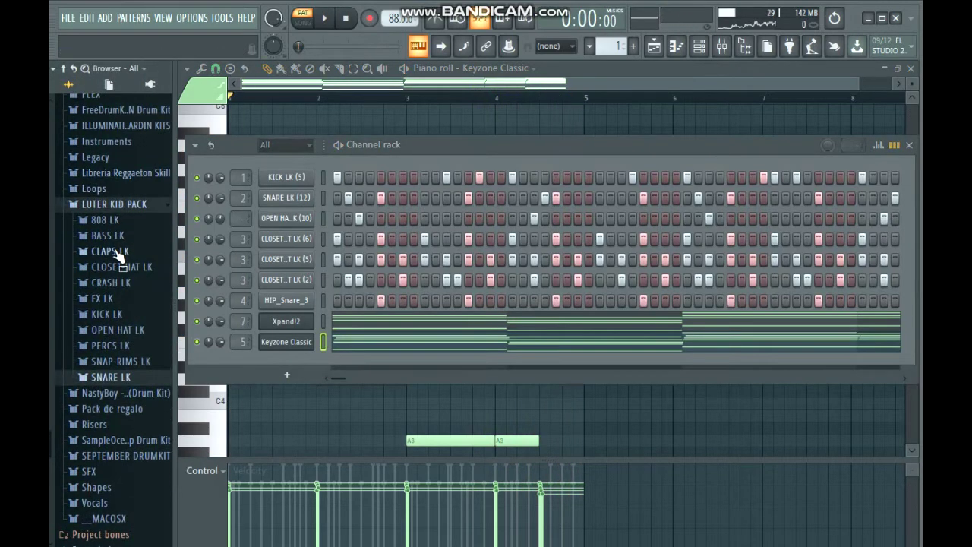
pyautogui.click(119, 235)
pyautogui.click(119, 224)
pyautogui.click(119, 213)
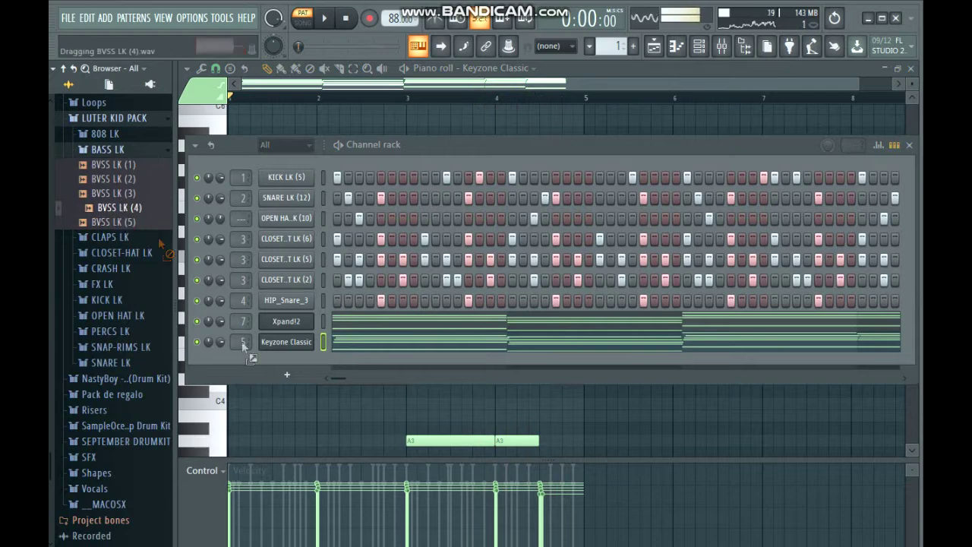
pyautogui.moveTo(254, 362); pyautogui.dragTo(237, 365)
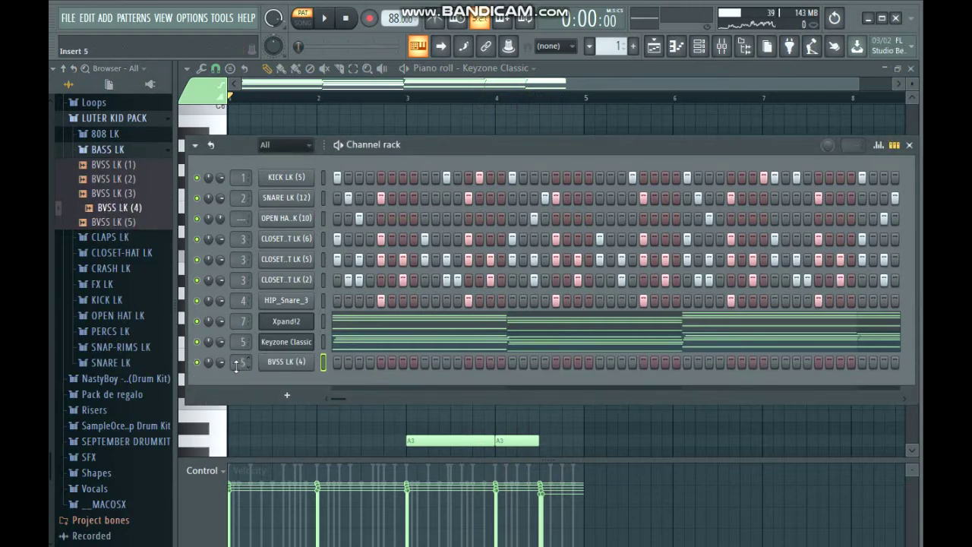
# - In the BVSS LK (4) piano roll, place F3 in bar 1, D3 in bar 2, A3 in bar 3 and F3 halfway through bar 4
pyautogui.rightClick(281, 364)
pyautogui.click(343, 352)
pyautogui.click(243, 304)
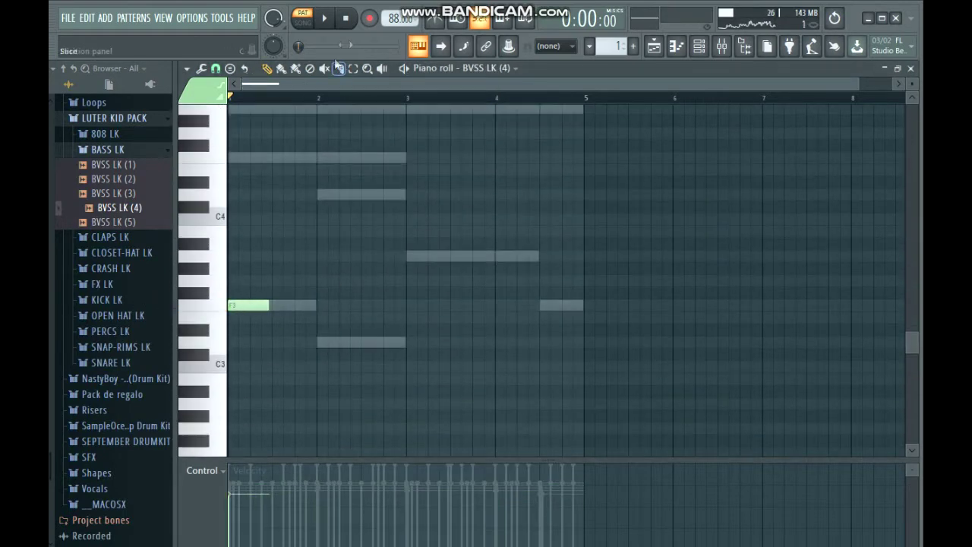
pyautogui.click(319, 343)
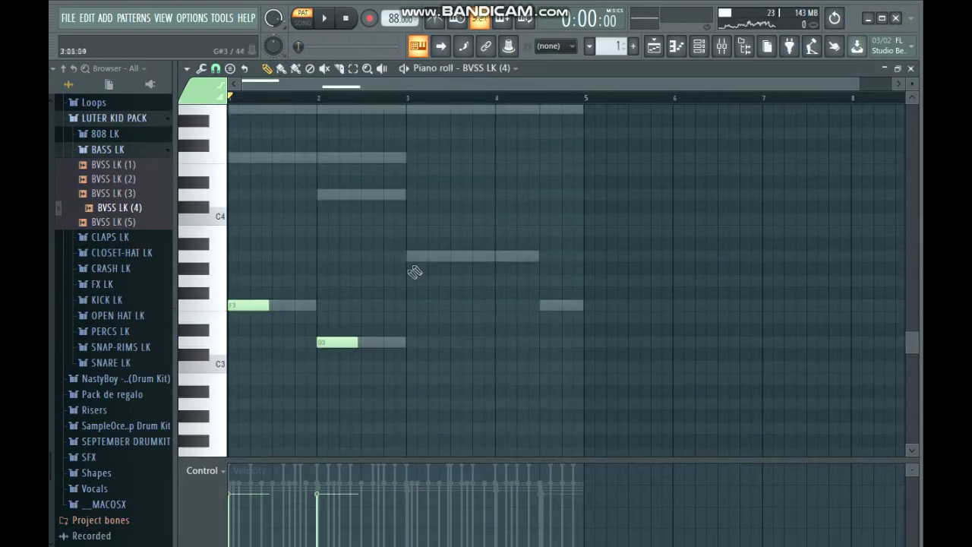
pyautogui.click(408, 256)
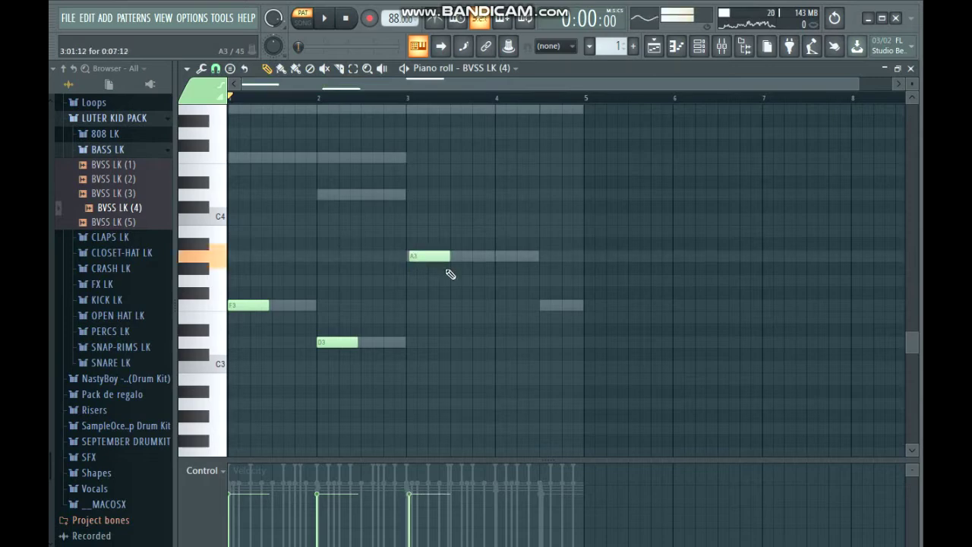
pyautogui.scroll(3, 441, 275)
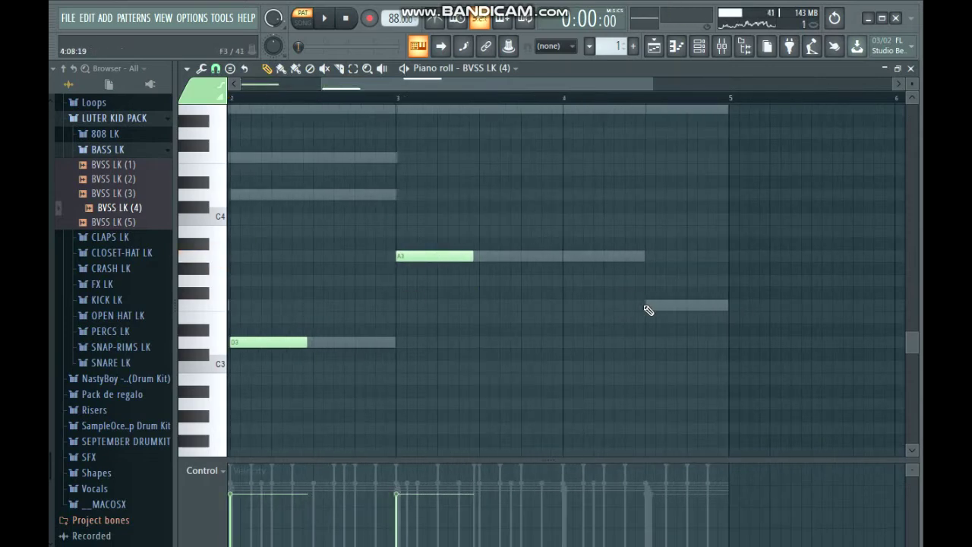
pyautogui.scroll(-3, 648, 305)
# - Transpose all four bass notes up two octaves and a semitone, so the first sits at F#5, and play the pattern
pyautogui.hotkey('ctrl', 'Up')
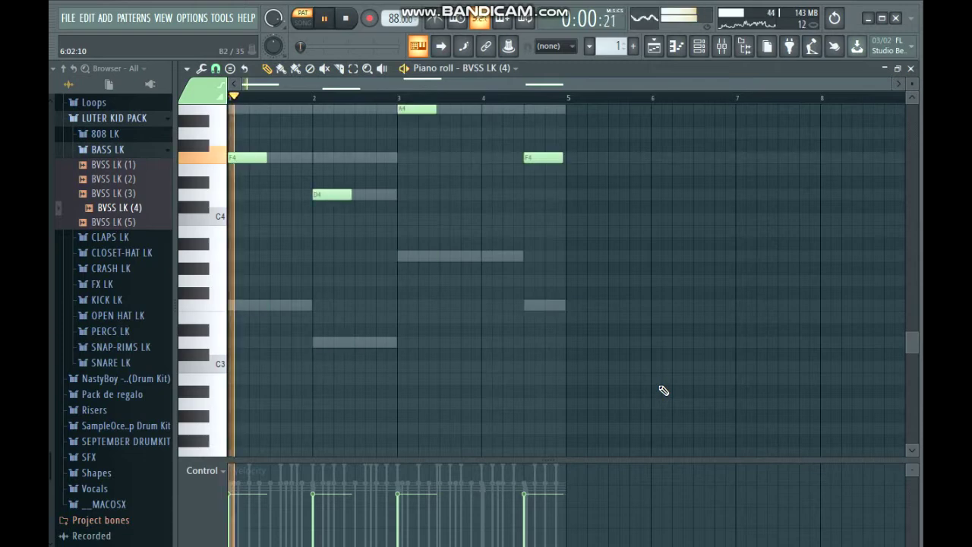
pyautogui.hotkey('ctrl', 'Up')
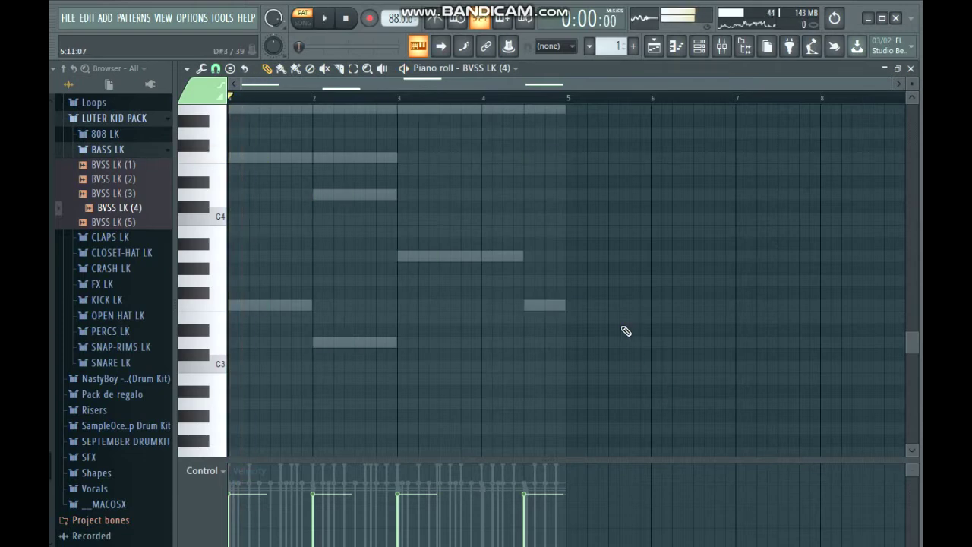
pyautogui.press('space')
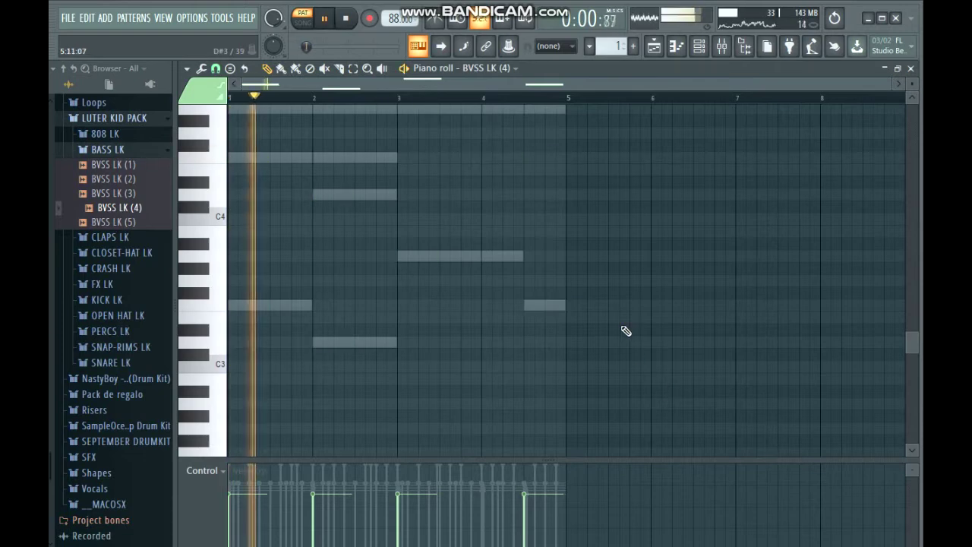
pyautogui.scroll(4, 375, 119)
pyautogui.click(342, 26)
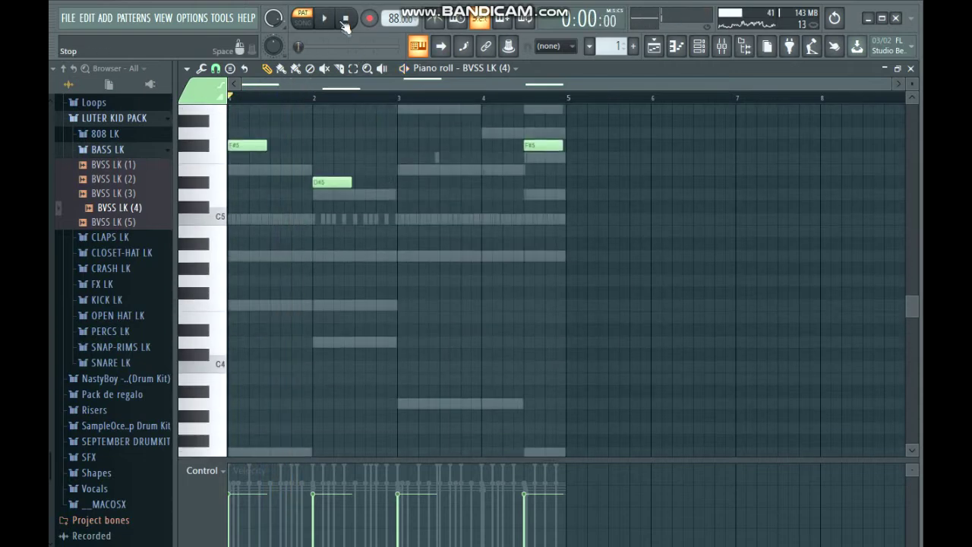
pyautogui.scroll(2, 440, 412)
pyautogui.press('space')
pyautogui.keyDown('ctrl'); pyautogui.scroll(3, 278, 380); pyautogui.keyUp('ctrl')
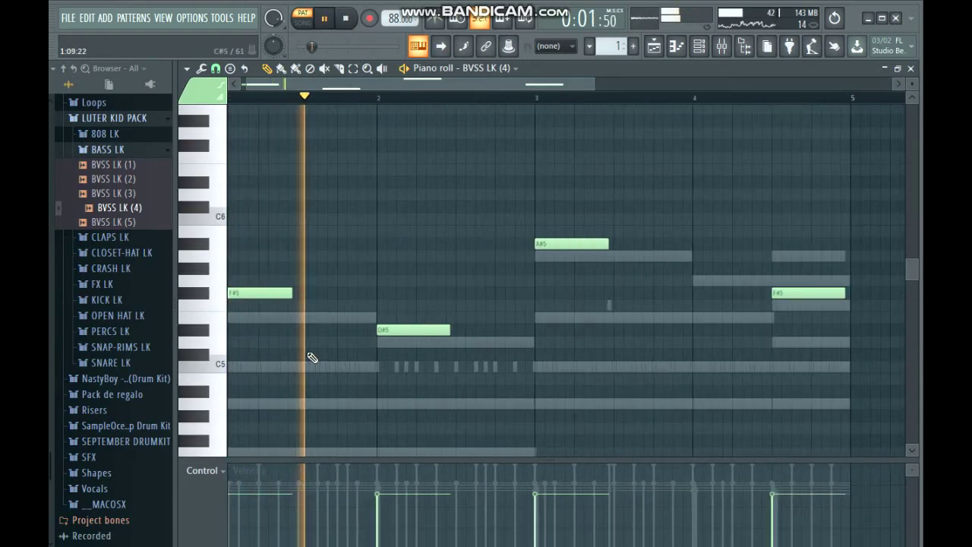
pyautogui.keyDown('ctrl'); pyautogui.scroll(4, 419, 332); pyautogui.keyUp('ctrl')
pyautogui.keyDown('ctrl'); pyautogui.scroll(-4, 425, 228); pyautogui.keyUp('ctrl')
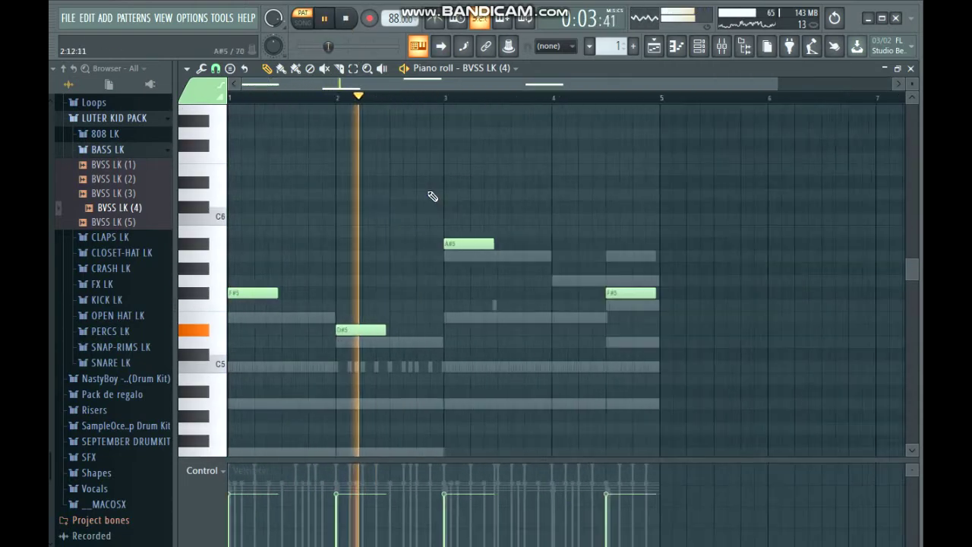
pyautogui.press('space')
# - Turn down the Insert 6 mixer fader for the bass while the beat plays, and return to the channel rack
pyautogui.scroll(2, 418, 85)
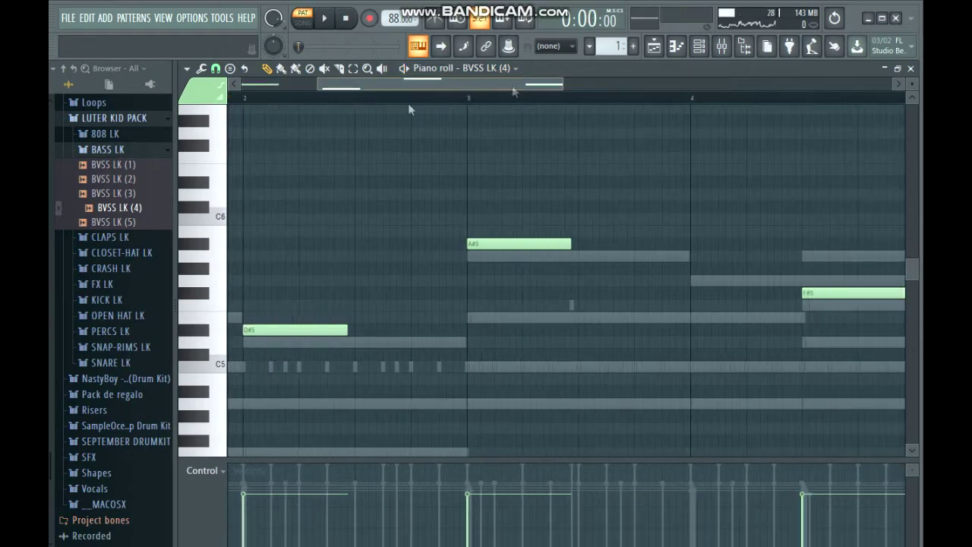
pyautogui.hscroll(2, 766, 85)
pyautogui.press('F9')
pyautogui.press('space')
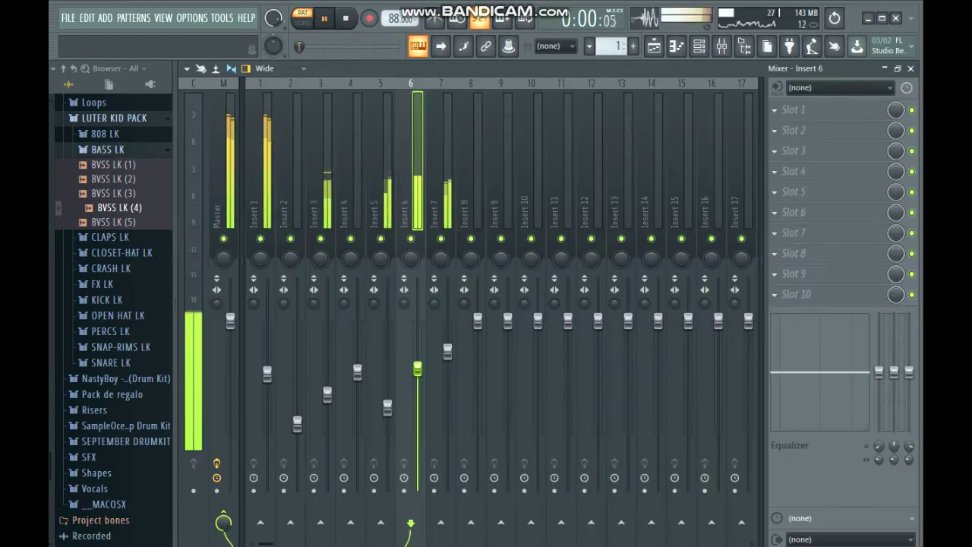
pyautogui.press('F6')
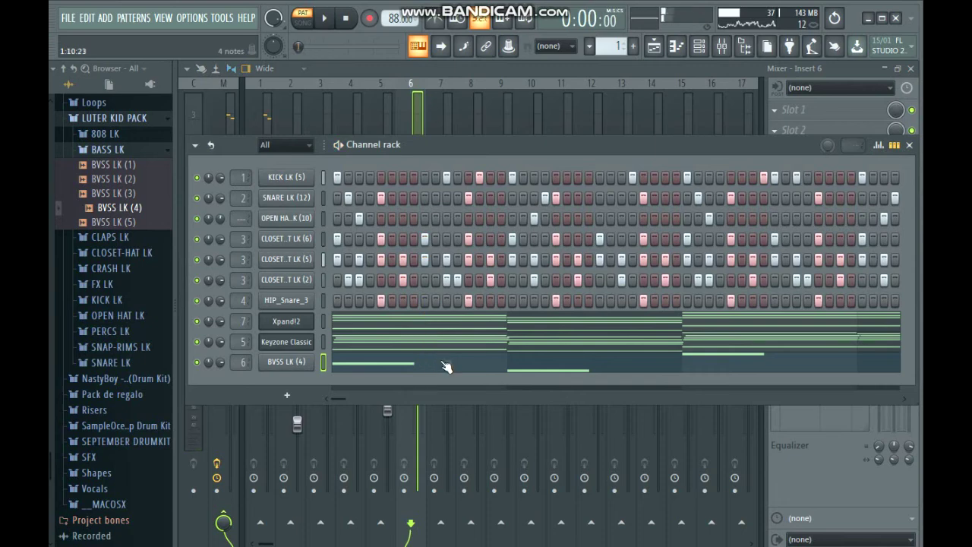
# - Move the bar 1 F#5 bass note to start on step 3, shorten it, and set the piano roll snap to Step
pyautogui.click(374, 368)
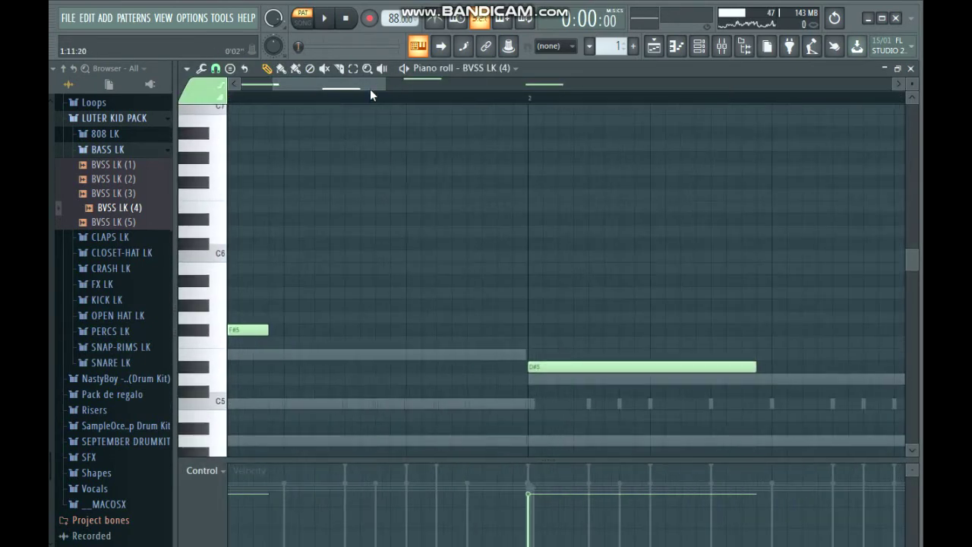
pyautogui.moveTo(352, 328); pyautogui.dragTo(411, 330)
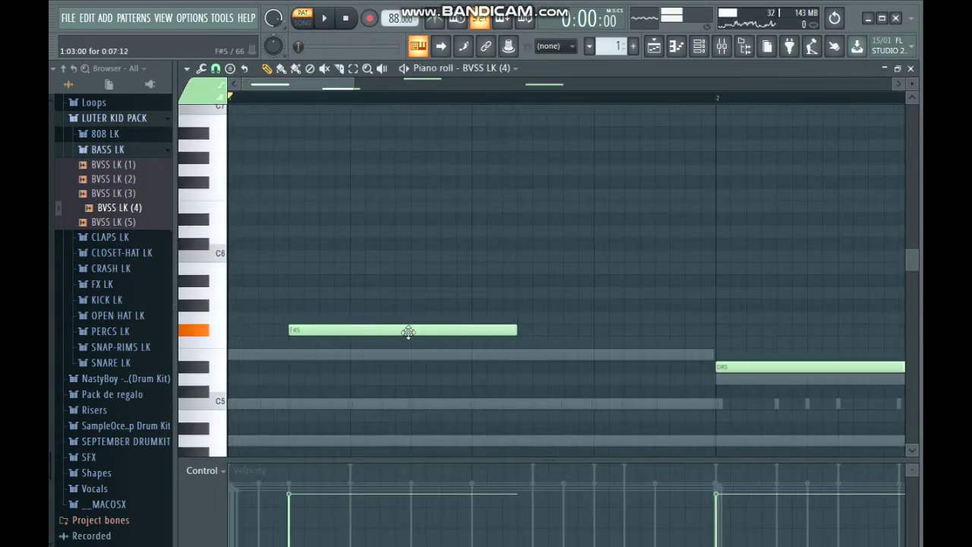
pyautogui.scroll(-2, 431, 360)
pyautogui.press('space')
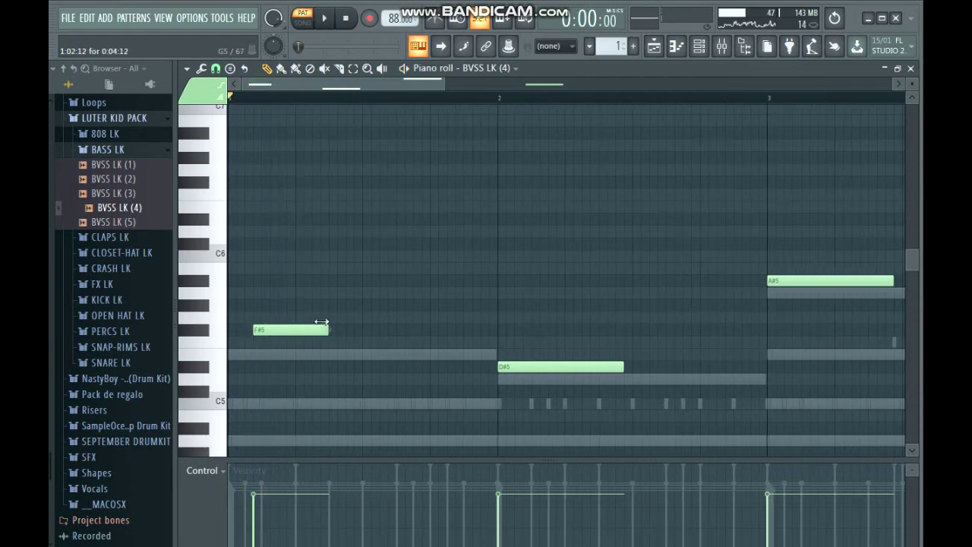
pyautogui.click(213, 70)
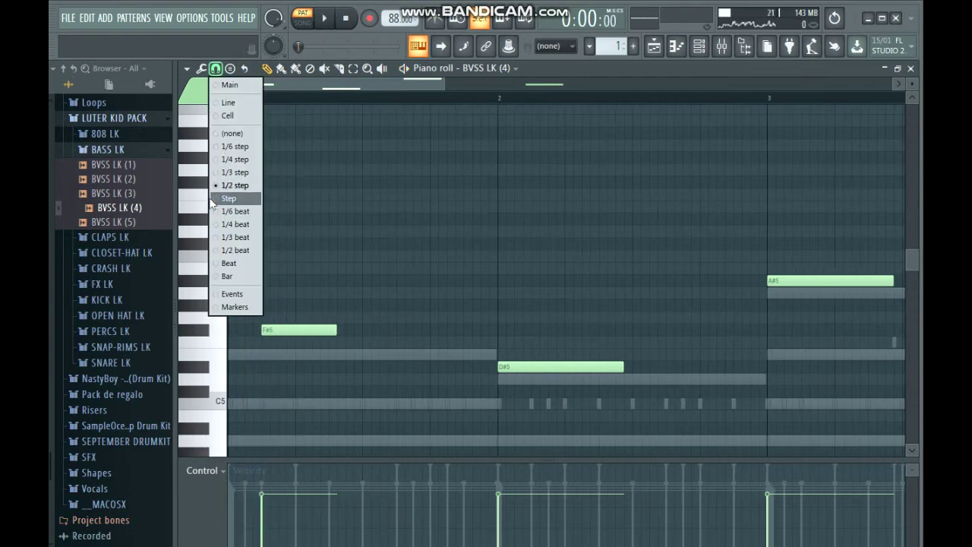
pyautogui.click(220, 199)
pyautogui.press('space')
pyautogui.scroll(-2, 319, 296)
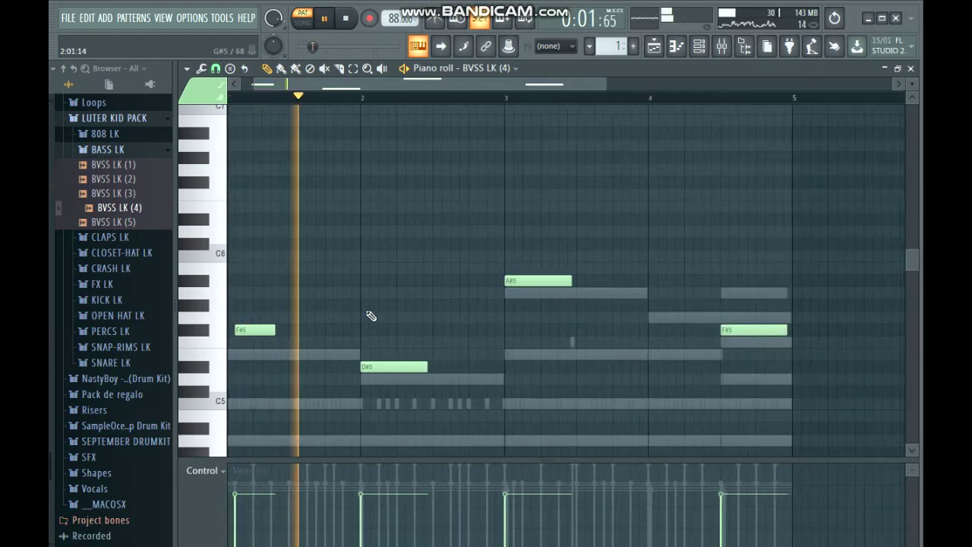
# - Replace the D#5 at the start of bar 2 with a shorter D#5 starting on step 11, and play the pattern
pyautogui.scroll(-3, 395, 313)
pyautogui.scroll(3, 402, 376)
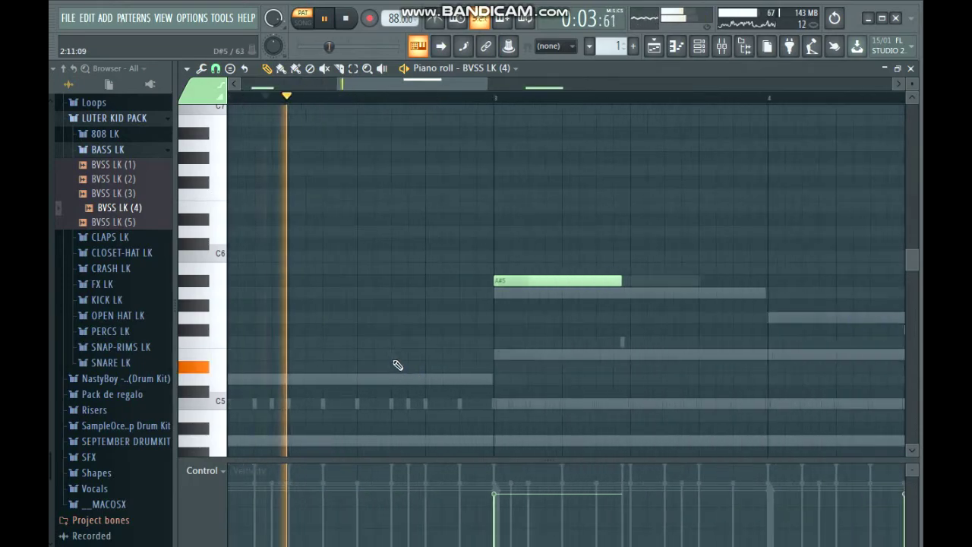
pyautogui.click(397, 341)
pyautogui.press('space')
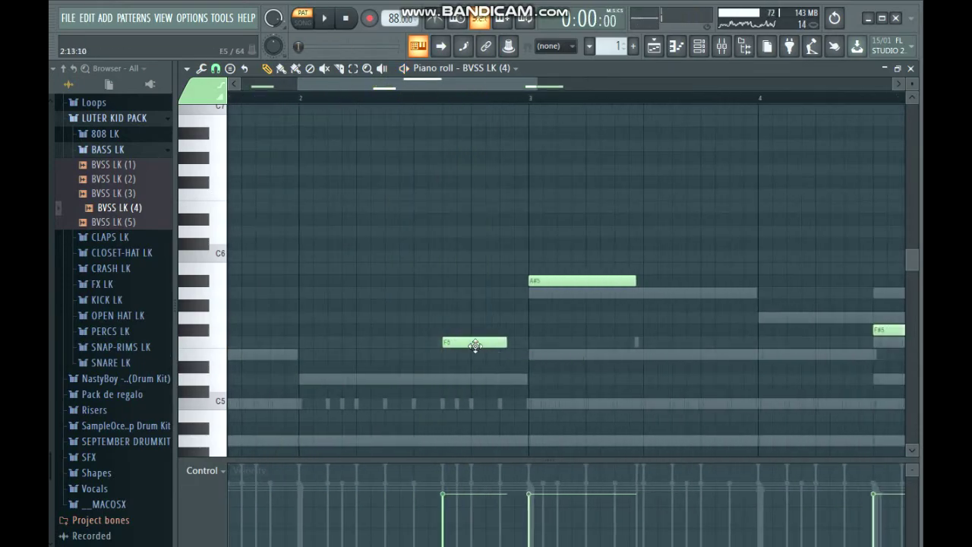
pyautogui.scroll(-2, 474, 349)
pyautogui.moveTo(467, 346); pyautogui.dragTo(471, 380)
pyautogui.scroll(-2, 486, 368)
pyautogui.press('space')
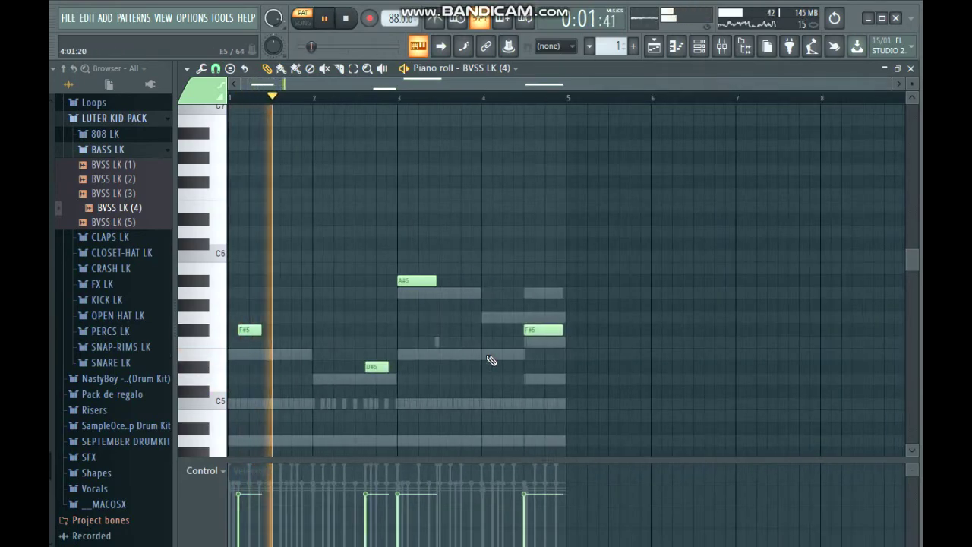
# - Replace the long F#5 in bar 4 with a short F#5 on step 13 and a short G#5 on step 15
pyautogui.scroll(2, 363, 357)
pyautogui.scroll(-3, 489, 370)
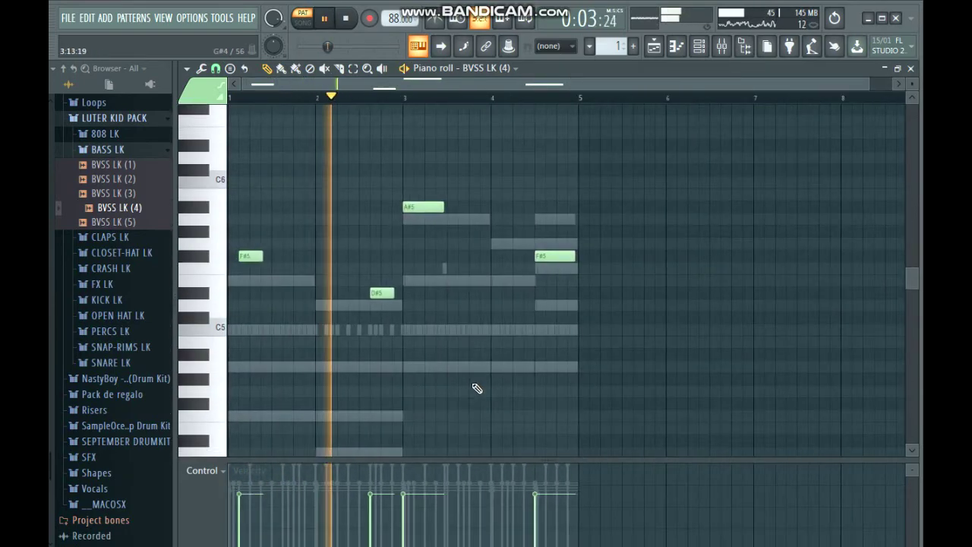
pyautogui.scroll(3, 489, 369)
pyautogui.scroll(2, 457, 372)
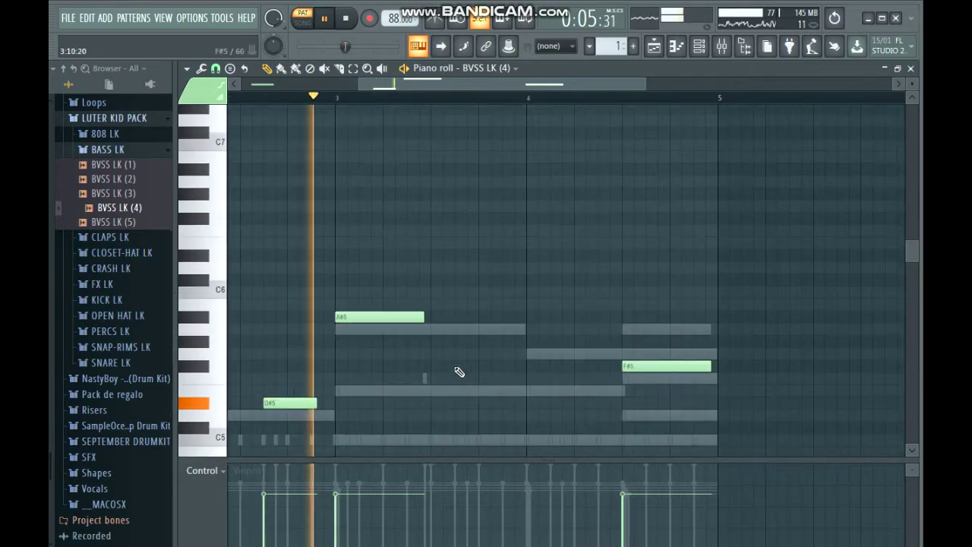
pyautogui.scroll(3, 466, 357)
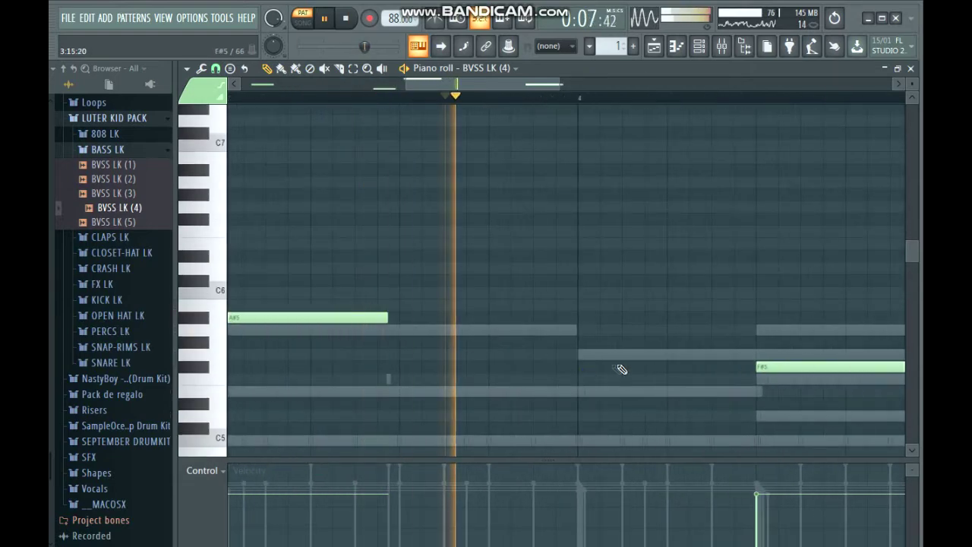
pyautogui.scroll(-3, 620, 369)
pyautogui.scroll(2, 681, 359)
pyautogui.rightClick(627, 366)
pyautogui.click(630, 354)
pyautogui.press('space')
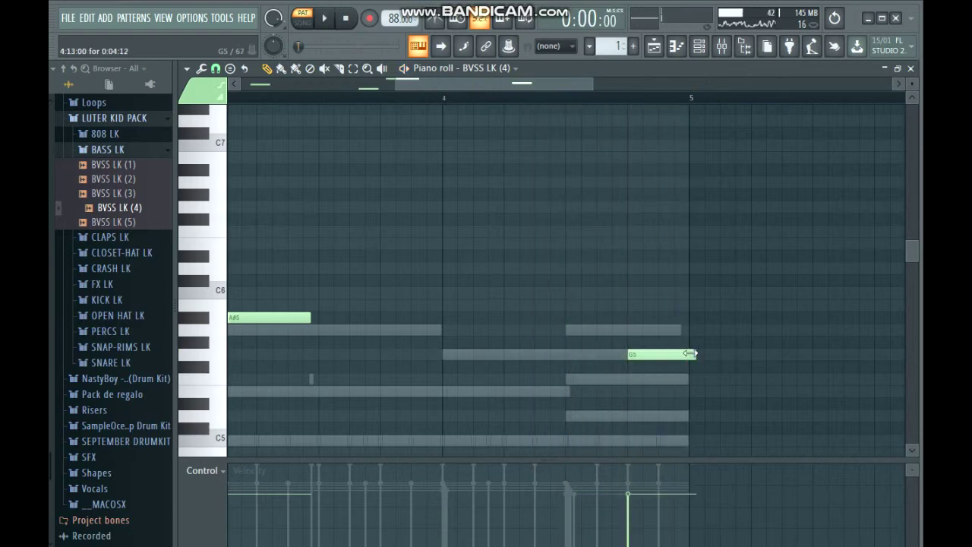
pyautogui.moveTo(639, 374); pyautogui.dragTo(638, 378)
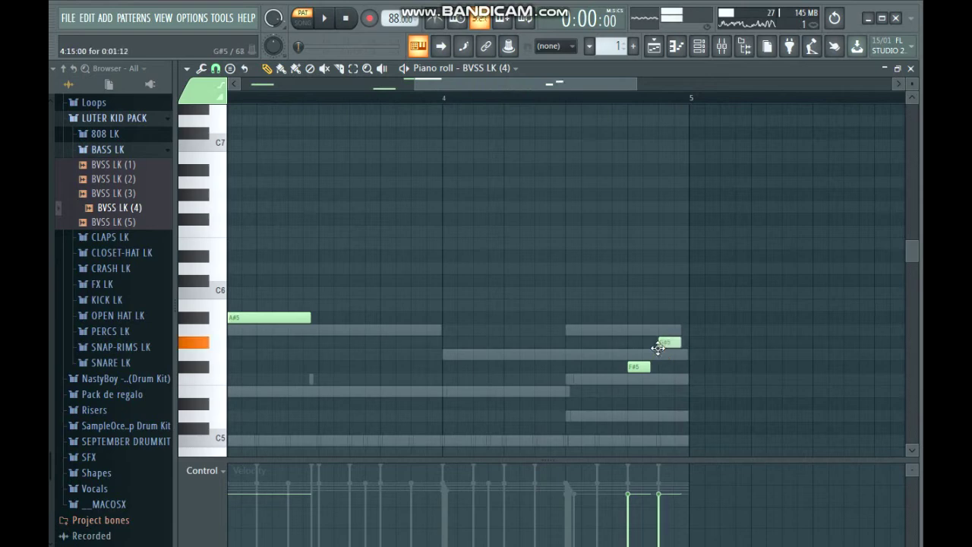
pyautogui.scroll(-3, 669, 343)
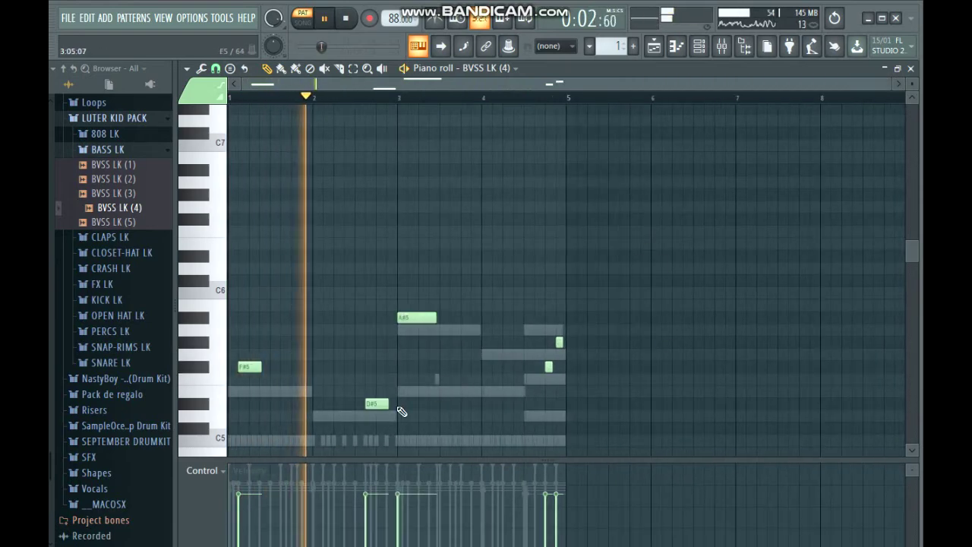
# - Set the Insert 6 bass fader to 72% (-6.8 dB) and return to the BVSS LK (4) piano roll
pyautogui.click(721, 47)
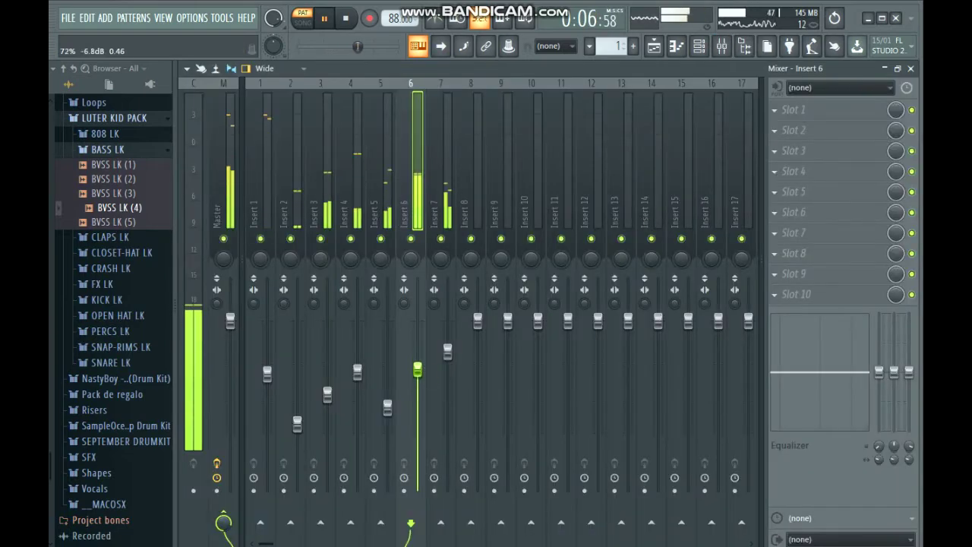
pyautogui.click(698, 47)
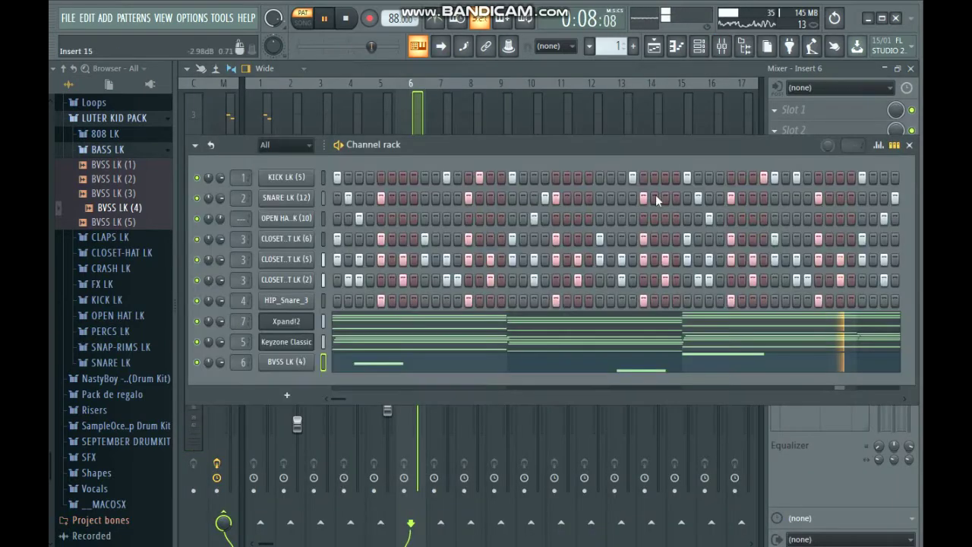
pyautogui.click(528, 369)
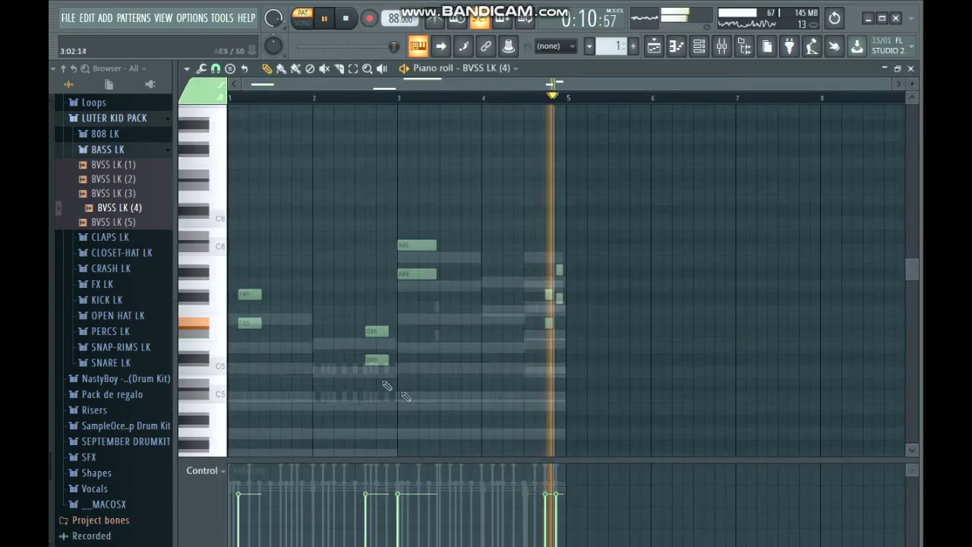
# - Add a short A#5 bass note on step 3 of bar 4 and play the pattern
pyautogui.scroll(4, 683, 303)
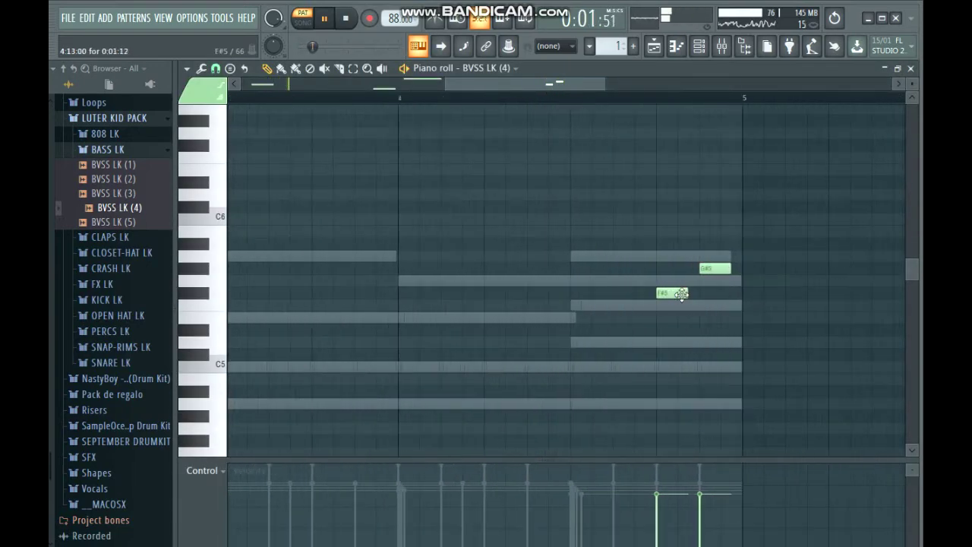
pyautogui.scroll(4, 697, 294)
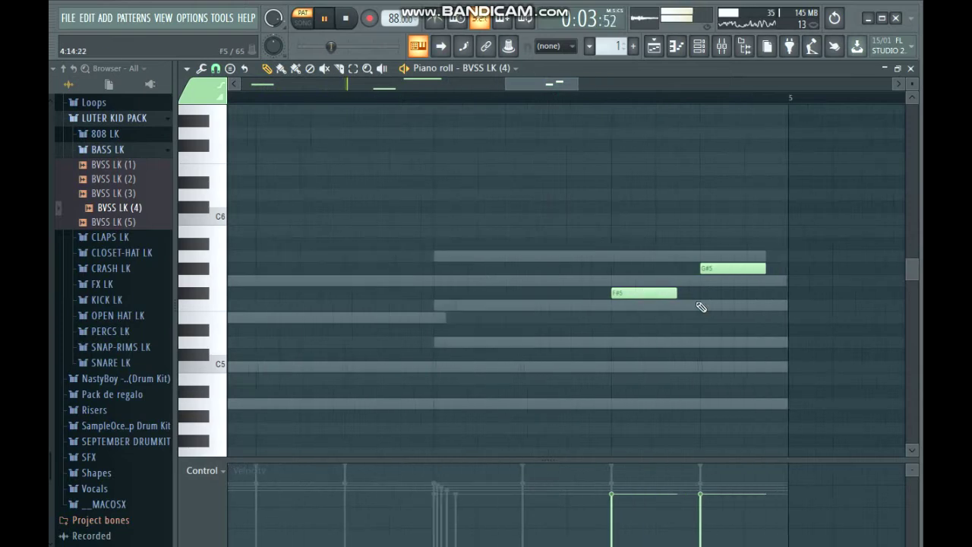
pyautogui.scroll(-8, 530, 275)
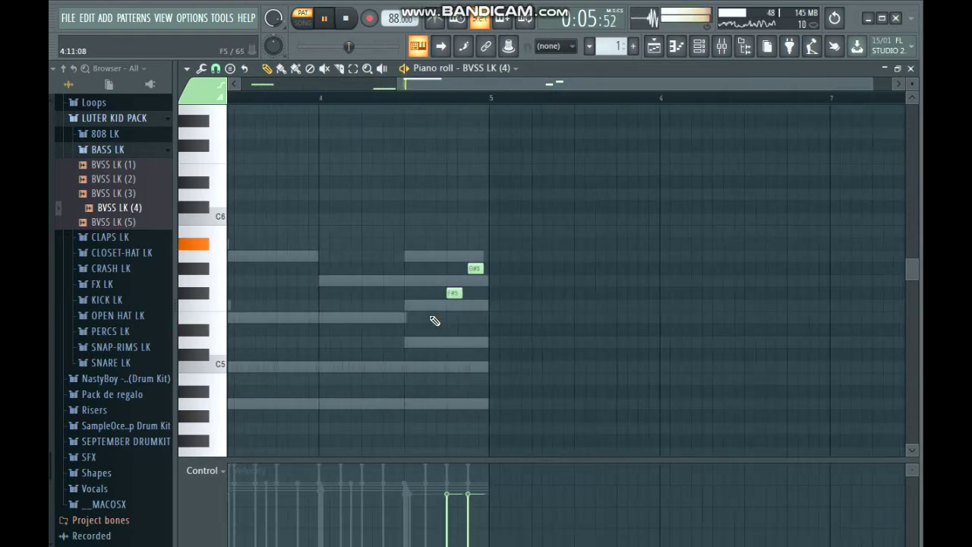
pyautogui.scroll(-2, 427, 341)
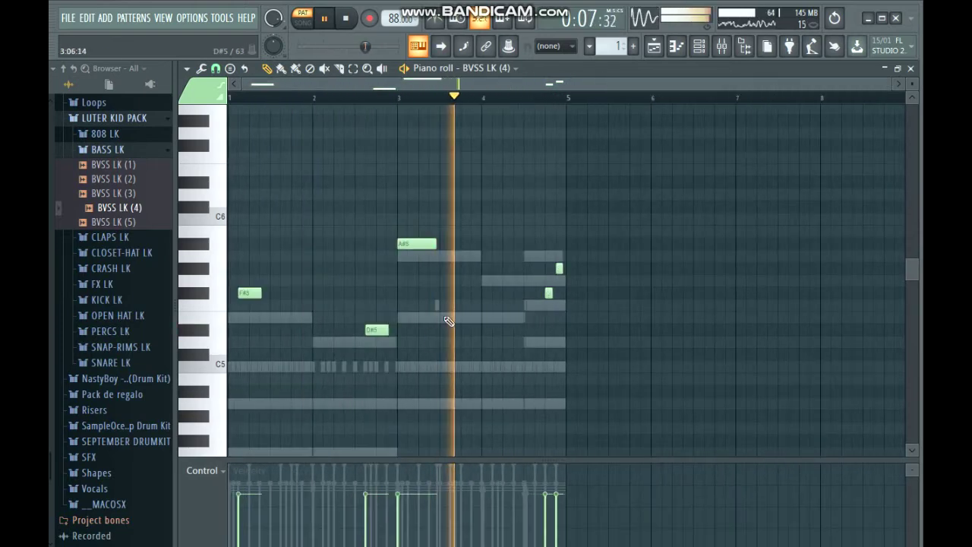
pyautogui.scroll(3, 503, 262)
pyautogui.click(518, 247)
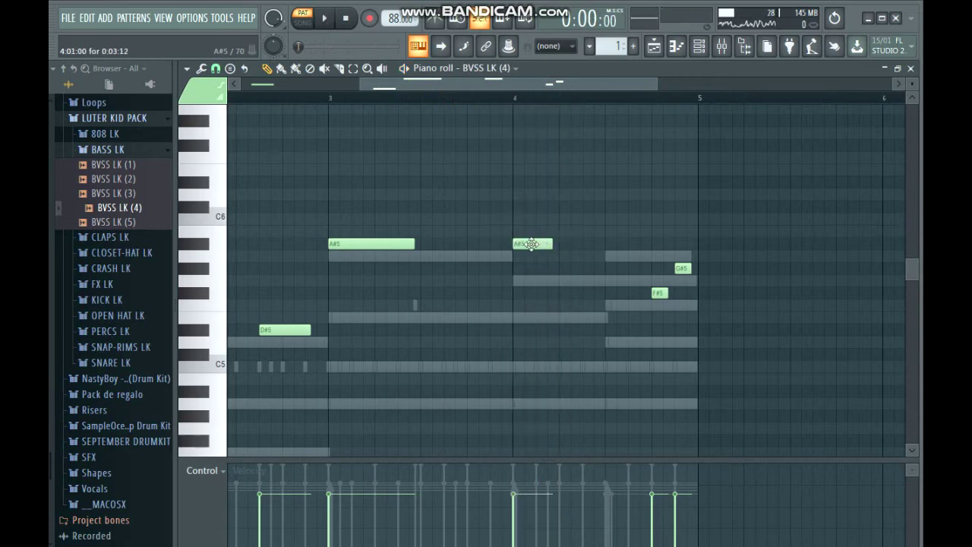
pyautogui.press('space')
# - Add a short D#5 at the start of bar 2 and raise the velocity of all bass notes to 100%
pyautogui.scroll(3, 385, 342)
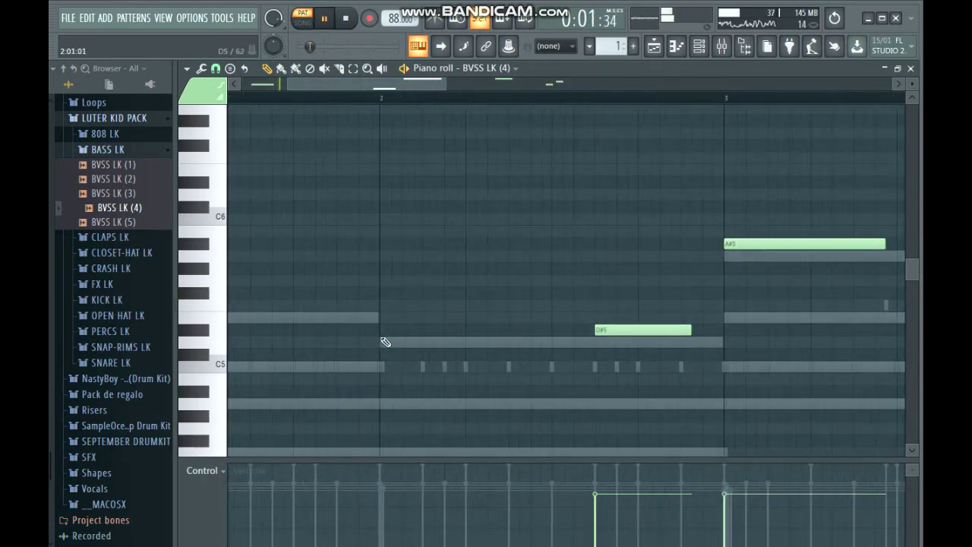
pyautogui.scroll(-3, 410, 349)
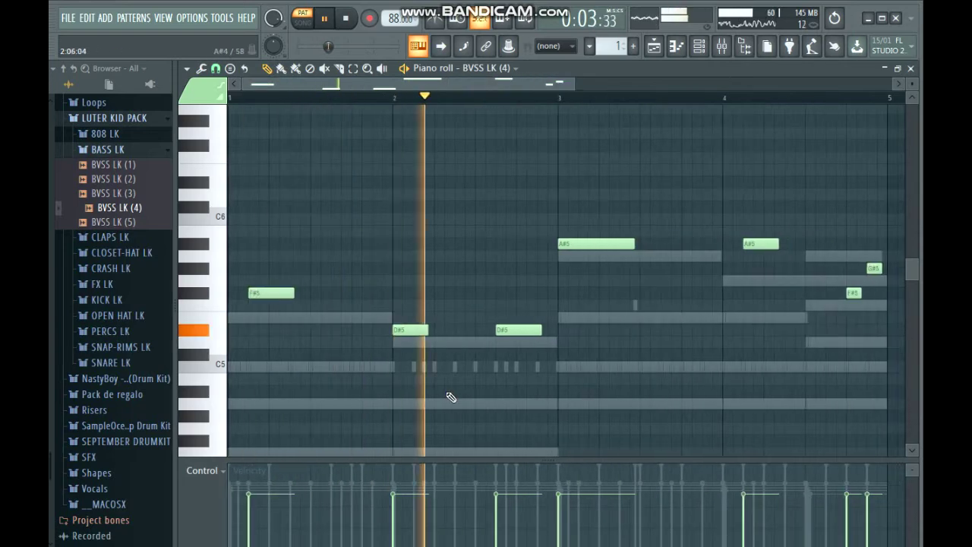
pyautogui.scroll(-2, 460, 407)
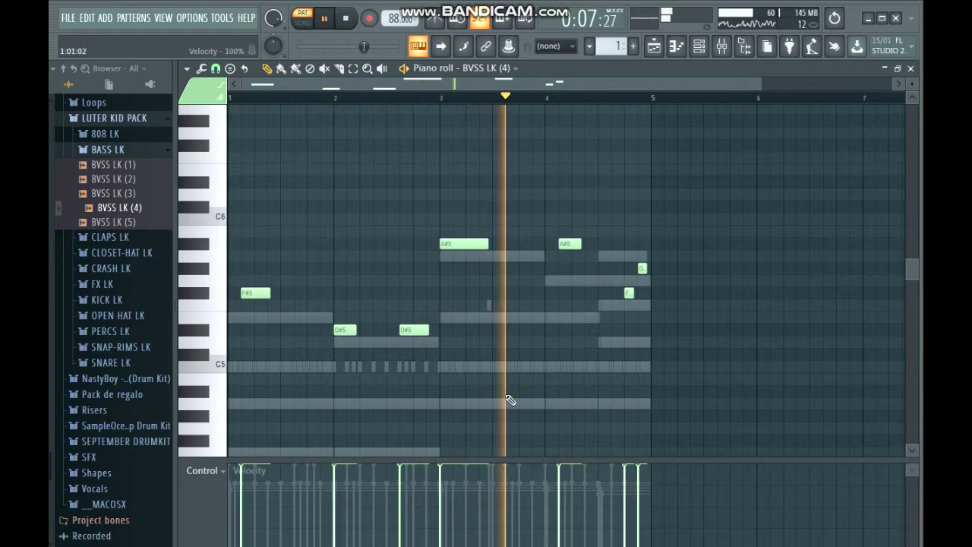
# - Lower the Insert 6 bass fader to 61% (-9.5 dB) and return to the bass piano roll
pyautogui.click(721, 45)
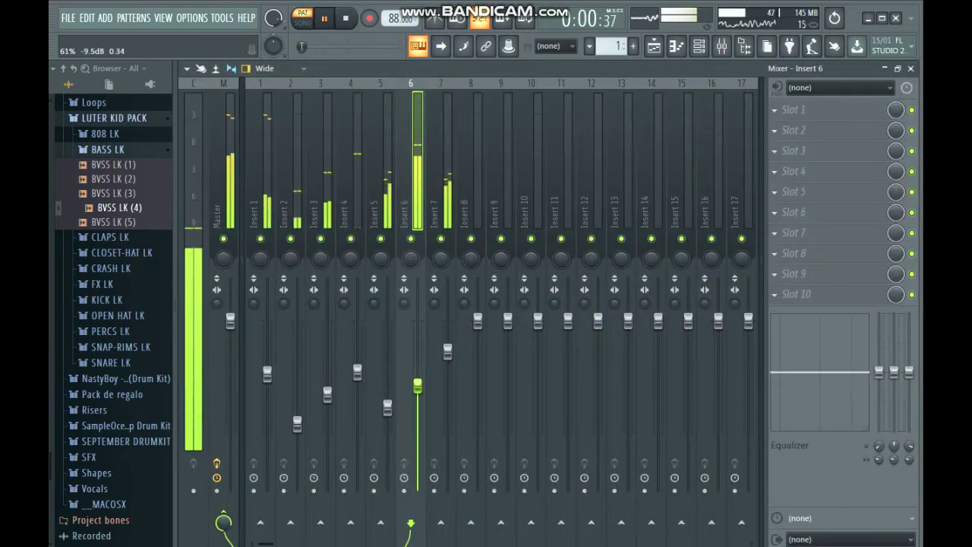
pyautogui.click(653, 47)
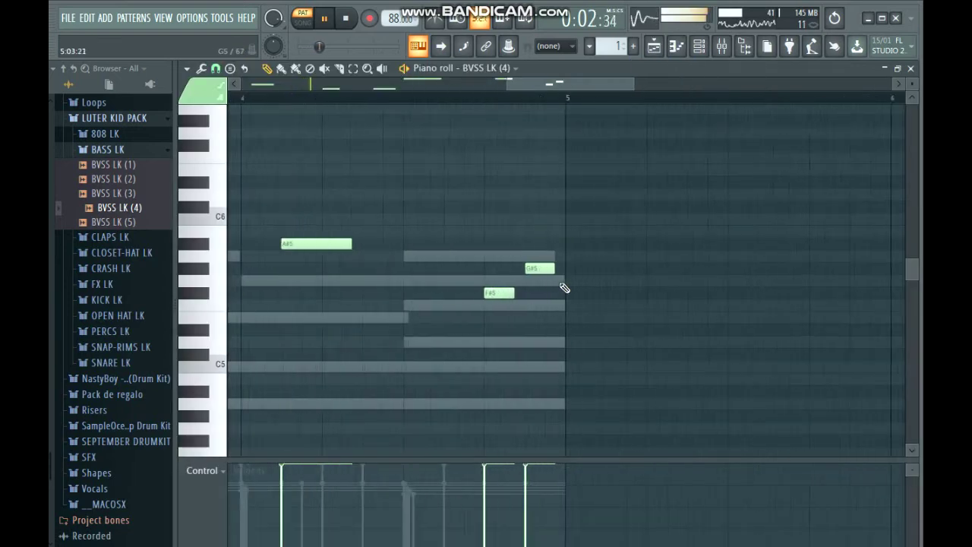
# - With snap set to none, lengthen the final F#5 and G#5 to close their gaps up to bar 5, and restore grid snapping
pyautogui.click(215, 70)
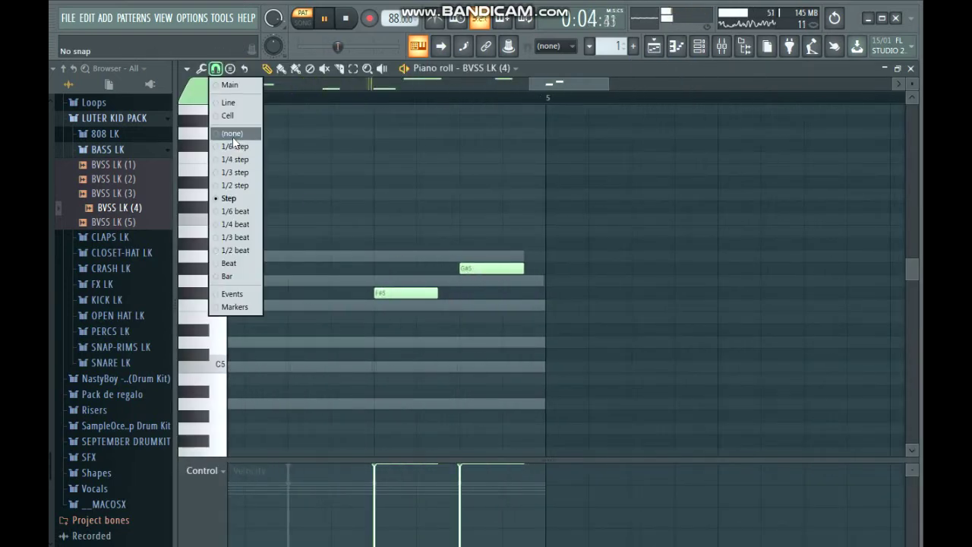
pyautogui.click(232, 134)
pyautogui.hotkey('ctrl', 'a')
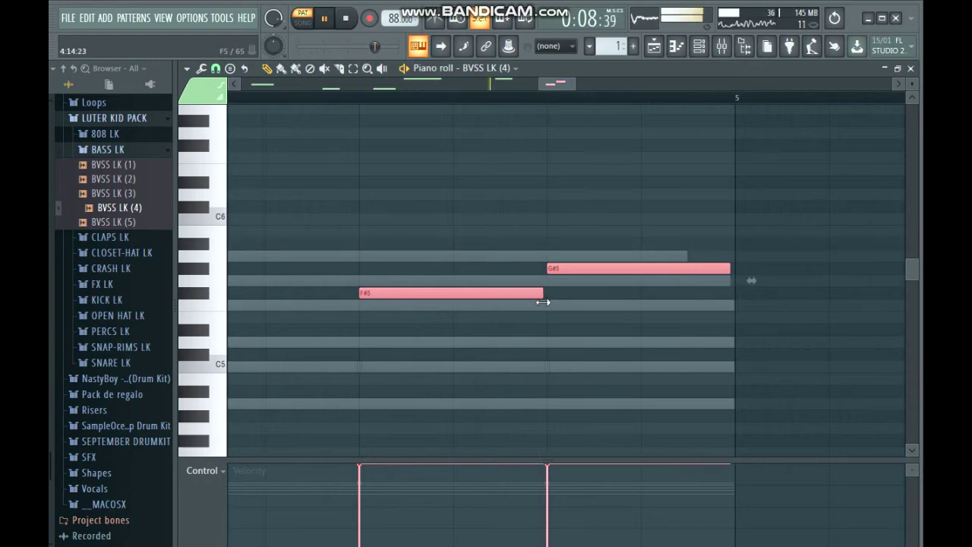
pyautogui.scroll(-8, 525, 347)
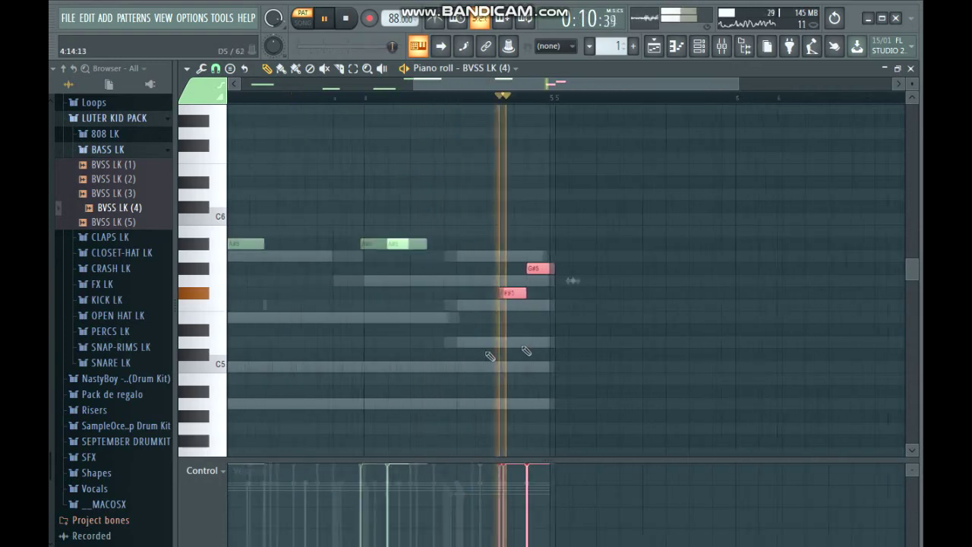
pyautogui.scroll(-3, 488, 356)
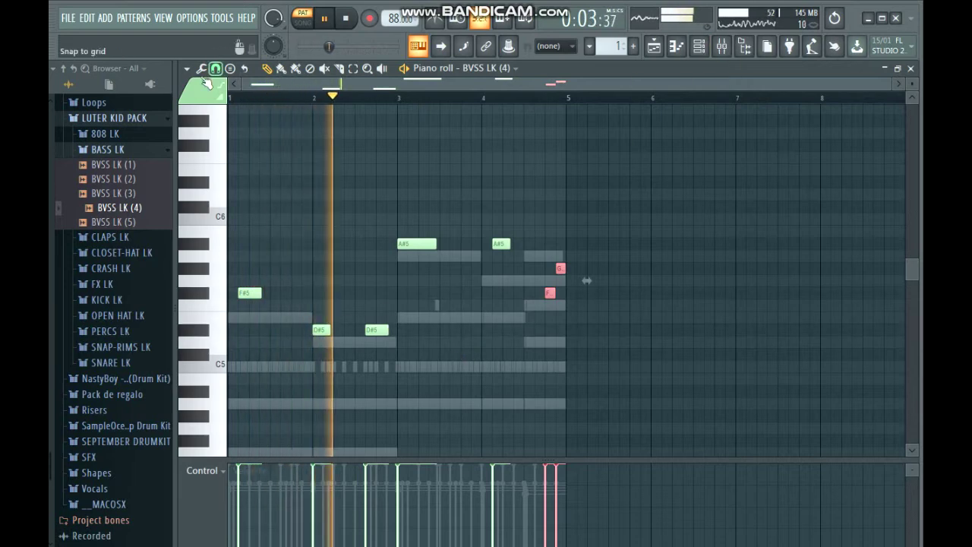
pyautogui.click(216, 69)
pyautogui.click(241, 193)
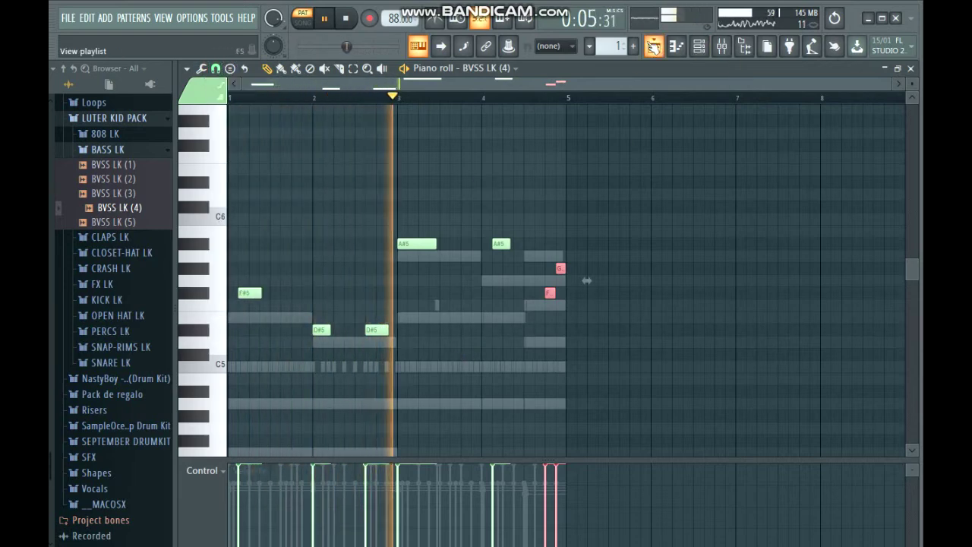
# - Split Pattern 1 by channel in the playlist, stop playback and show the channel rack
pyautogui.click(653, 47)
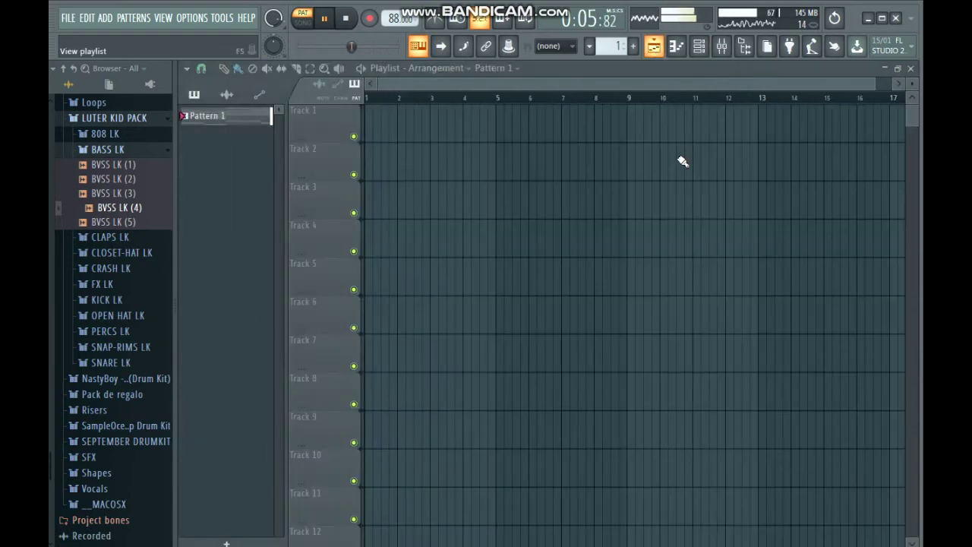
pyautogui.rightClick(244, 126)
pyautogui.click(281, 343)
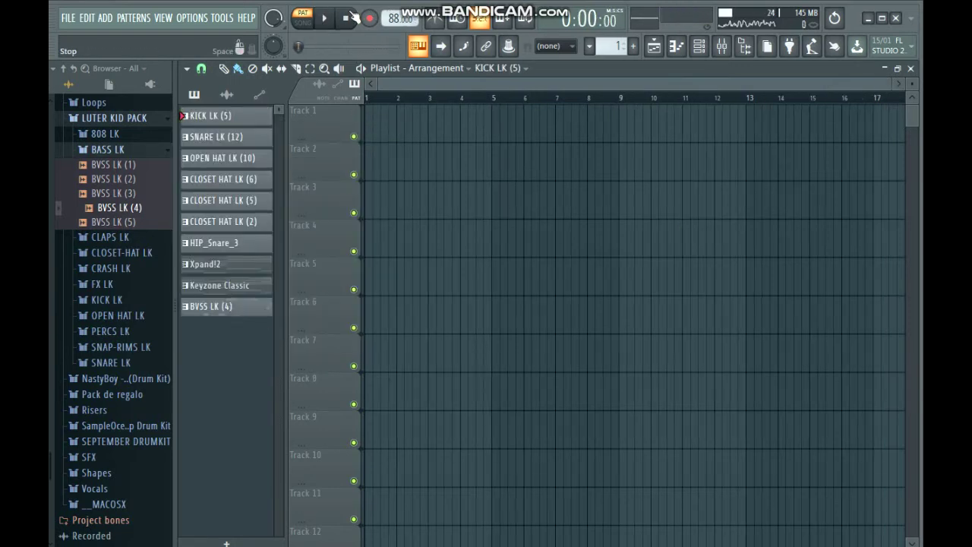
pyautogui.click(701, 48)
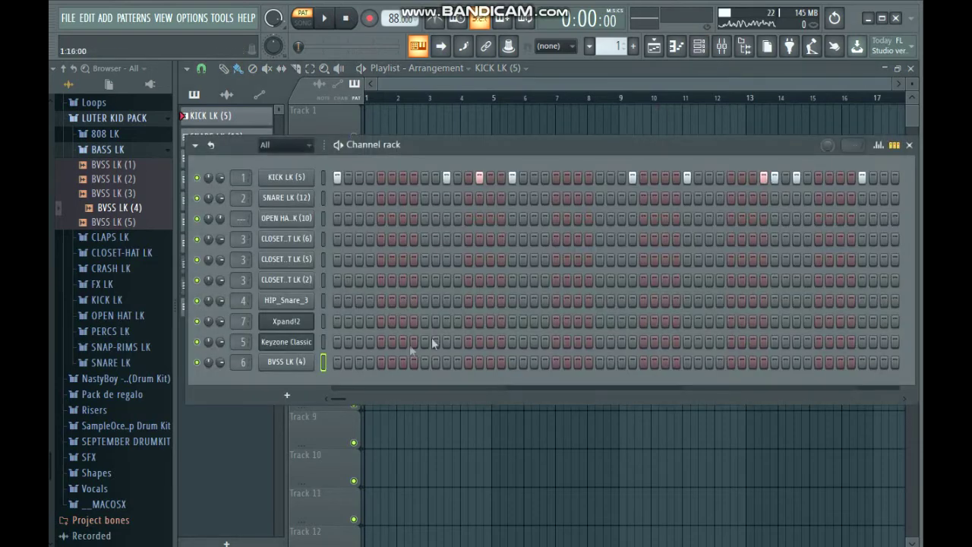
# - Hide the channel rack and open the Keyzone Classic pattern in the piano roll
pyautogui.press('F6')
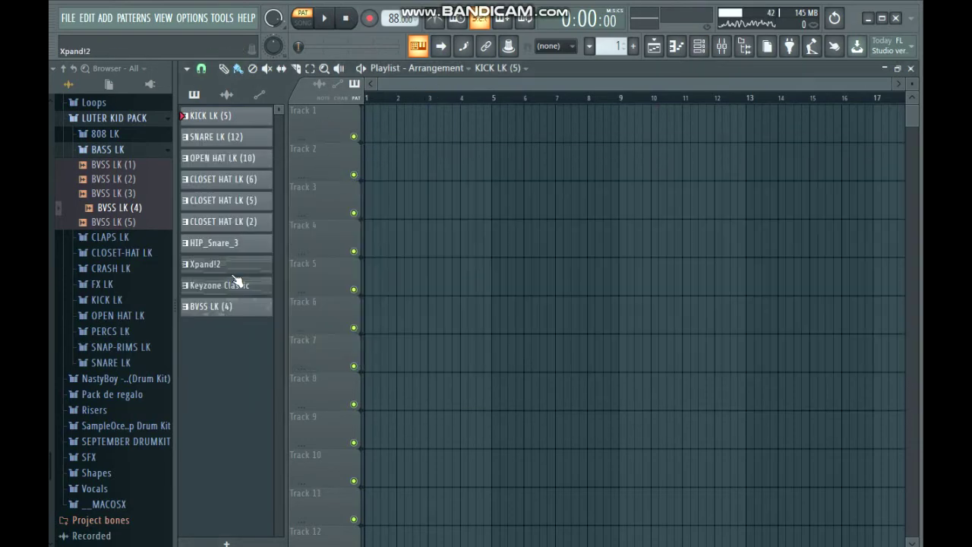
pyautogui.doubleClick(234, 294)
pyautogui.scroll(-3, 288, 314)
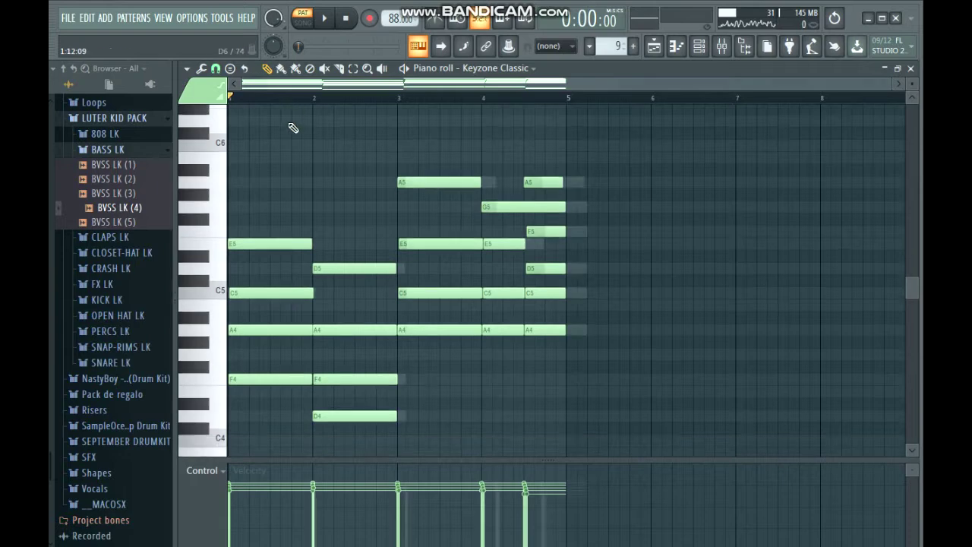
# - Add a one-bar A5 above the chords, starting at step 11 of bar 1, and audition it
pyautogui.scroll(3, 329, 86)
pyautogui.moveTo(328, 86); pyautogui.dragTo(296, 86)
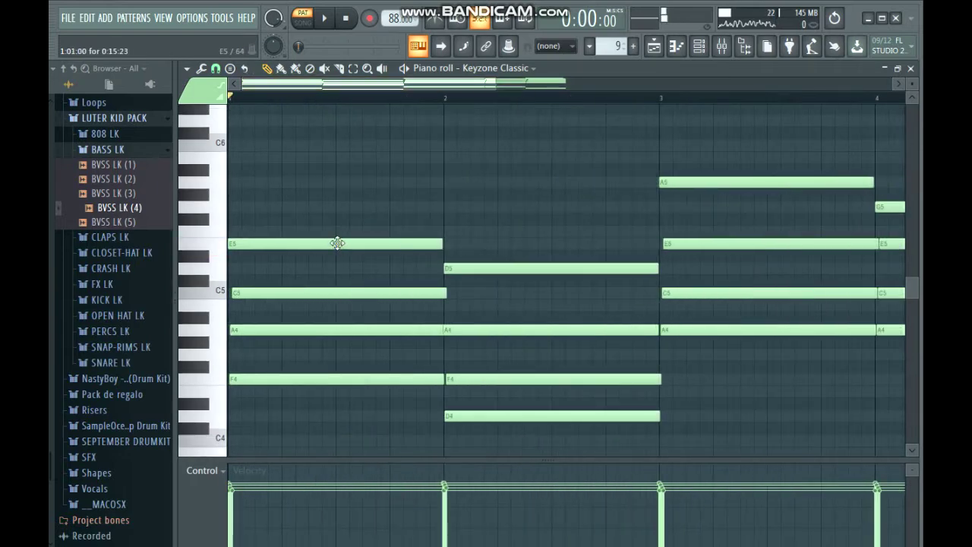
pyautogui.scroll(3, 337, 243)
pyautogui.scroll(-3, 297, 178)
pyautogui.click(300, 195)
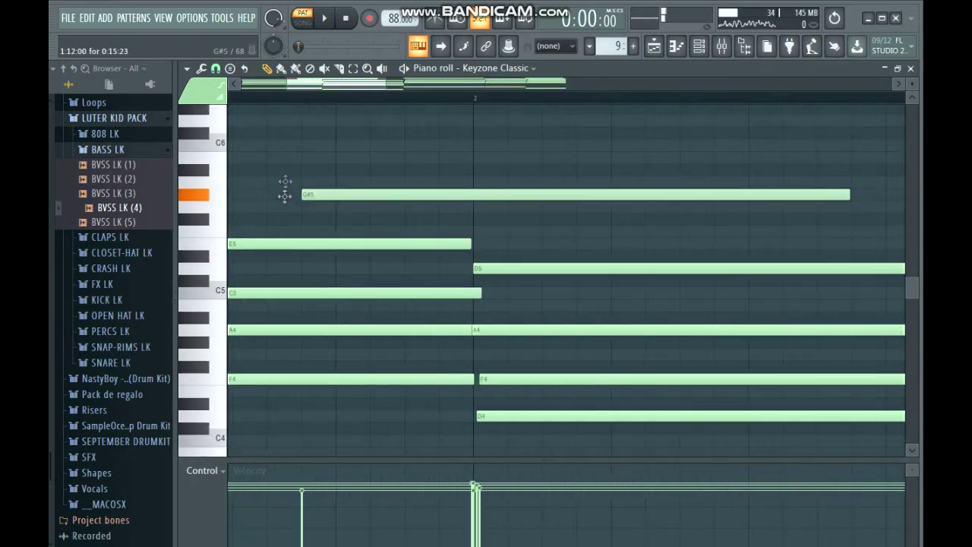
pyautogui.moveTo(284, 190); pyautogui.dragTo(289, 182)
pyautogui.scroll(-3, 336, 124)
pyautogui.press('space')
pyautogui.scroll(3, 359, 215)
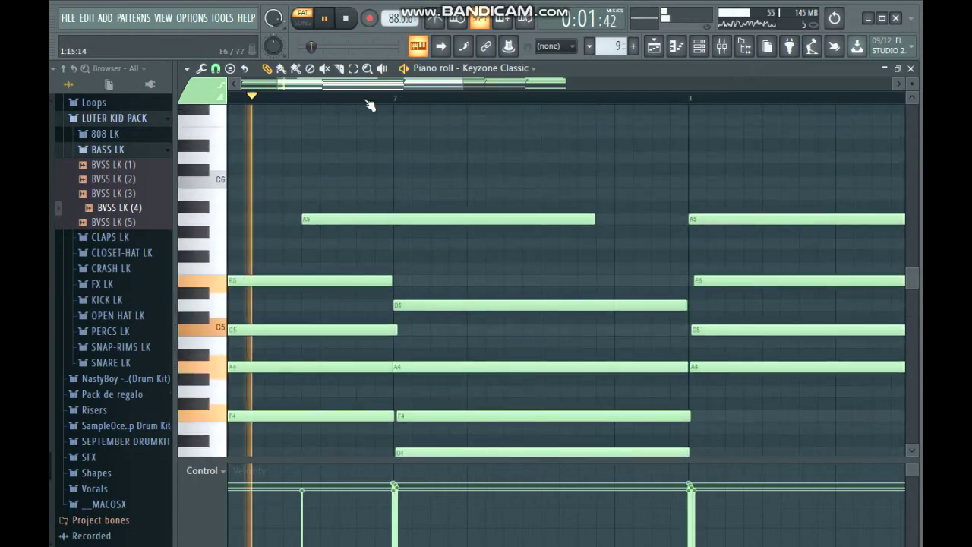
pyautogui.press('space')
# - Continue the melody with an F6 at step 13 and a D6 at step 15 of bar 1
pyautogui.scroll(-3, 354, 243)
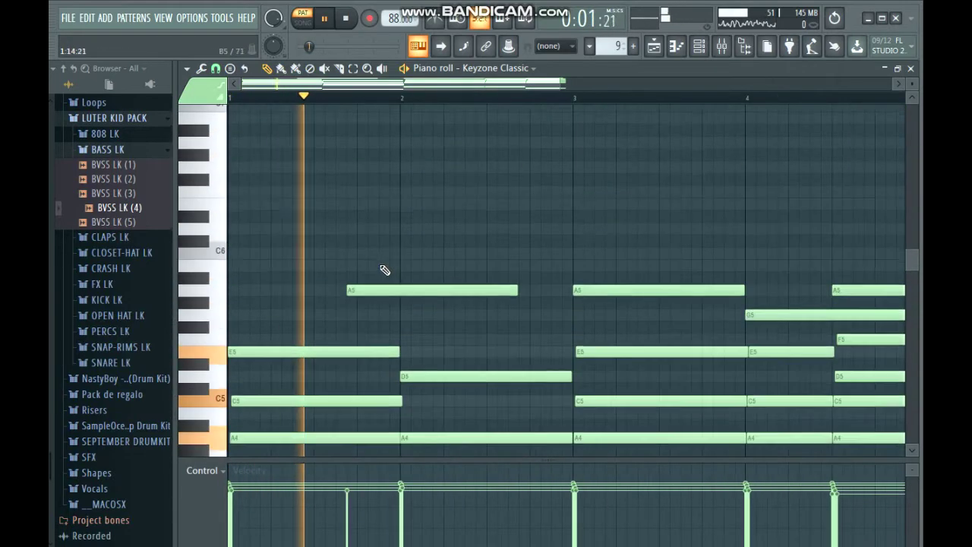
pyautogui.scroll(3, 384, 266)
pyautogui.scroll(3, 394, 271)
pyautogui.click(391, 232)
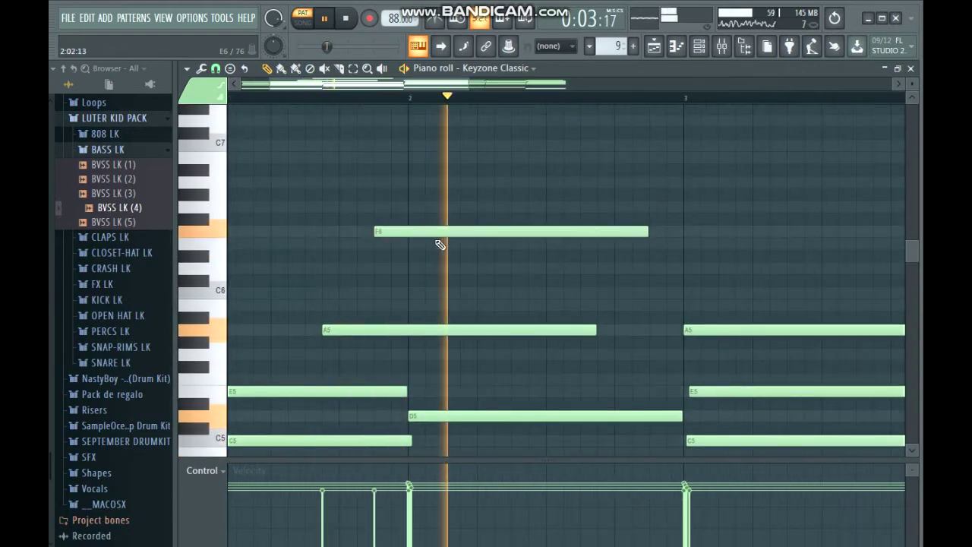
pyautogui.press('space')
pyautogui.scroll(-3, 397, 281)
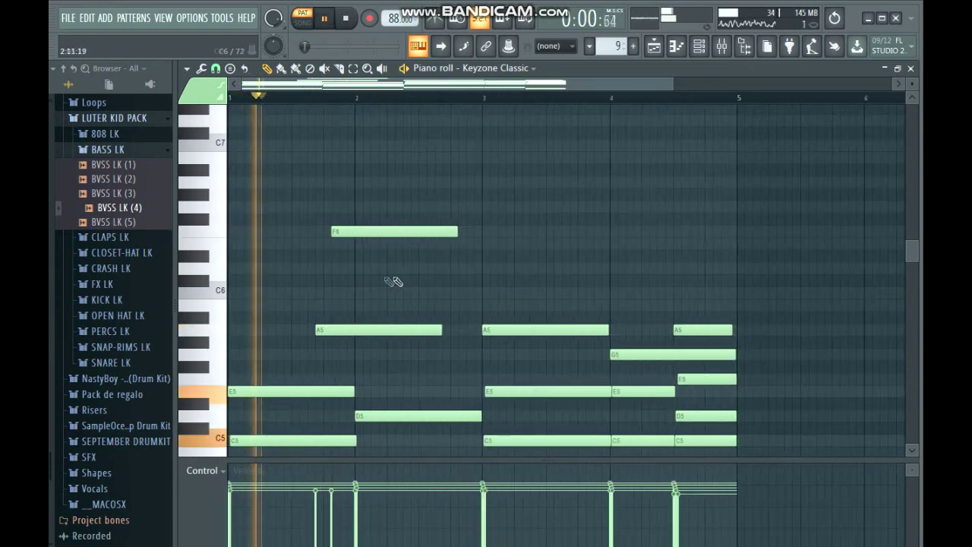
pyautogui.scroll(4, 354, 282)
pyautogui.click(320, 267)
pyautogui.scroll(-2, 439, 318)
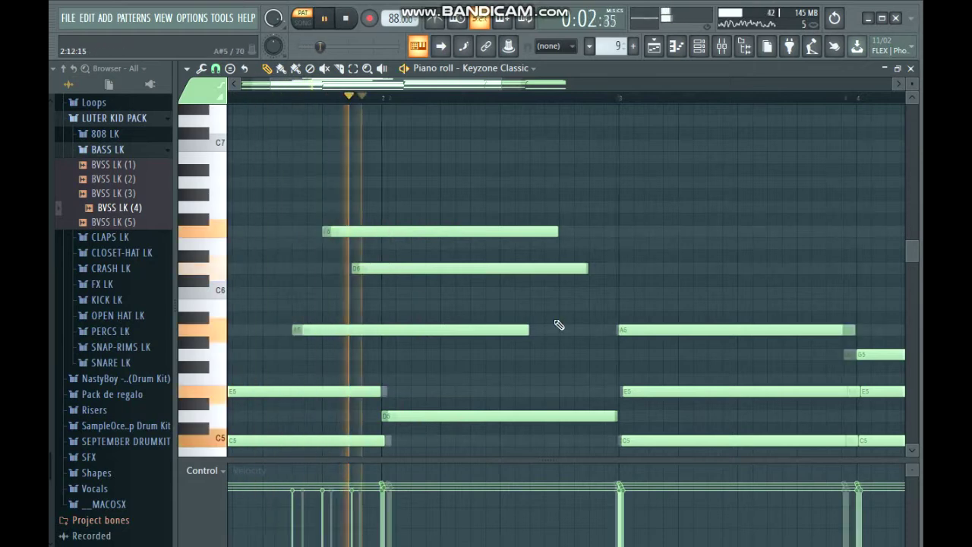
# - Add an A6 at step 11 and a G6 at step 13 of bar 2, and play the melody back
pyautogui.scroll(-2, 532, 334)
pyautogui.scroll(4, 492, 349)
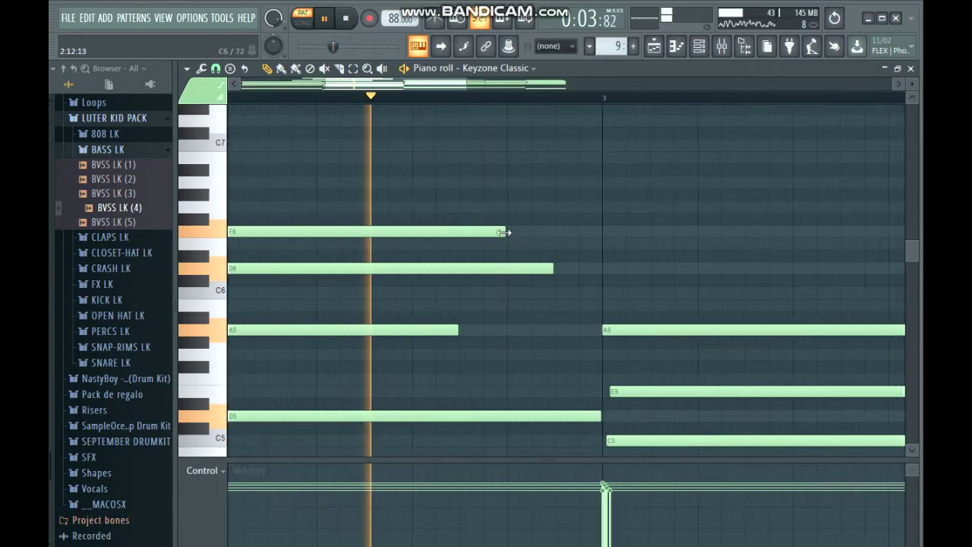
pyautogui.click(484, 183)
pyautogui.scroll(-4, 585, 228)
pyautogui.press('space')
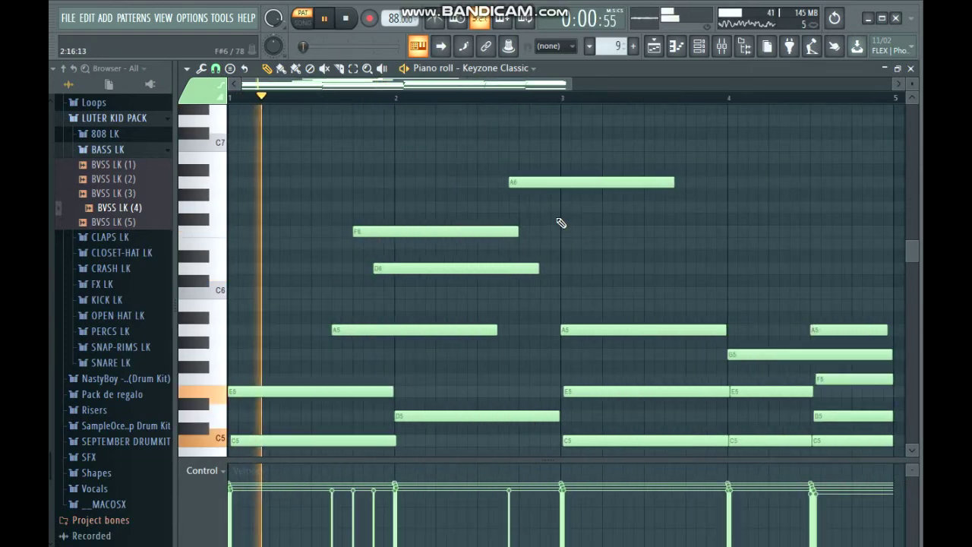
pyautogui.scroll(2, 560, 223)
pyautogui.scroll(-4, 524, 226)
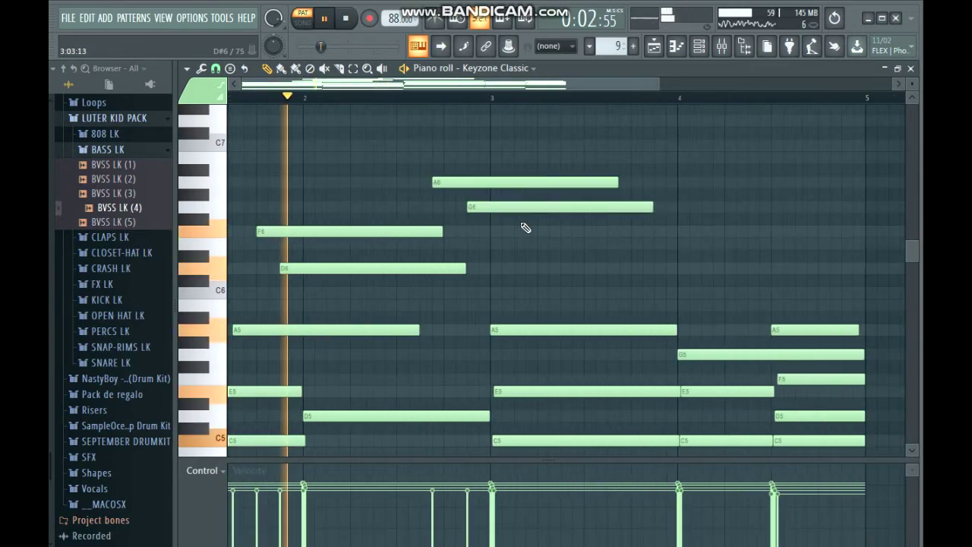
pyautogui.scroll(4, 440, 296)
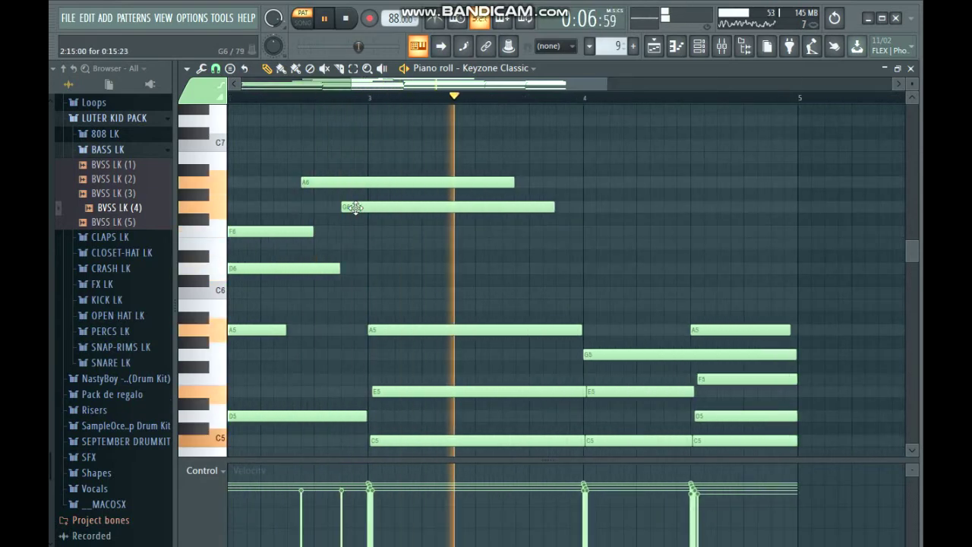
pyautogui.press('space')
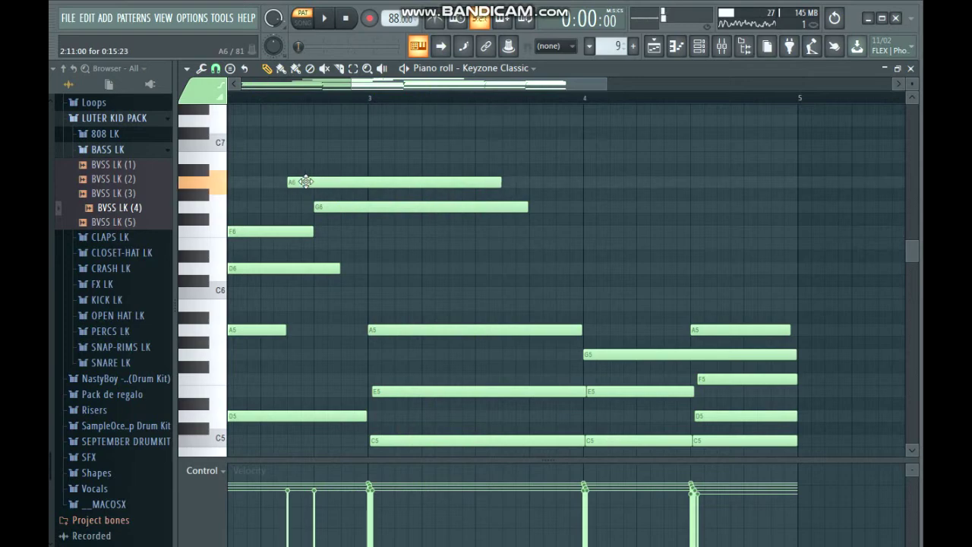
pyautogui.press('space')
pyautogui.scroll(-2, 347, 266)
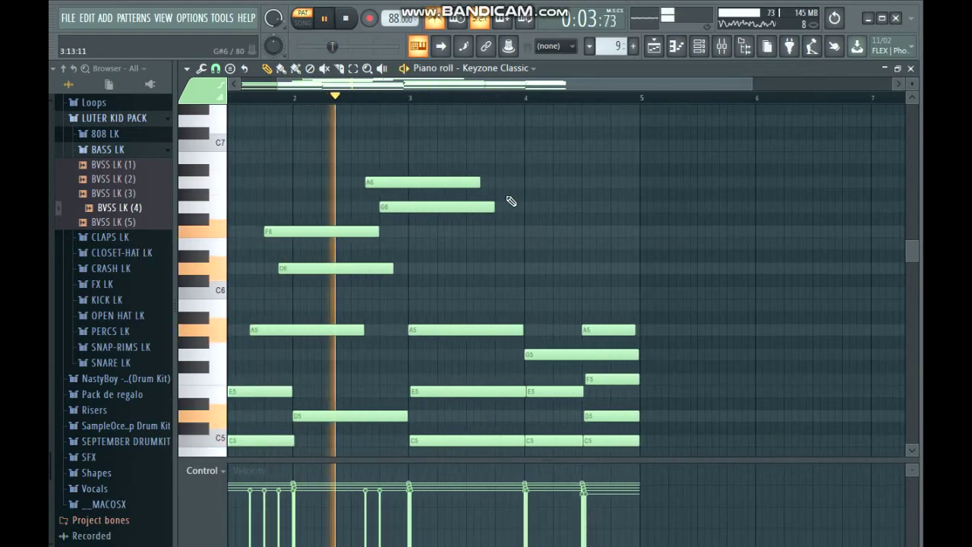
# - Add a two-step A#6 at step 15 of bar 3, followed by a one-bar A6 at the start of bar 4
pyautogui.scroll(2, 430, 253)
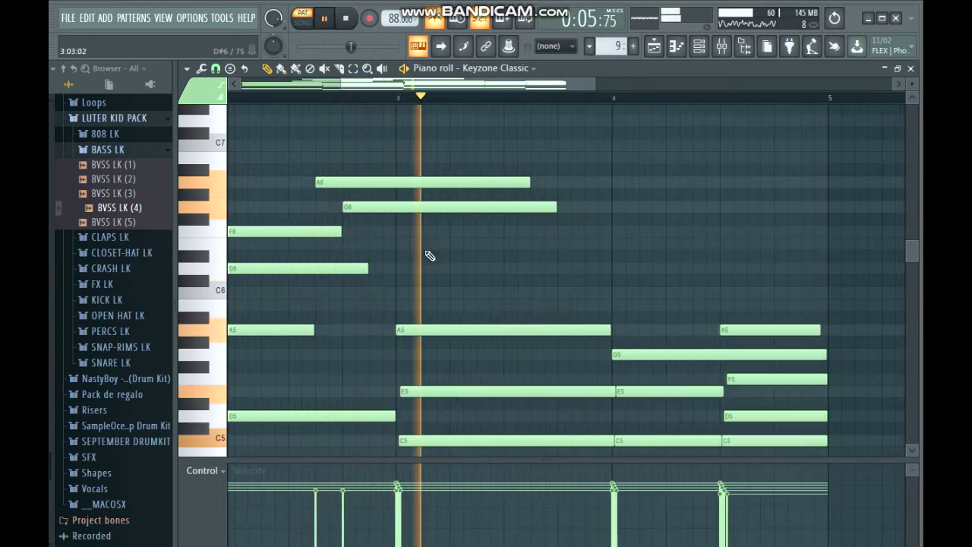
pyautogui.scroll(2, 496, 255)
pyautogui.click(533, 169)
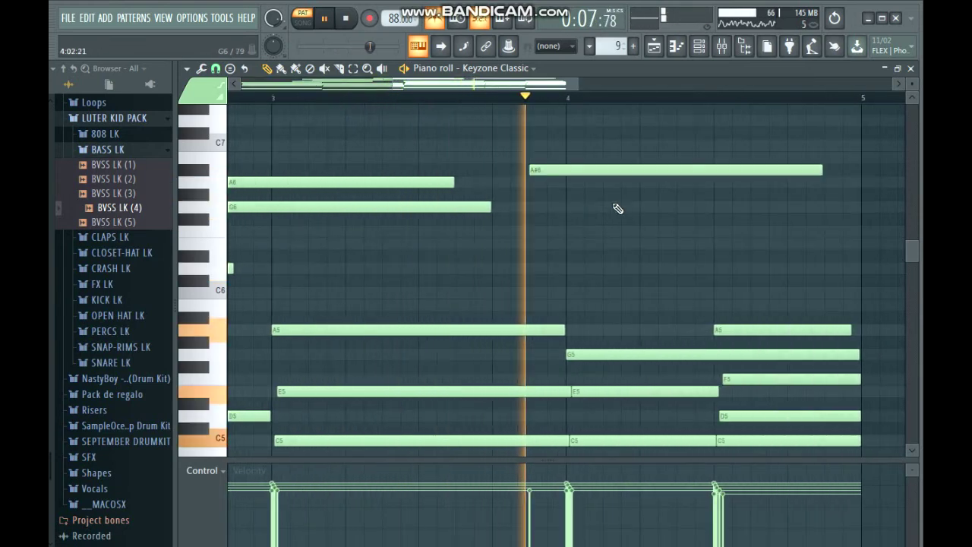
pyautogui.click(571, 193)
pyautogui.press('space')
pyautogui.scroll(-4, 576, 224)
pyautogui.moveTo(590, 243); pyautogui.dragTo(486, 126)
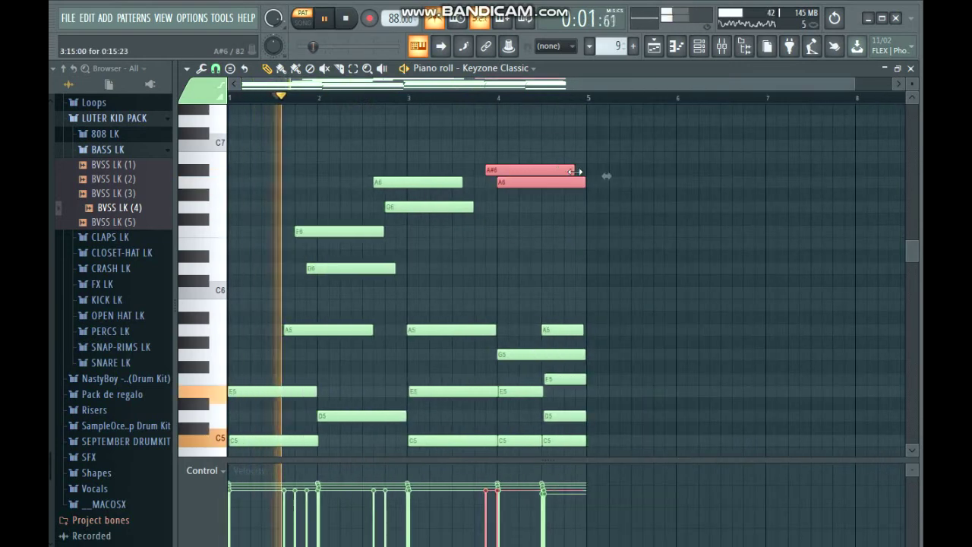
pyautogui.moveTo(575, 171); pyautogui.dragTo(582, 219)
pyautogui.scroll(-1, 457, 256)
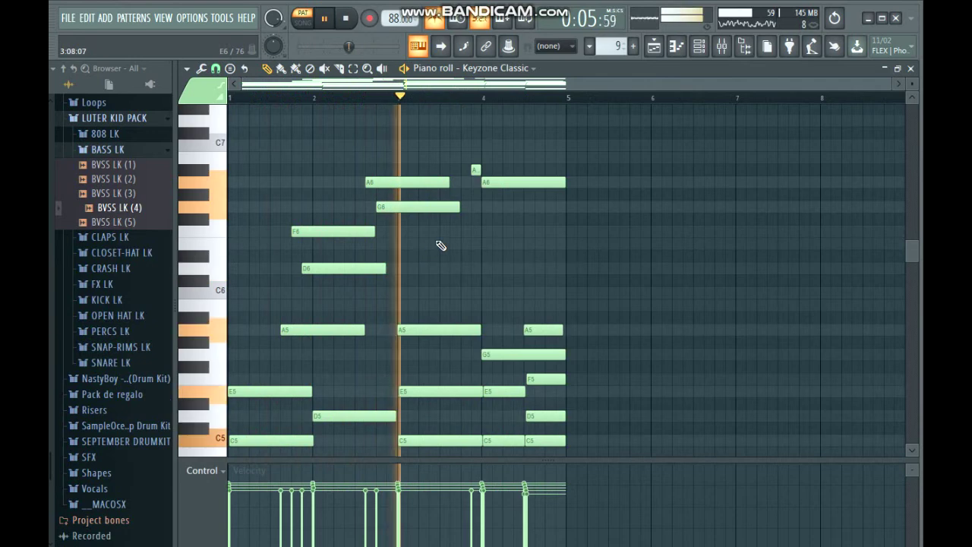
# - Shorten the bar 2 A6 to four steps and add a four-step G6 and F6 at steps 11 and 13 of bar 4
pyautogui.moveTo(444, 237); pyautogui.dragTo(386, 179)
pyautogui.click(463, 248)
pyautogui.scroll(3, 508, 245)
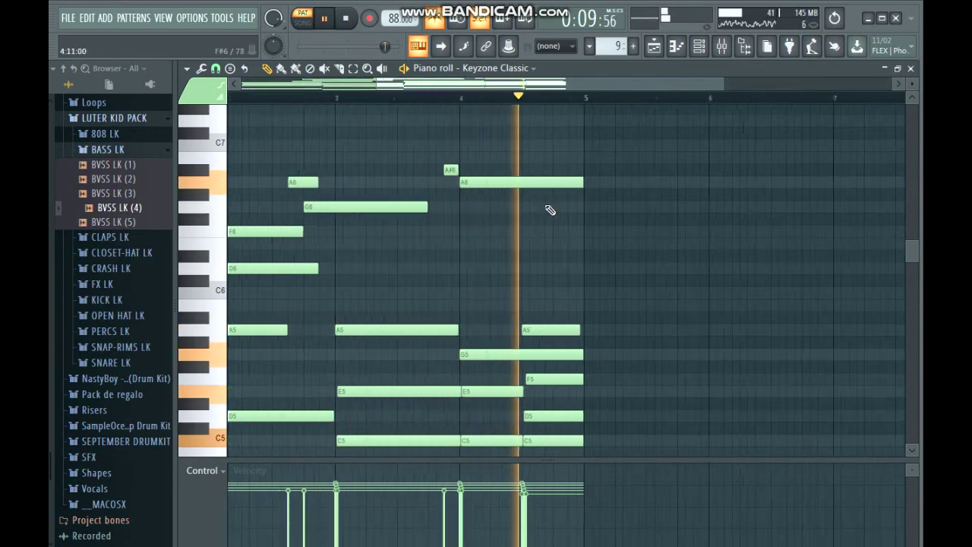
pyautogui.press('space')
pyautogui.click(551, 205)
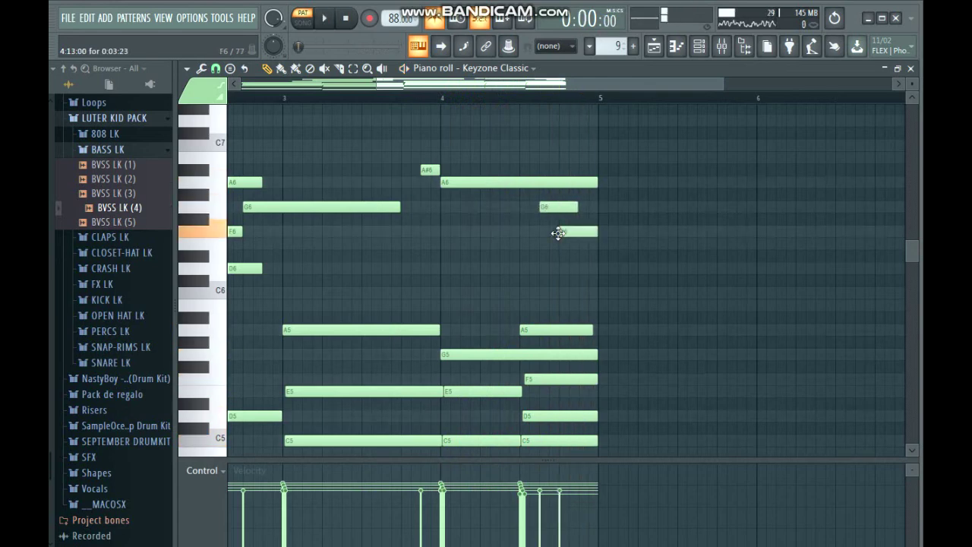
pyautogui.scroll(-3, 372, 253)
# - During playback, shorten the bar 1 melody F6 to six steps and the A5 to two steps
pyautogui.press('space')
pyautogui.moveTo(328, 221); pyautogui.dragTo(388, 270)
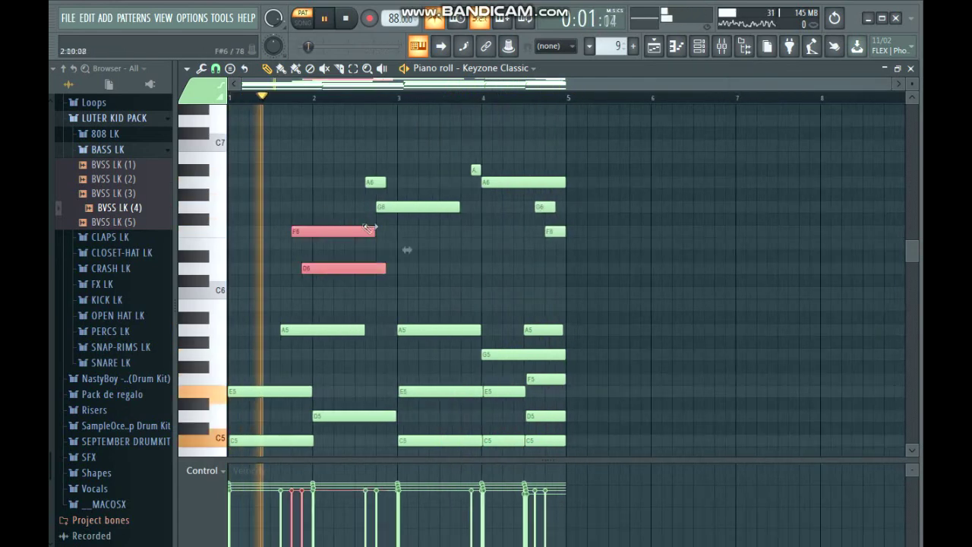
pyautogui.moveTo(373, 231); pyautogui.dragTo(322, 218)
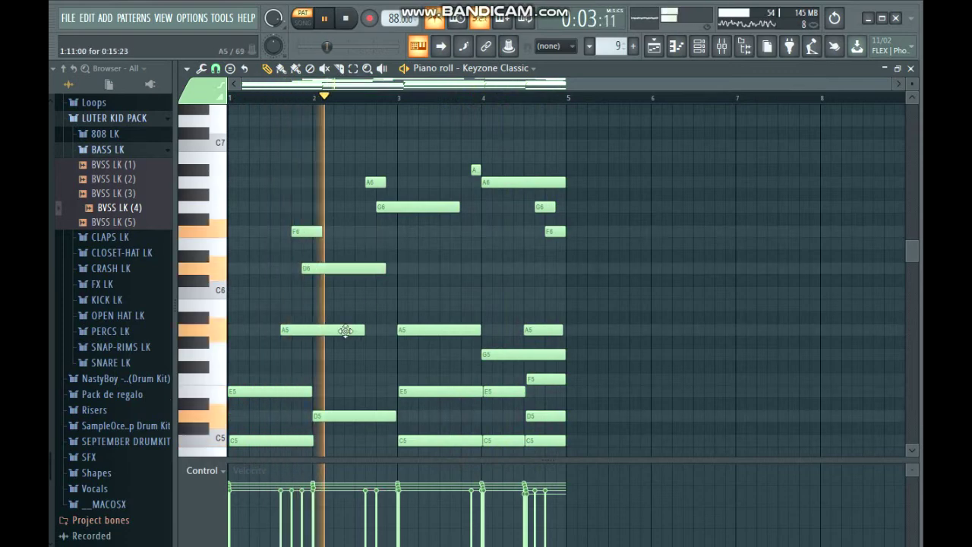
pyautogui.moveTo(361, 332); pyautogui.dragTo(287, 330)
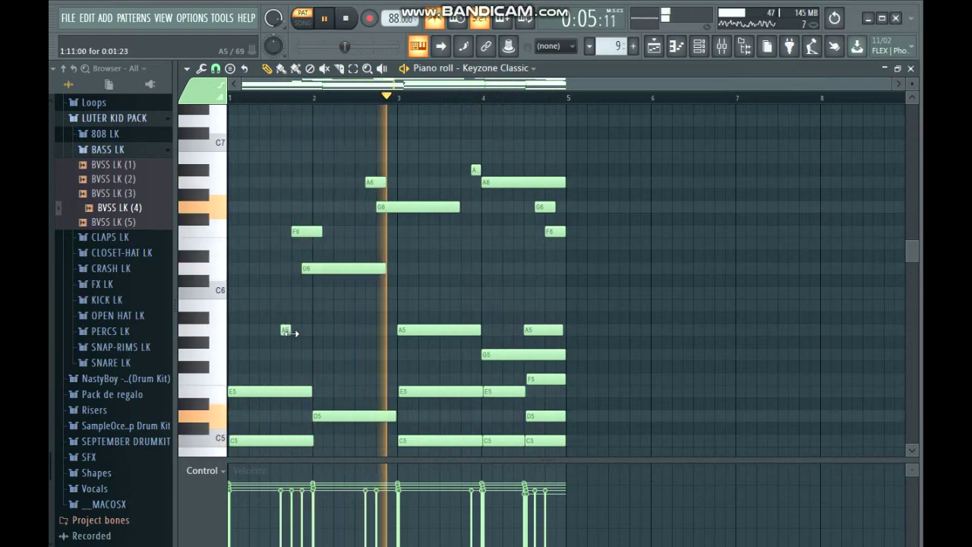
# - Add a two-step C6 at step 3 and a two-step D6 at step 7 of bar 1, checking them by ear
pyautogui.scroll(-3, 338, 338)
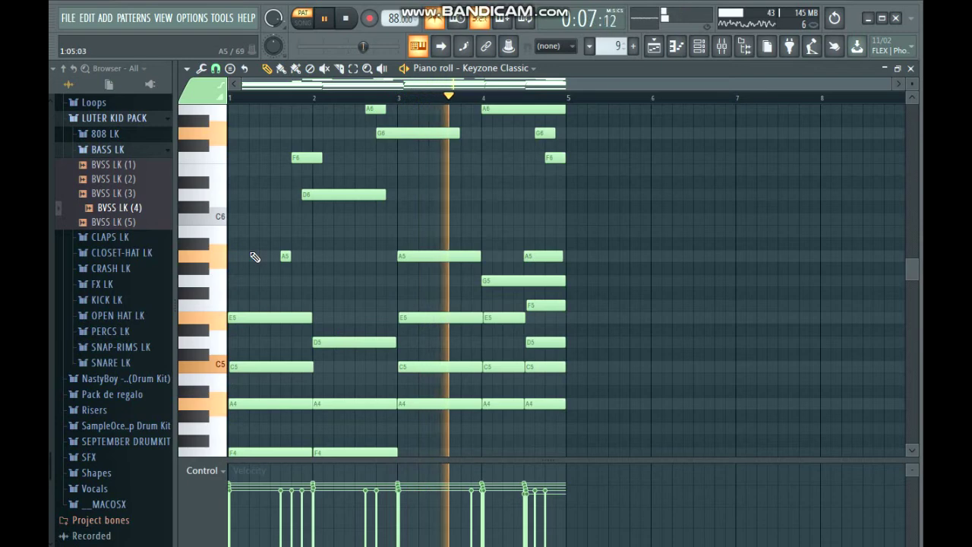
pyautogui.press('space')
pyautogui.scroll(3, 254, 257)
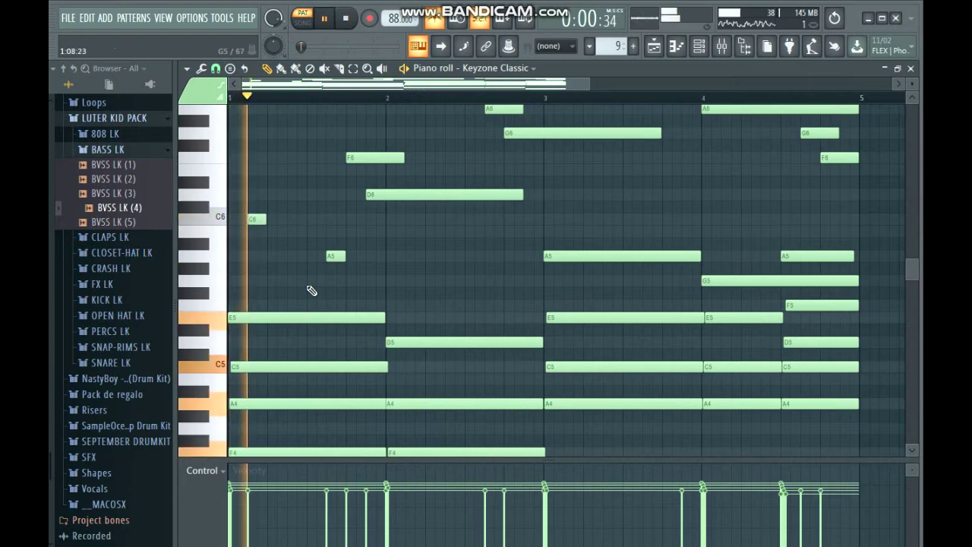
pyautogui.press('space')
pyautogui.click(282, 201)
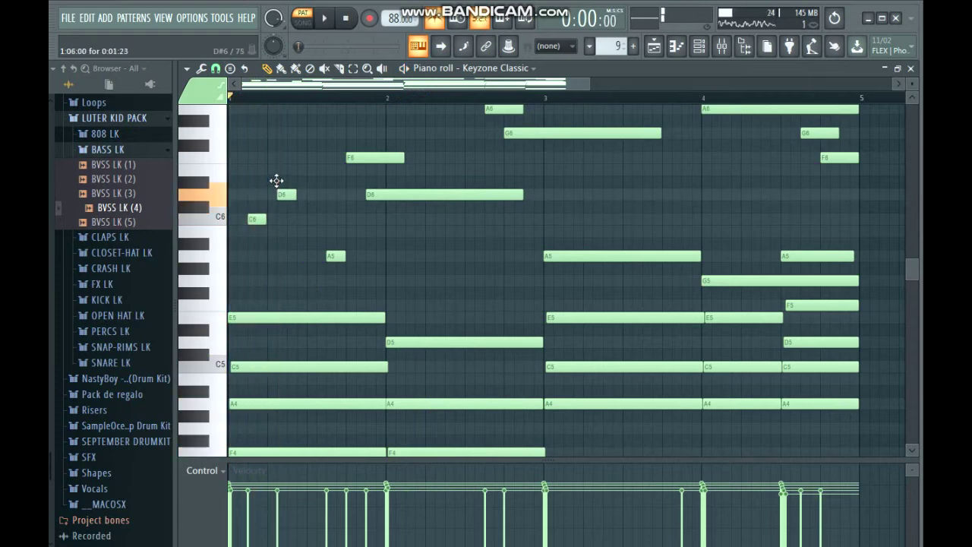
pyautogui.press('space')
pyautogui.press('space')
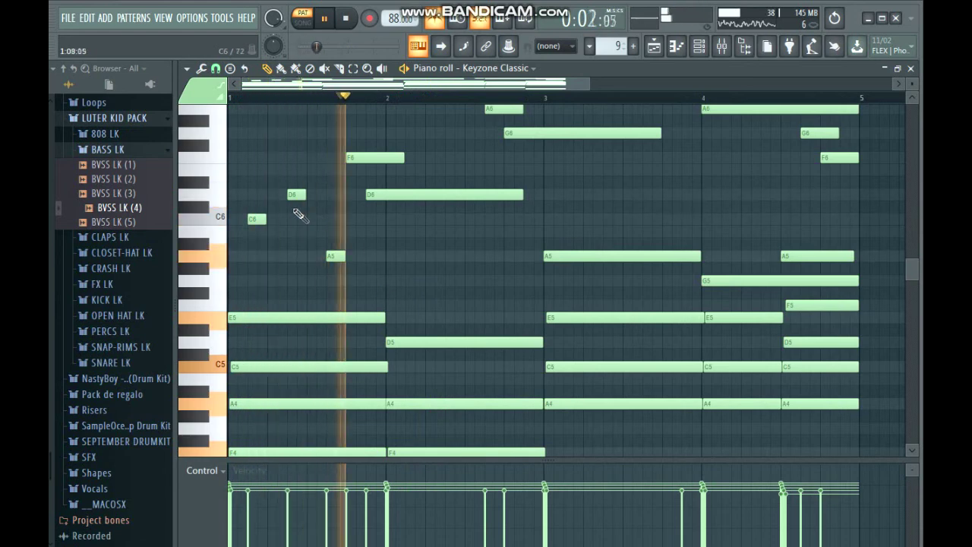
# - Move the short D6 to step 5 and add an E6 at step 7 of bar 1, making both four steps long
pyautogui.press('space')
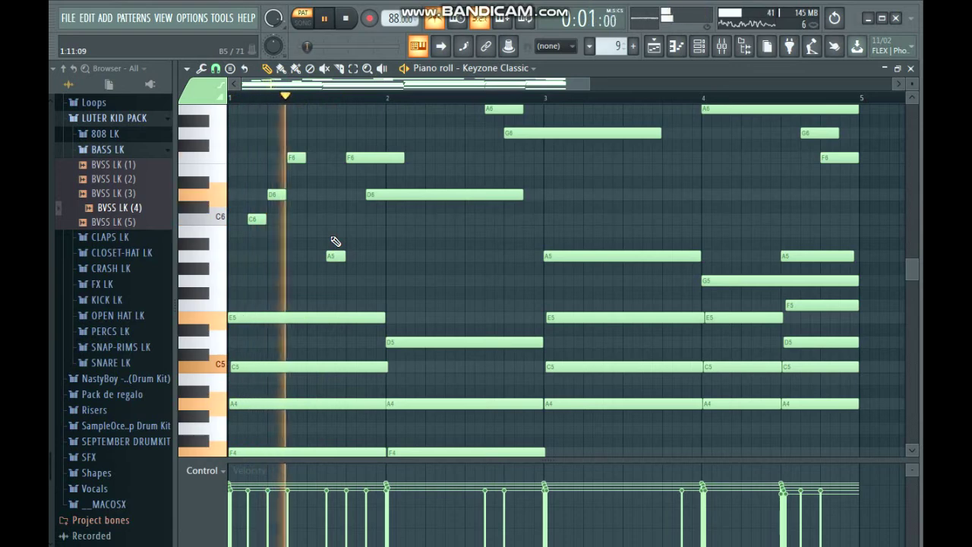
pyautogui.press('space')
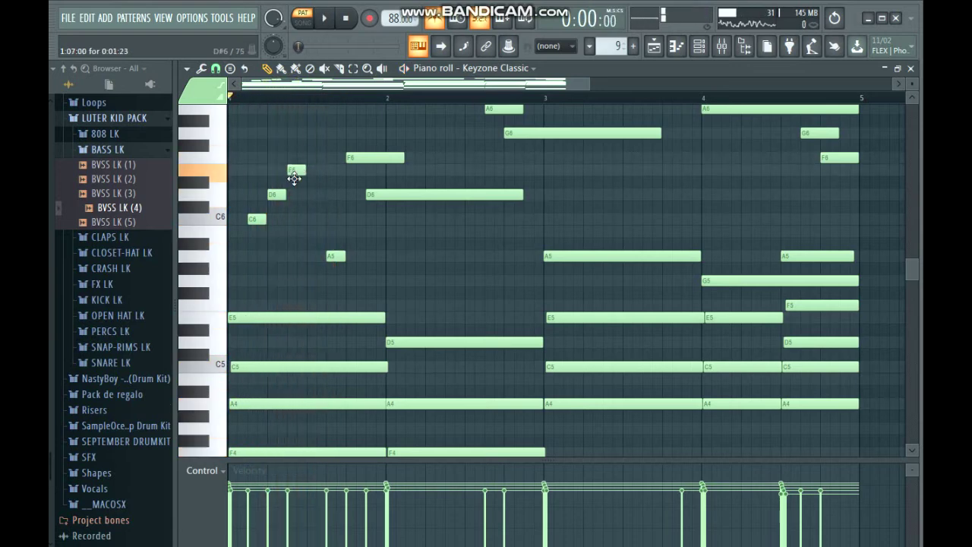
pyautogui.press('space')
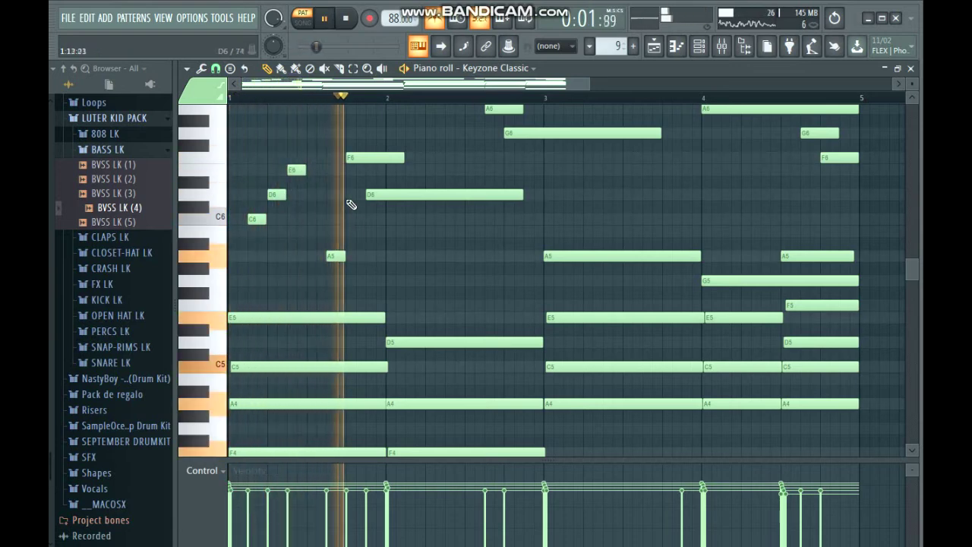
pyautogui.moveTo(314, 211); pyautogui.dragTo(325, 172)
# - Stop playback and slice the F4 chord note in bar 1 at about step 4
pyautogui.scroll(-1, 400, 270)
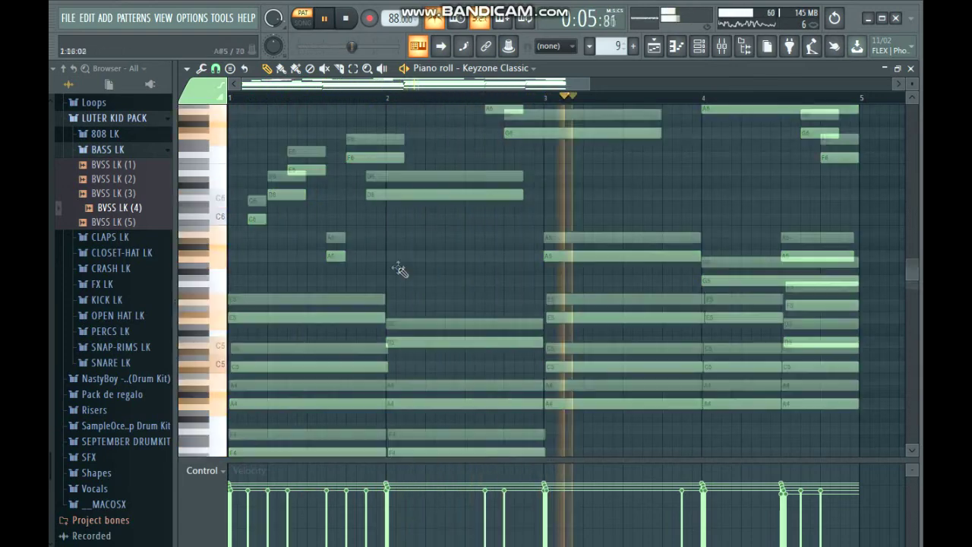
pyautogui.press('space')
pyautogui.scroll(2, 246, 243)
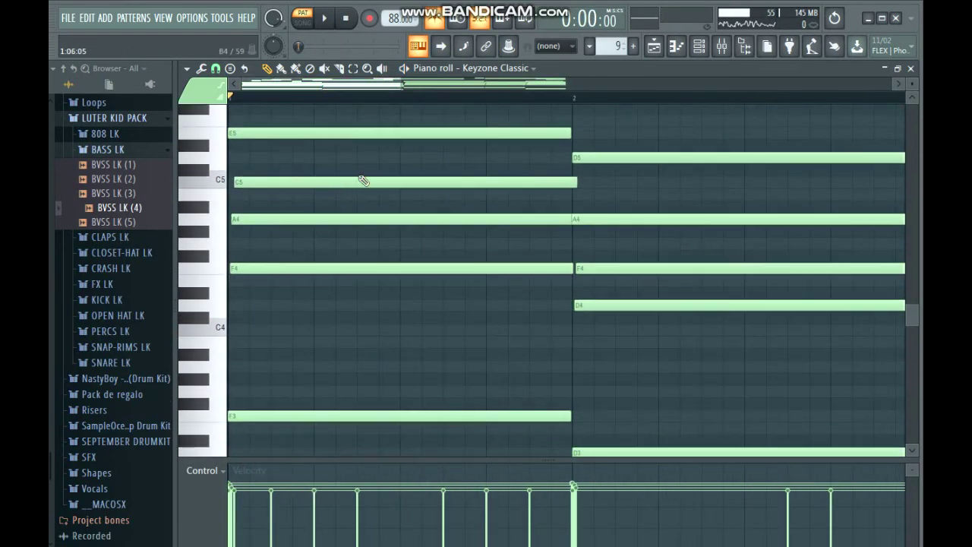
pyautogui.press('space')
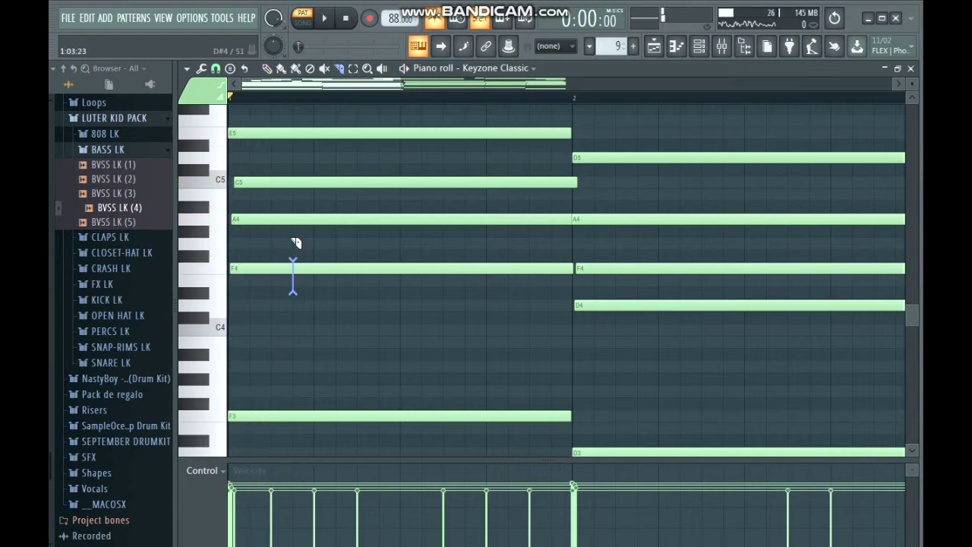
pyautogui.moveTo(294, 242); pyautogui.dragTo(294, 241)
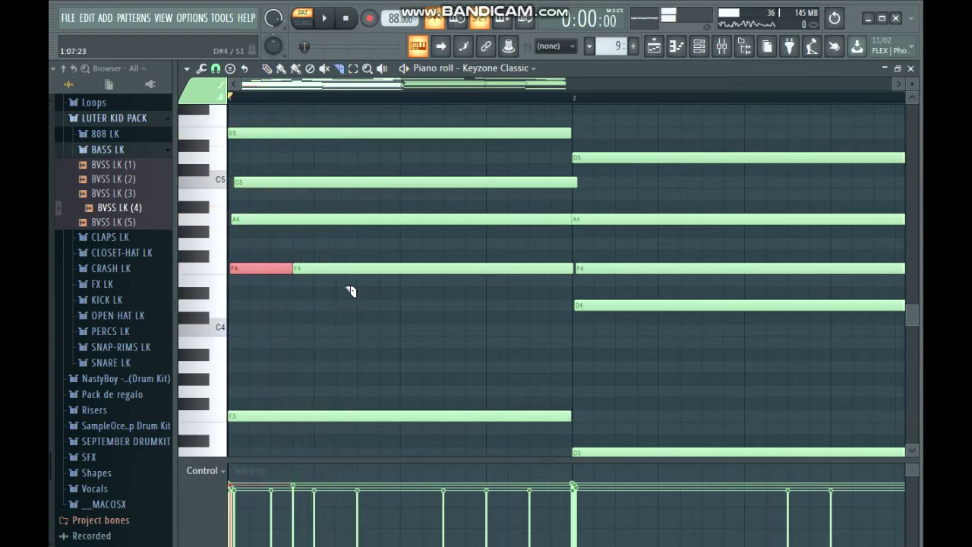
# - Redo the slice of the bar 1 F4 chord note at step 3 and slice the bar 1 A4 at step 7
pyautogui.press('space')
pyautogui.moveTo(278, 295); pyautogui.dragTo(272, 247)
pyautogui.moveTo(356, 228); pyautogui.dragTo(365, 194)
pyautogui.hotkey('ctrl', 'z')
pyautogui.scroll(-3, 378, 372)
pyautogui.moveTo(357, 368); pyautogui.dragTo(367, 243)
# - During playback, try slicing the low F3 chord note in bar 1 at step 9
pyautogui.press('space')
pyautogui.scroll(-3, 417, 337)
pyautogui.moveTo(408, 275); pyautogui.dragTo(407, 258)
pyautogui.scroll(2, 451, 359)
pyautogui.scroll(-1, 451, 361)
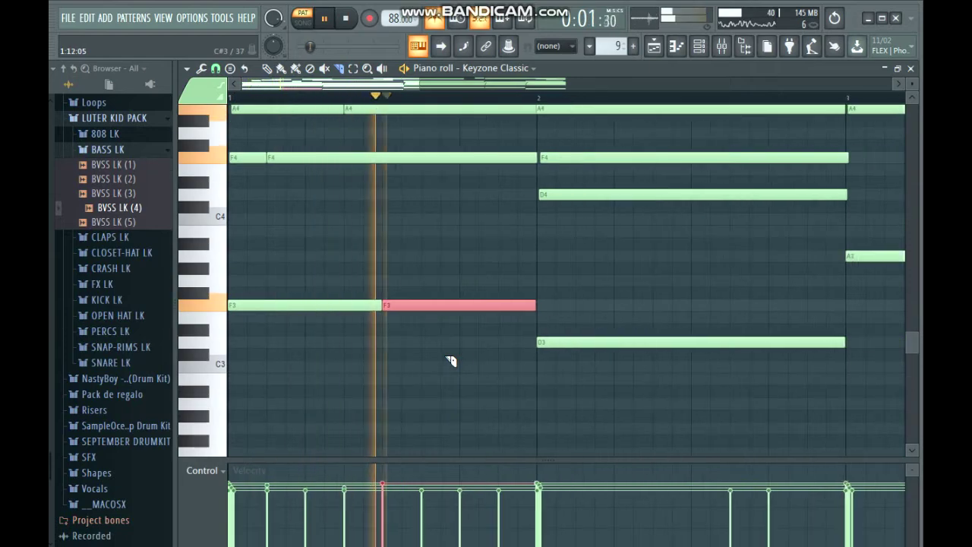
pyautogui.scroll(2, 449, 362)
pyautogui.scroll(-2, 306, 351)
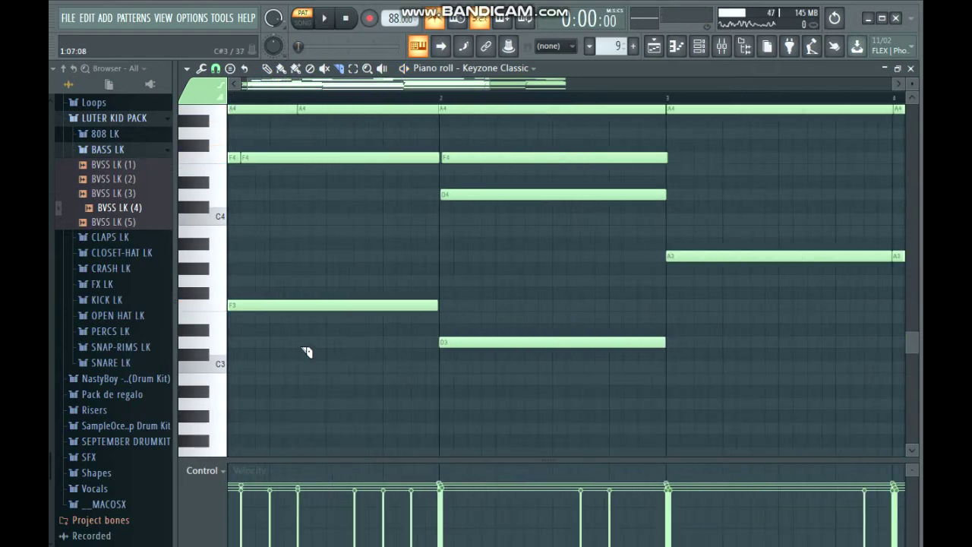
pyautogui.scroll(-3, 268, 319)
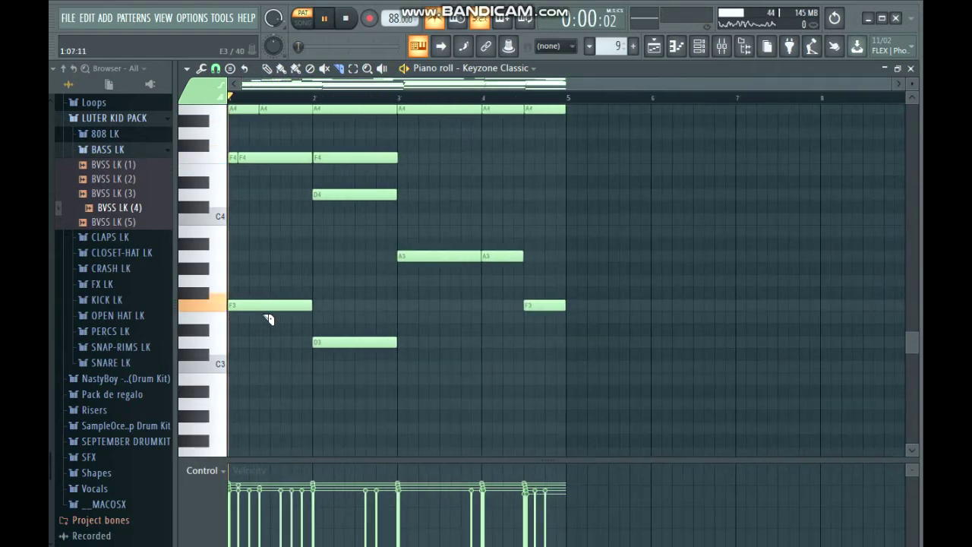
# - Slice the bar 2 chord notes: D3 at step 3, D4 at step 5 and A4 at step 9
pyautogui.scroll(5, 268, 319)
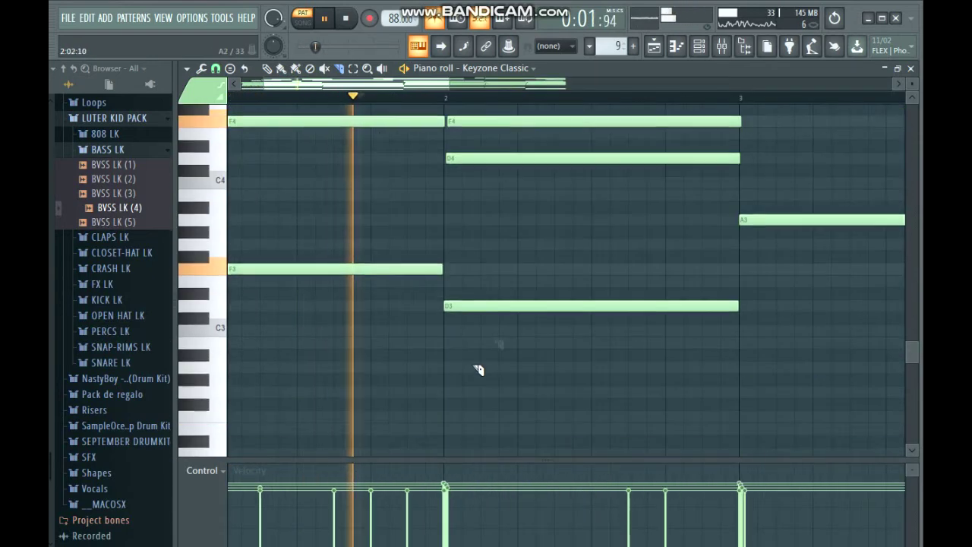
pyautogui.scroll(-2, 673, 341)
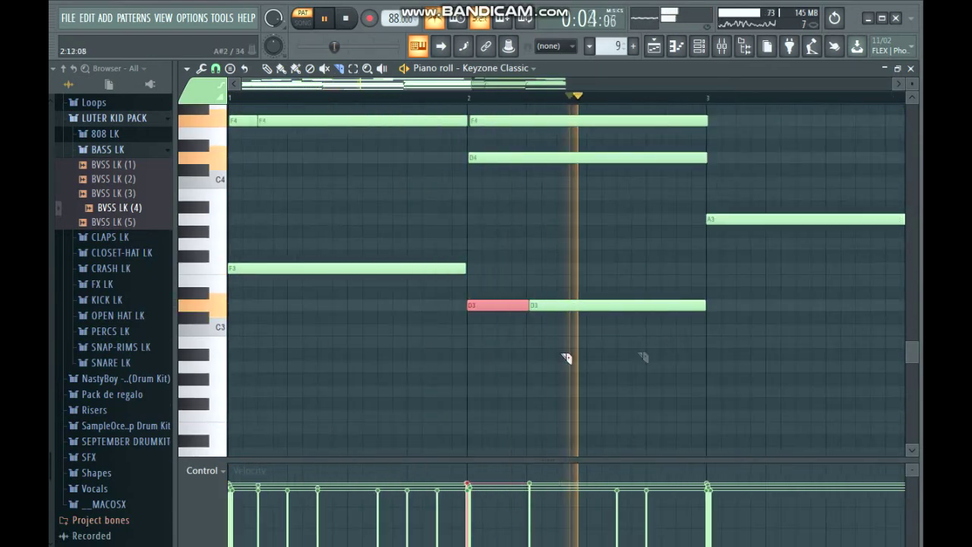
pyautogui.press('space')
pyautogui.click(454, 305)
pyautogui.scroll(4, 597, 306)
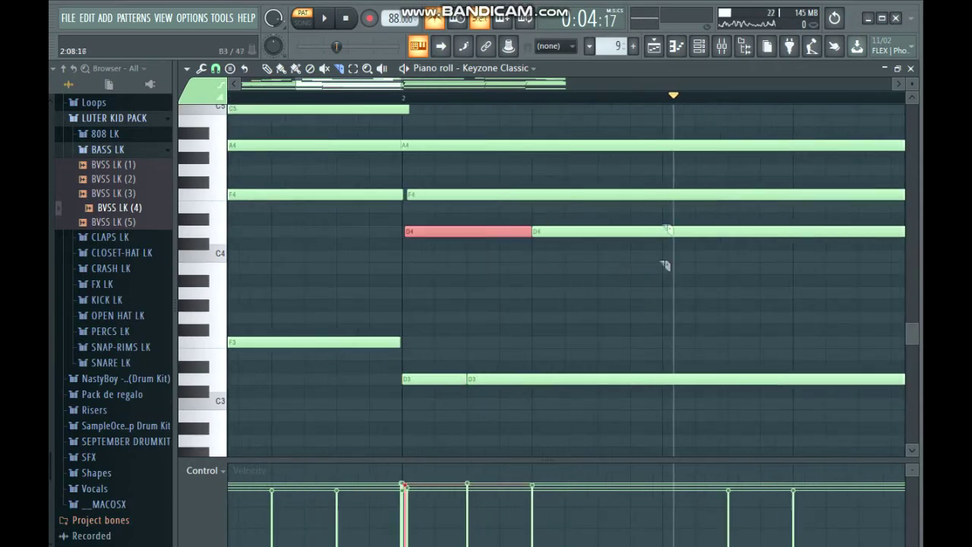
pyautogui.scroll(-2, 671, 168)
pyautogui.click(346, 18)
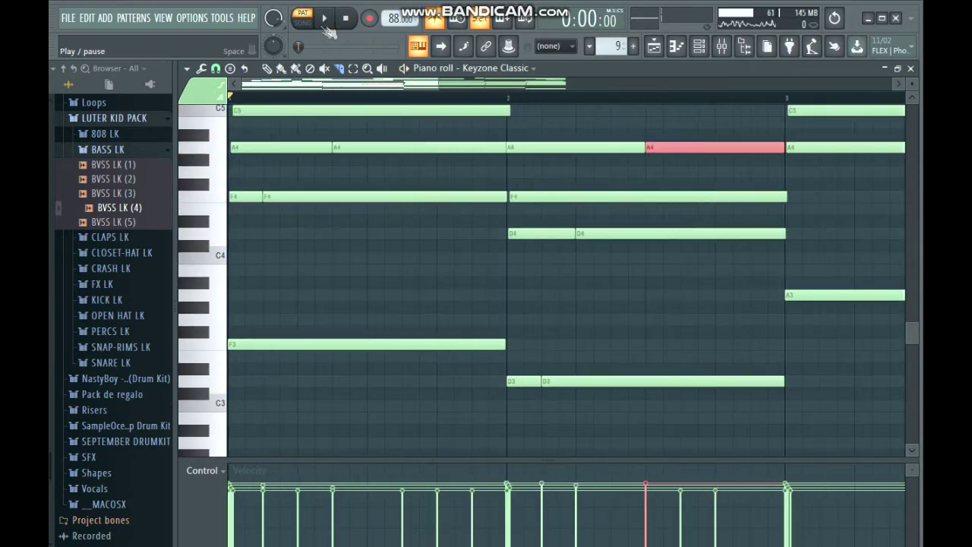
# - Check the loop by ear and slice the bar 2 F4 at step 11 and the D5 at step 13
pyautogui.press('space')
pyautogui.scroll(-2, 570, 297)
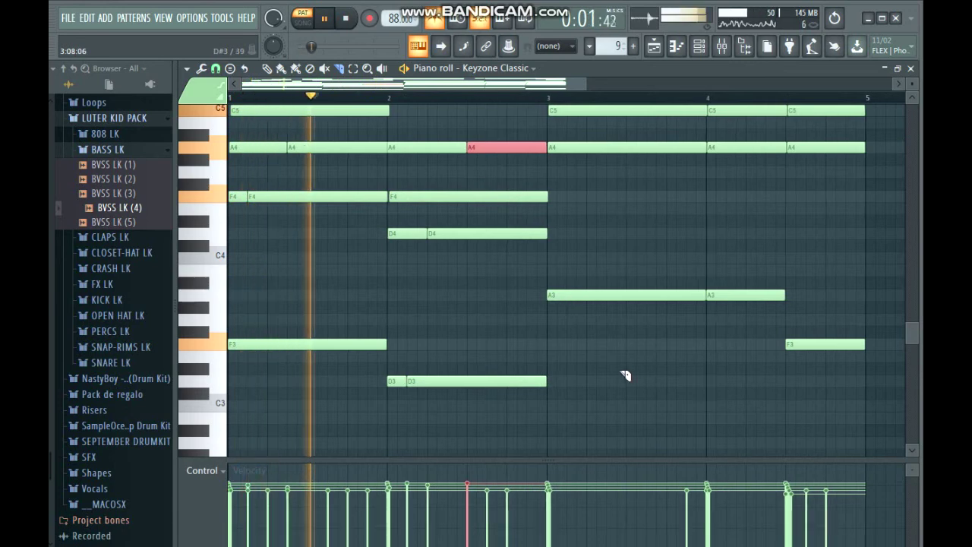
pyautogui.scroll(3, 577, 376)
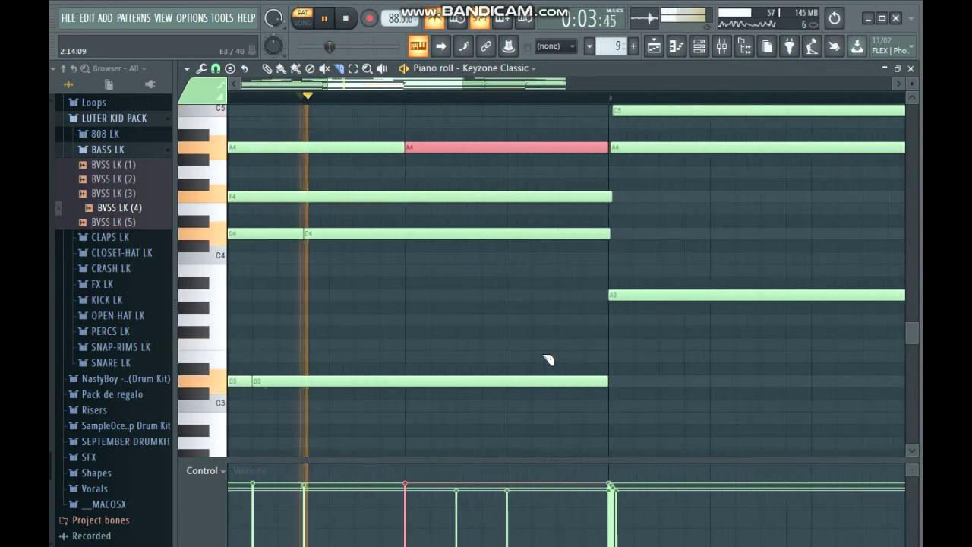
pyautogui.scroll(2, 547, 369)
pyautogui.press('space')
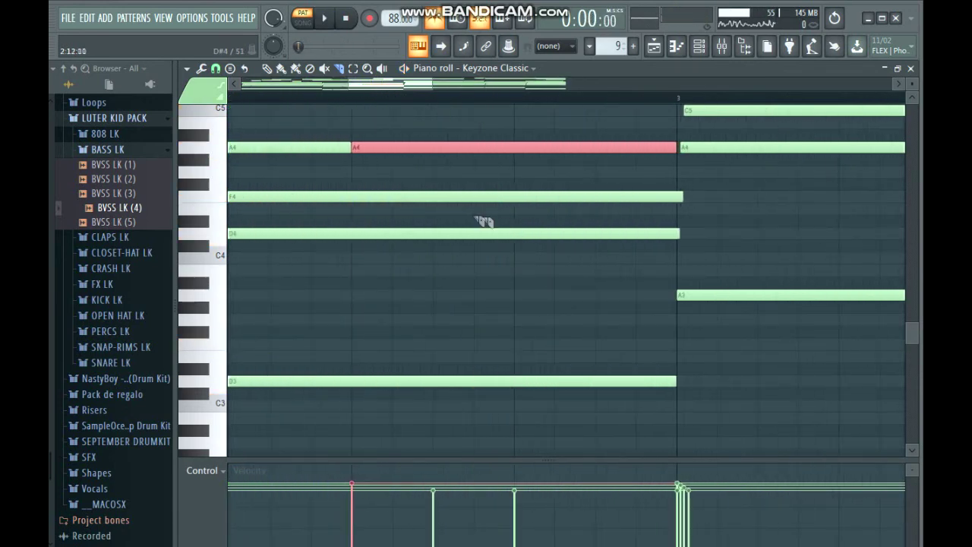
pyautogui.moveTo(438, 177); pyautogui.dragTo(433, 217)
pyautogui.scroll(-3, 516, 243)
pyautogui.scroll(3, 516, 228)
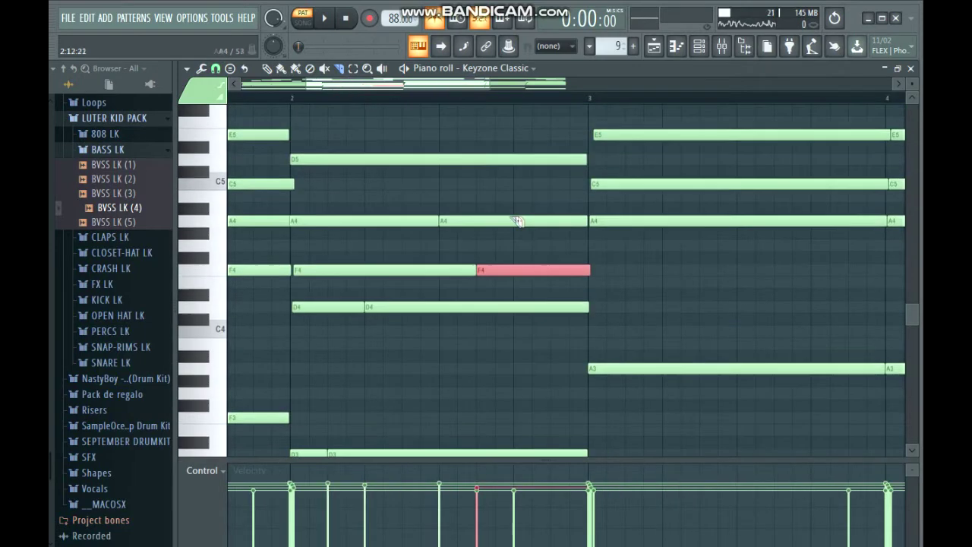
pyautogui.moveTo(513, 138); pyautogui.dragTo(513, 137)
pyautogui.scroll(-4, 523, 243)
# - During playback, slice the bar 3 C5 at step 13, plus the bar 4 A4 at step 13 and C5 at step 15
pyautogui.press('space')
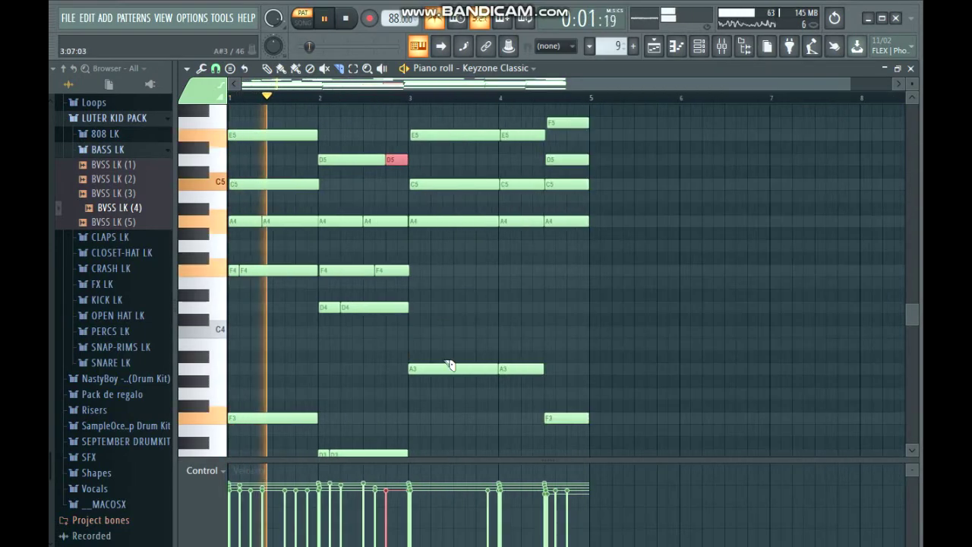
pyautogui.scroll(-2, 362, 379)
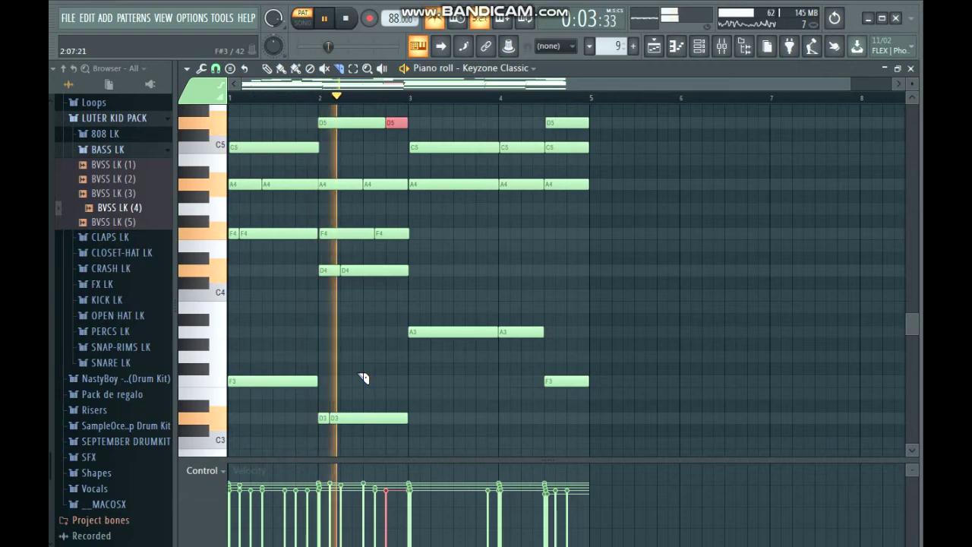
pyautogui.scroll(3, 399, 373)
pyautogui.scroll(1, 586, 329)
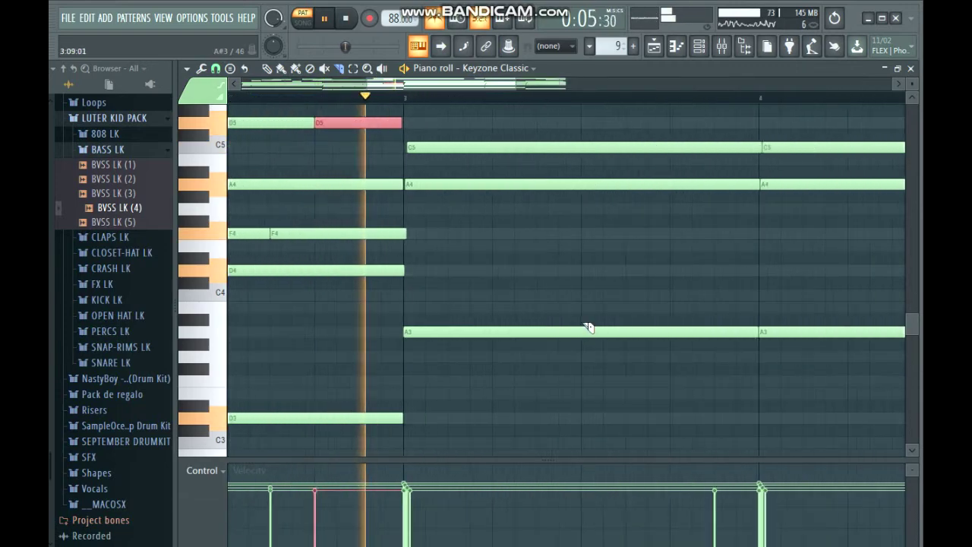
pyautogui.scroll(-1, 696, 313)
pyautogui.scroll(-1, 696, 313)
pyautogui.click(720, 149)
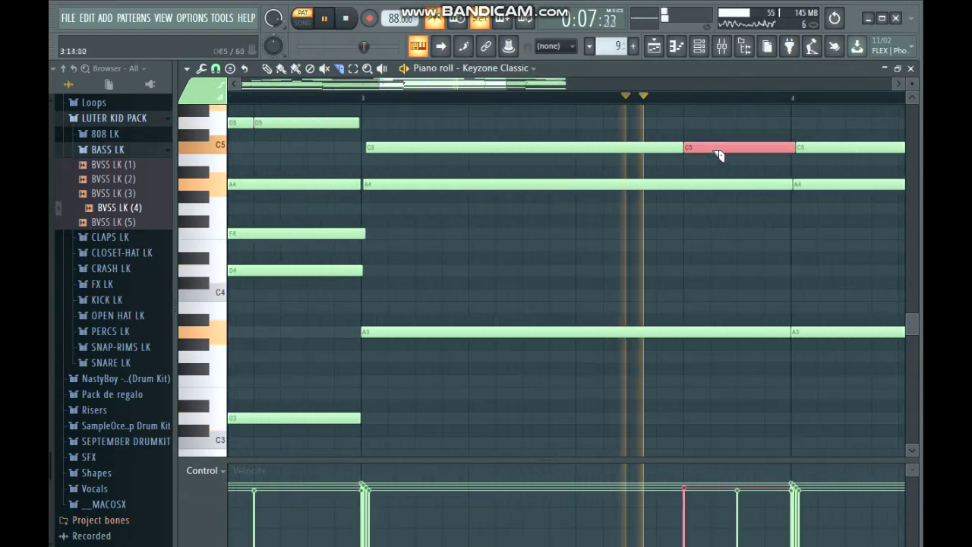
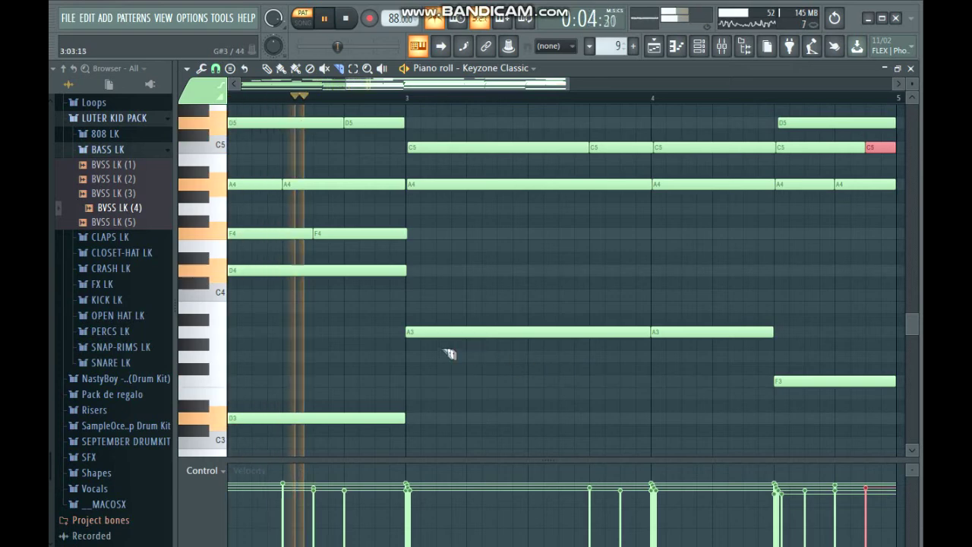
# - Slice the bar 3 A3 at step 3 and the bar 3 E5 at step 15 while the loop plays
pyautogui.scroll(3, 534, 395)
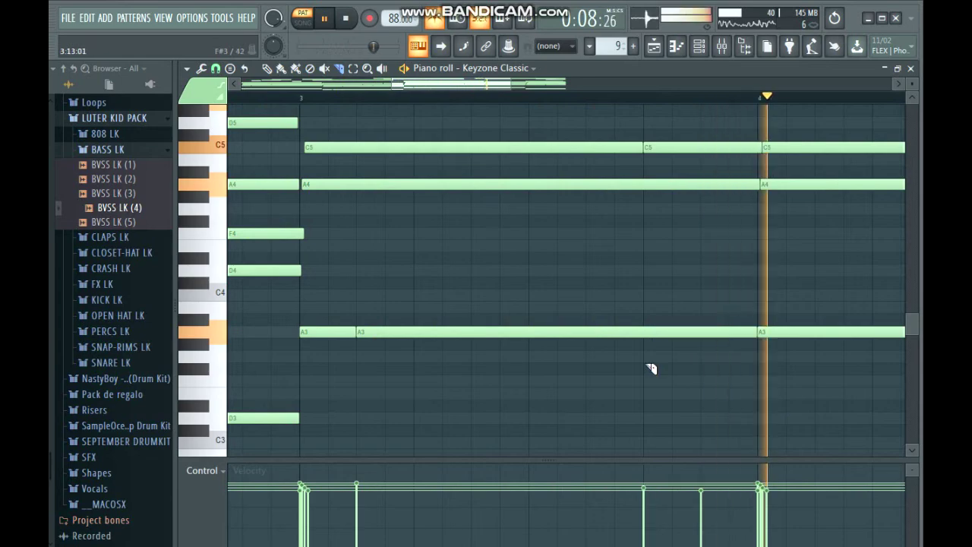
pyautogui.scroll(-5, 701, 228)
pyautogui.scroll(3, 700, 251)
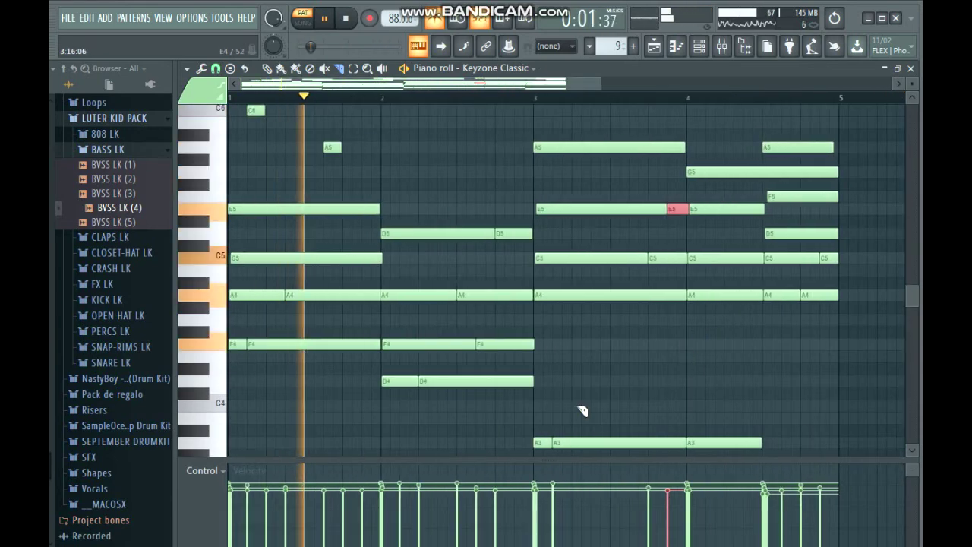
# - Listen to the loop while reviewing the sliced chord notes across the four bars, ending with playback stopped
pyautogui.scroll(-2, 549, 407)
pyautogui.scroll(3, 549, 397)
pyautogui.hscroll(-2, 577, 387)
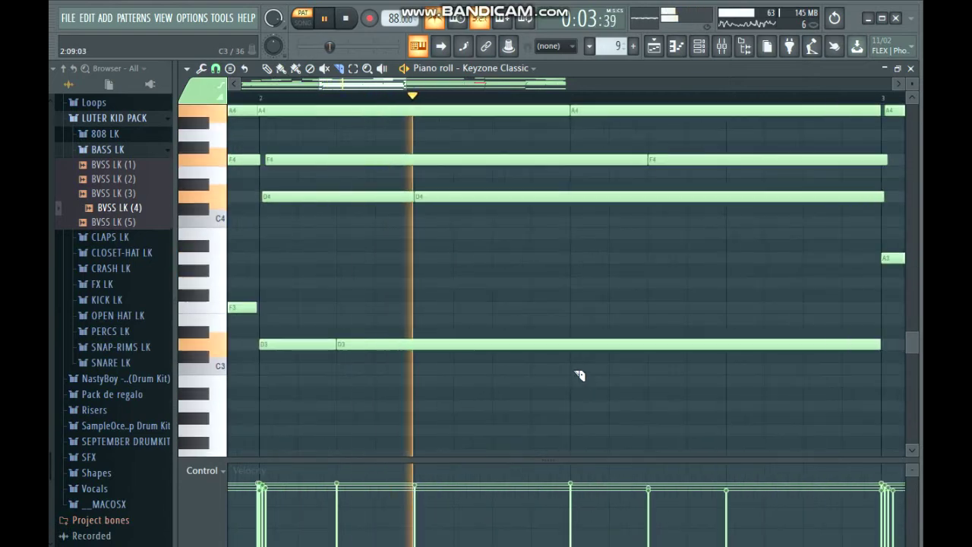
pyautogui.scroll(-2, 798, 397)
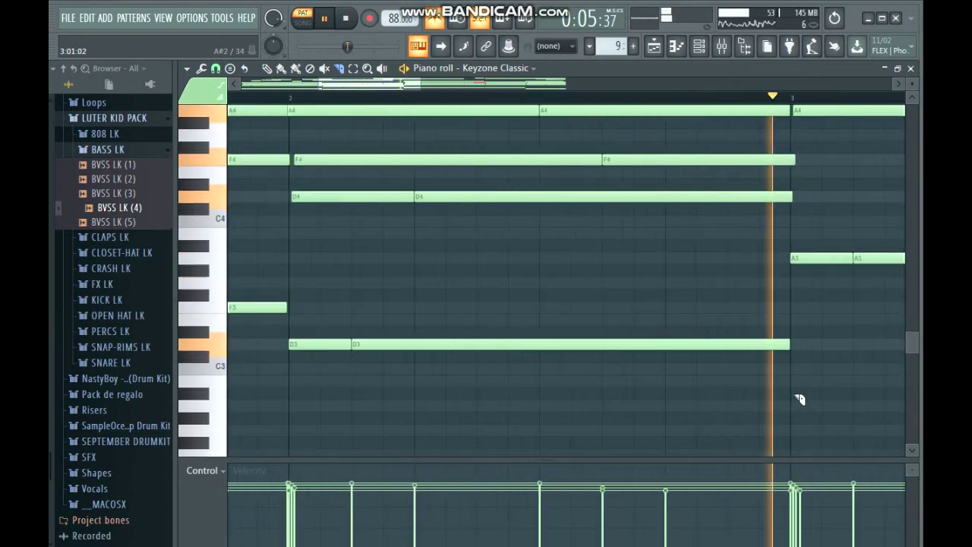
pyautogui.scroll(4, 798, 398)
pyautogui.scroll(-2, 798, 398)
pyautogui.scroll(-3, 797, 398)
pyautogui.press('space')
# - Open the Keyzone Classic instrument from the channel rack and audition the Yamaha Grand Piano program
pyautogui.click(699, 47)
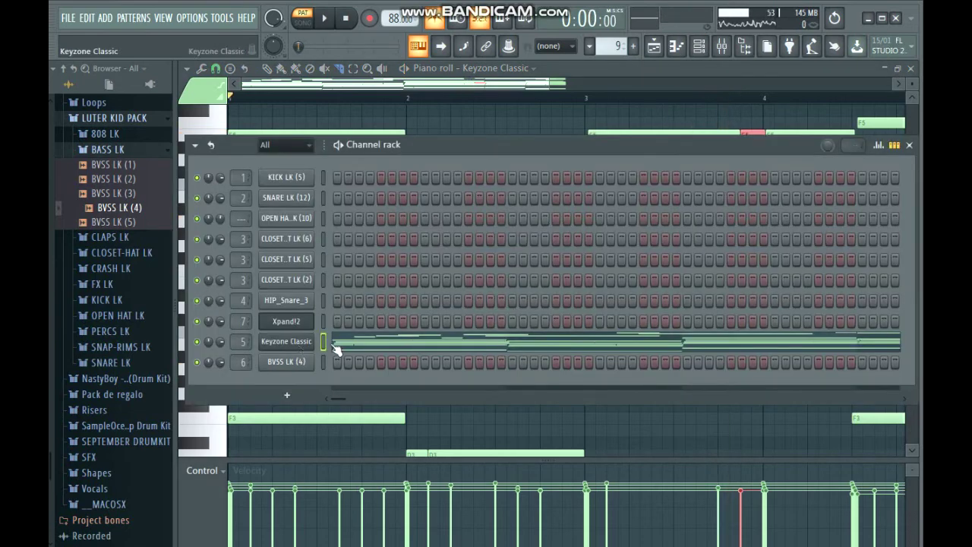
pyautogui.click(253, 345)
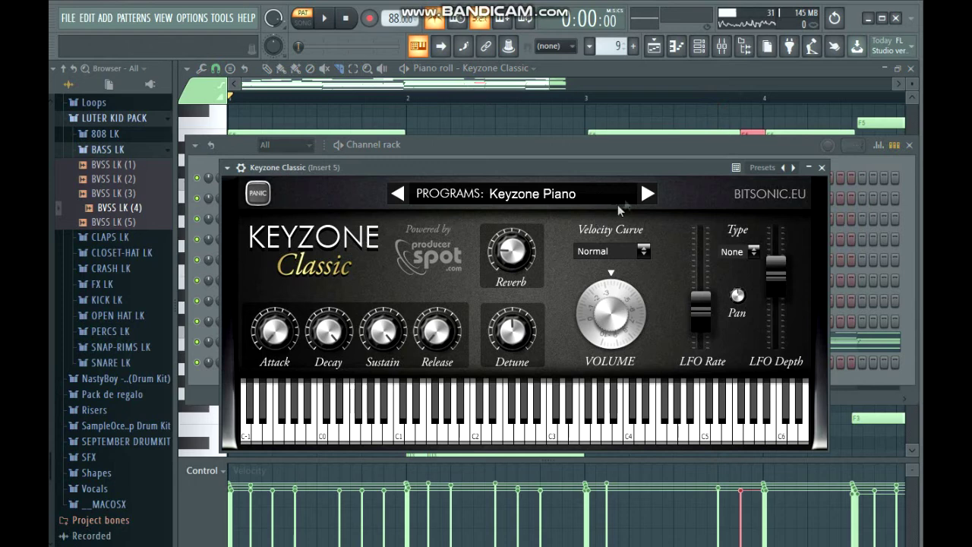
pyautogui.click(649, 195)
pyautogui.press('space')
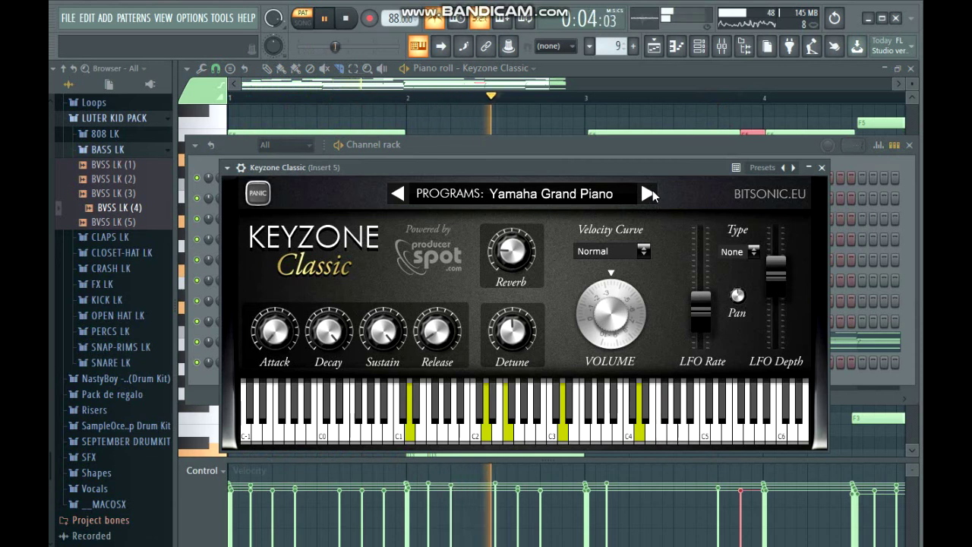
# - Switch Keyzone Classic to the Steinway Piano program and raise its LFO rate slightly during playback
pyautogui.click(649, 195)
pyautogui.press('space')
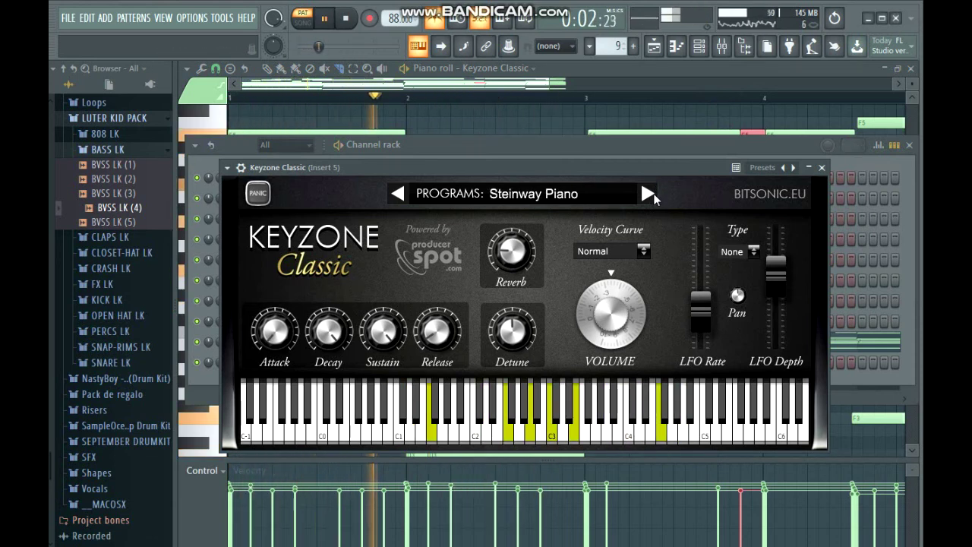
pyautogui.moveTo(699, 315); pyautogui.dragTo(698, 307)
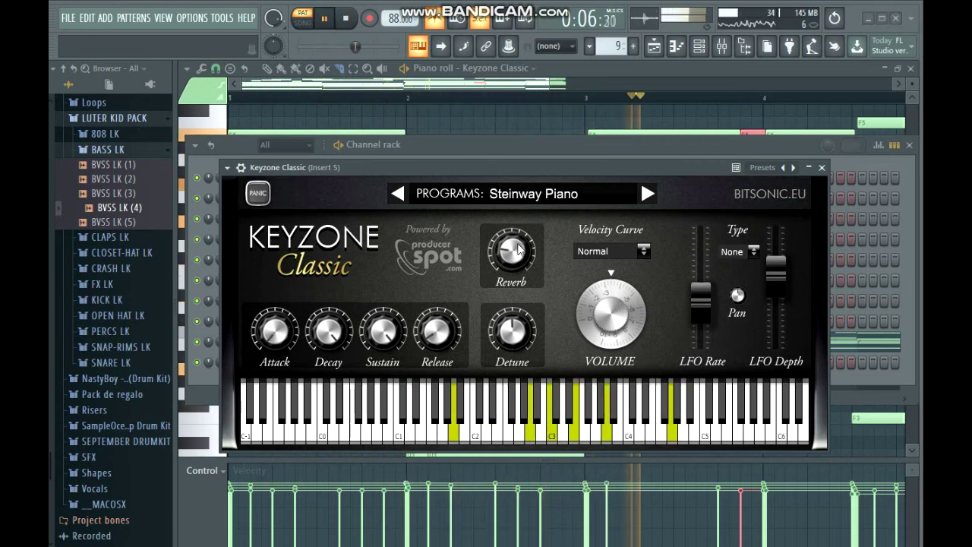
# - Load Fruity Convolver into slot 1 of mixer Insert 5, check the sound in playback and close the effect window
pyautogui.click(721, 47)
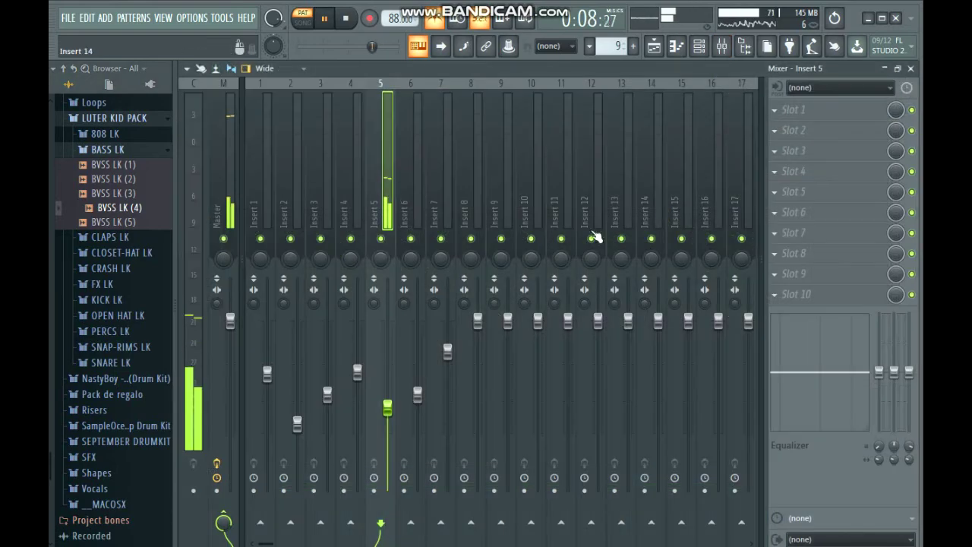
pyautogui.press('space')
pyautogui.click(793, 110)
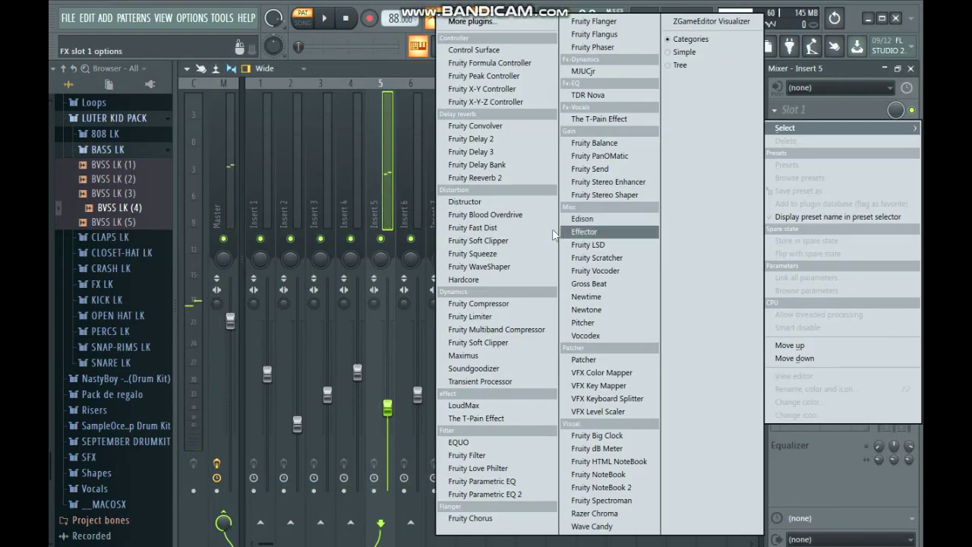
pyautogui.click(510, 126)
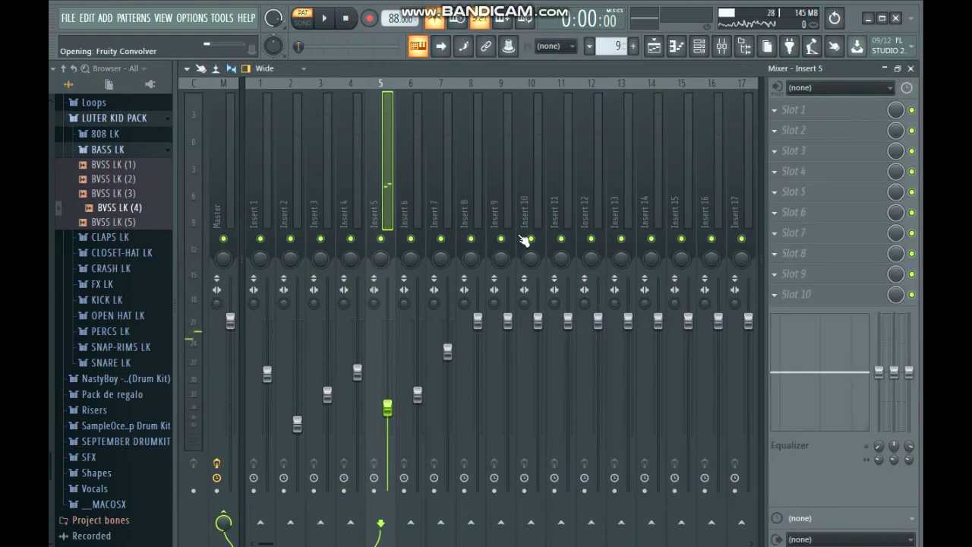
pyautogui.press('space')
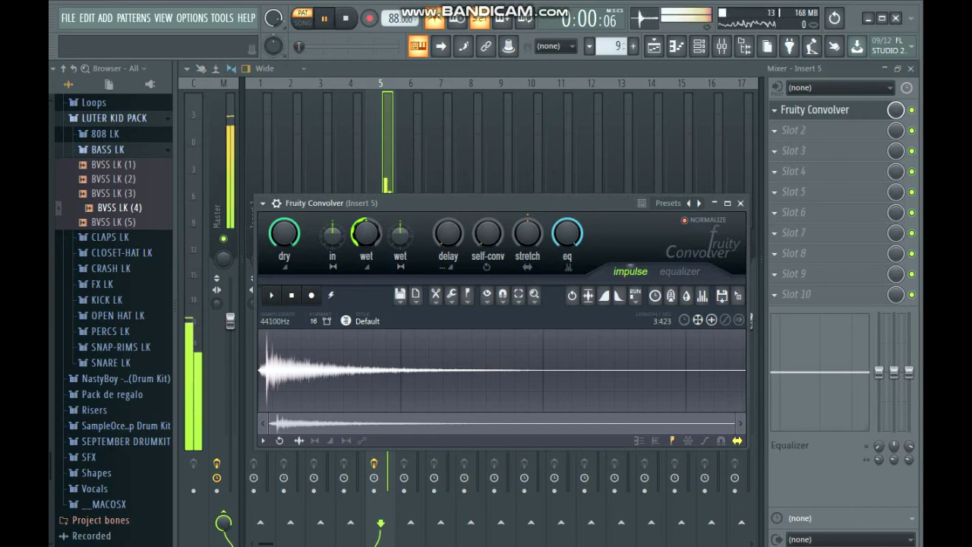
pyautogui.click(741, 202)
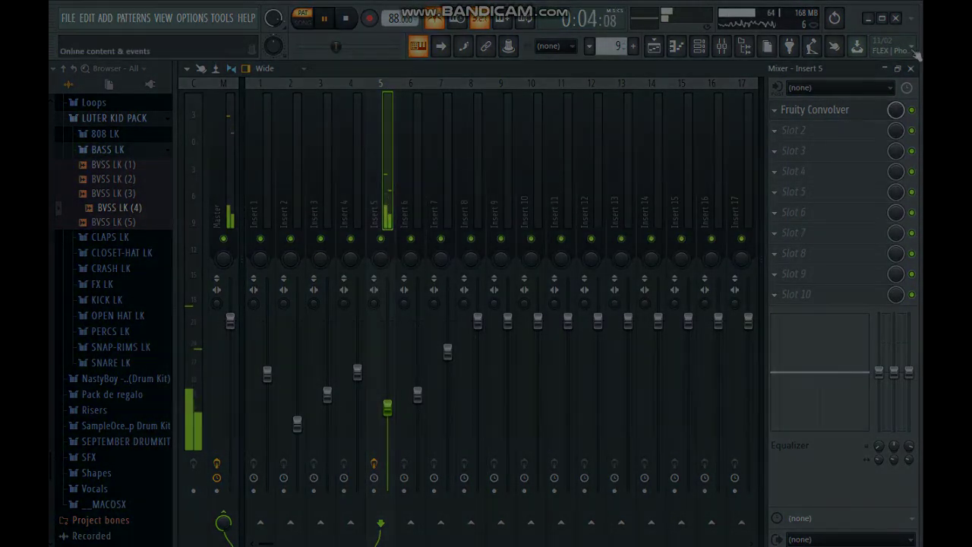
# - In the playlist at bar 13, place BVSS LK (4) on Track 8 and the open hat, three closet hats and HIP_Snare_3 on Tracks 9–13
pyautogui.press('F9')
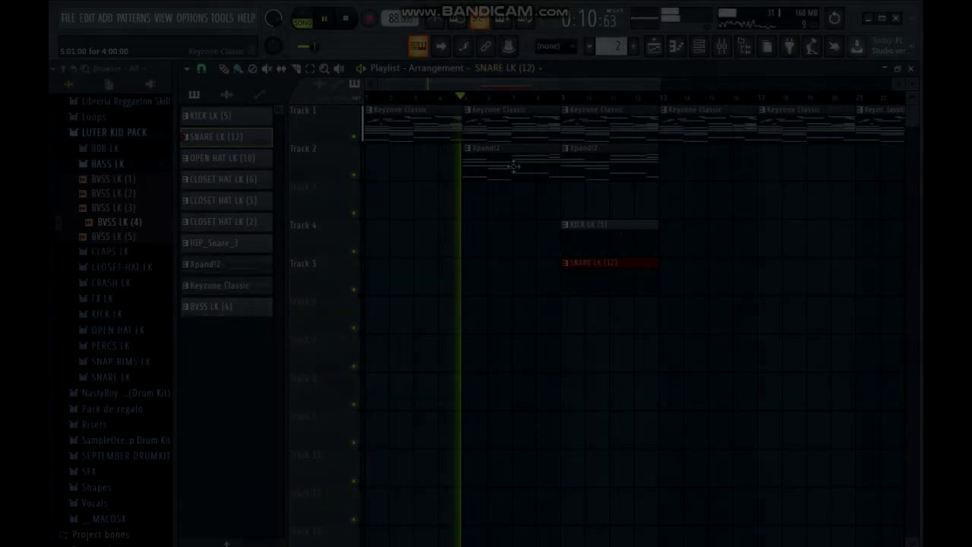
pyautogui.click(225, 306)
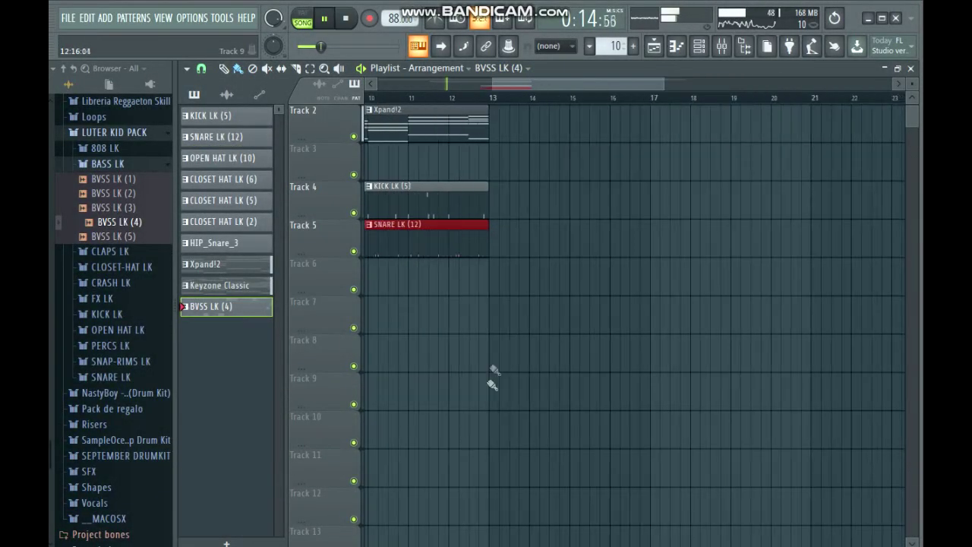
pyautogui.click(495, 356)
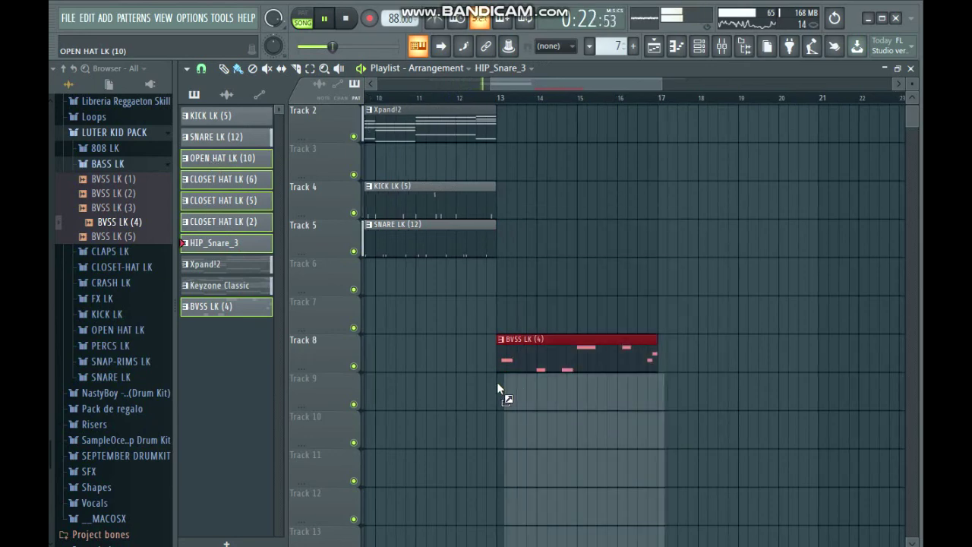
pyautogui.moveTo(496, 383); pyautogui.dragTo(496, 382)
# - Duplicate the KICK LK (5) and SNARE LK (12) clips on Tracks 4 and 5 so the copies start at bar 13
pyautogui.scroll(-3, 471, 289)
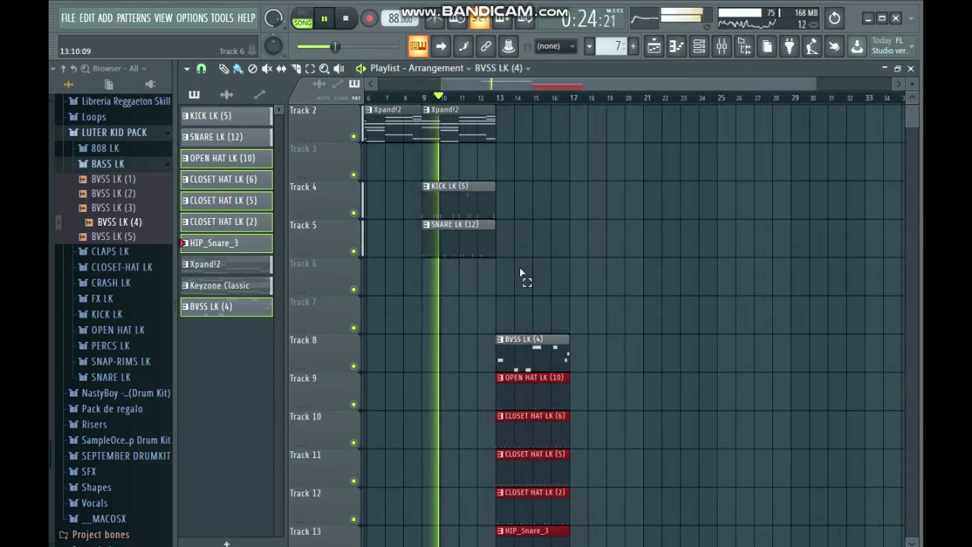
pyautogui.moveTo(495, 271); pyautogui.dragTo(426, 182)
pyautogui.hotkey('ctrl', 'b')
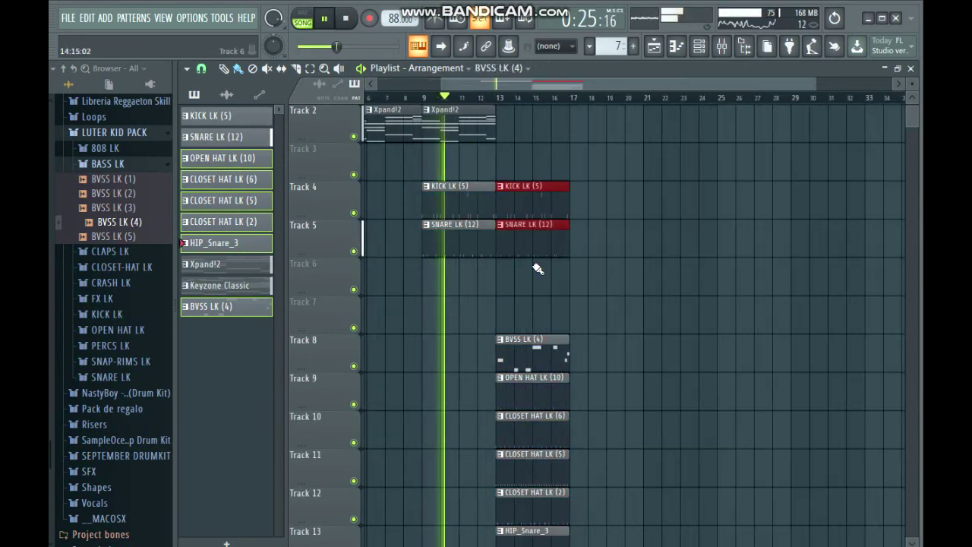
# - Select the HIP_Snare_3 pattern and place another clip of it on Track 13 starting at bar 9
pyautogui.scroll(-1, 501, 361)
pyautogui.scroll(2, 501, 362)
pyautogui.click(520, 361)
pyautogui.scroll(-1, 492, 362)
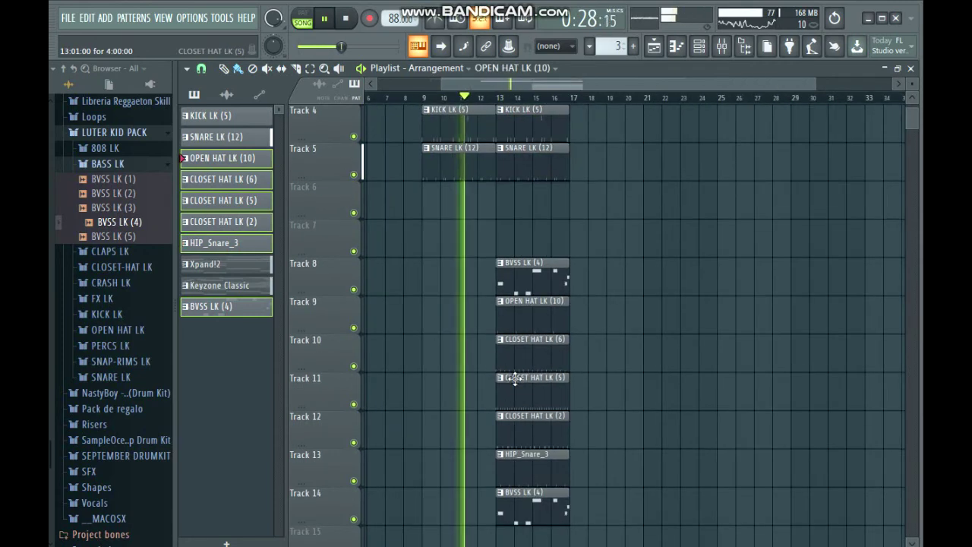
pyautogui.click(536, 475)
pyautogui.scroll(2, 515, 307)
pyautogui.press('space')
pyautogui.scroll(2, 455, 251)
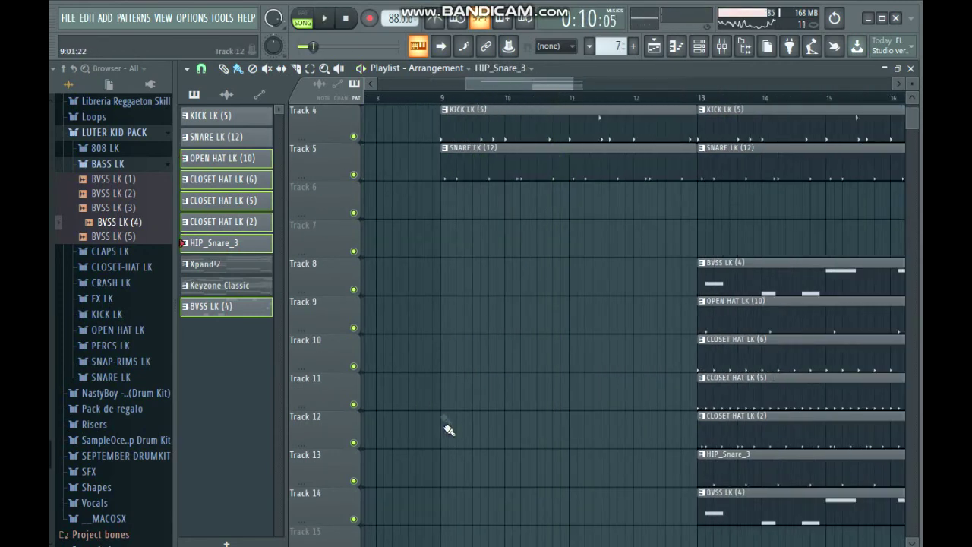
pyautogui.click(446, 464)
pyautogui.scroll(1, 445, 465)
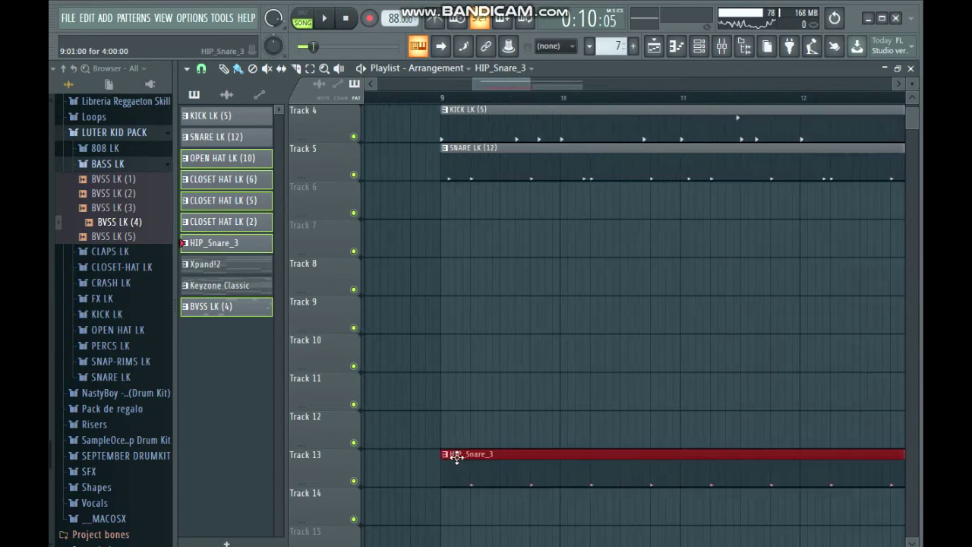
# - During playback, move the whole group of bar 13 clips on Tracks 8–14 up by one track
pyautogui.scroll(-2, 476, 401)
pyautogui.press('space')
pyautogui.scroll(3, 508, 288)
pyautogui.scroll(-2, 523, 303)
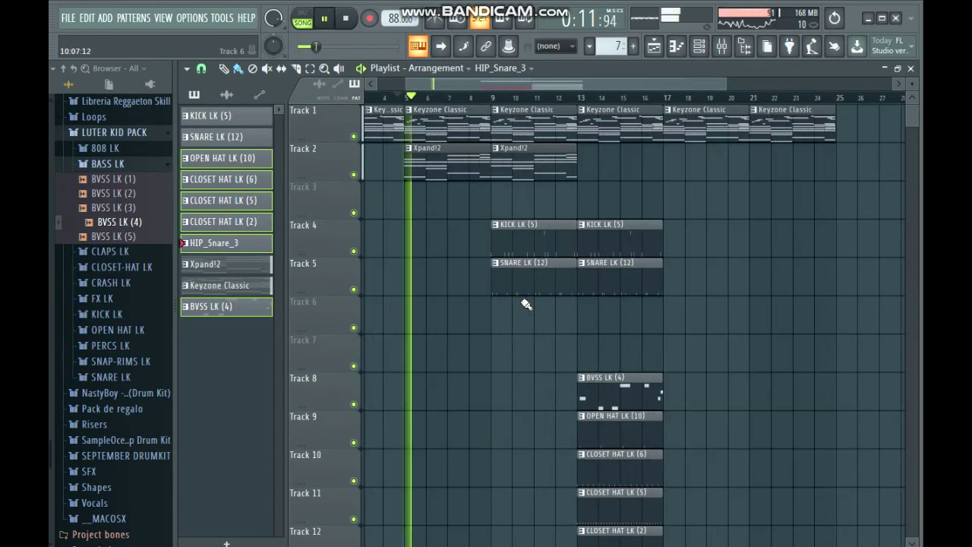
pyautogui.scroll(-3, 726, 196)
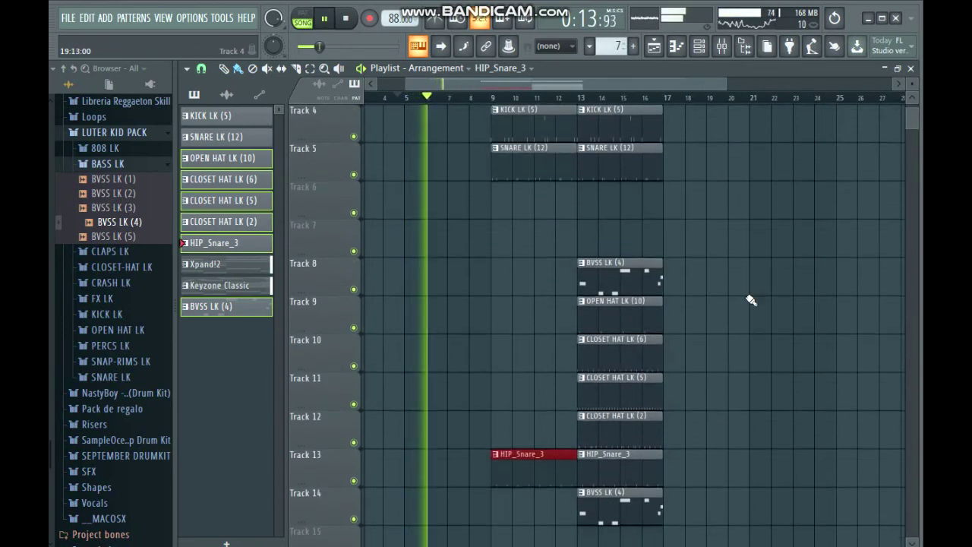
pyautogui.moveTo(651, 531); pyautogui.dragTo(609, 219)
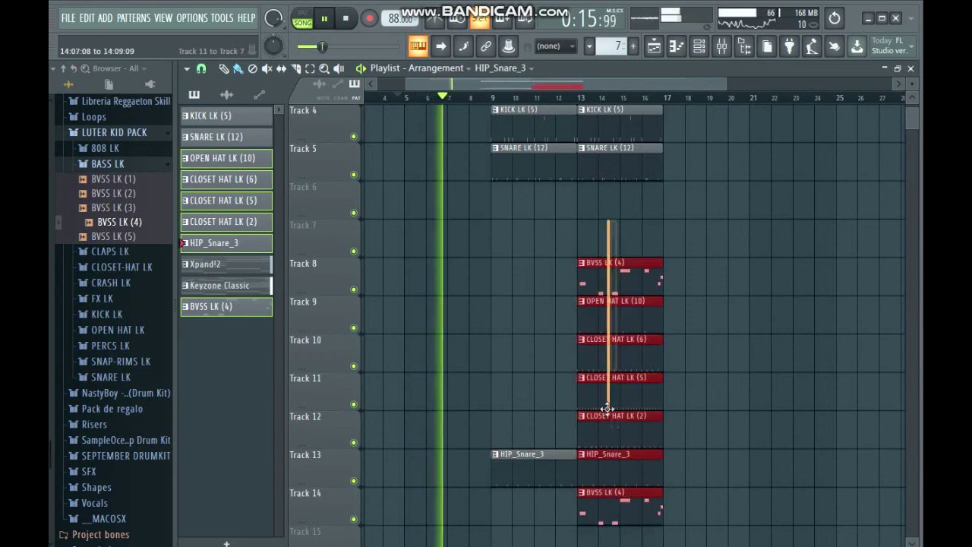
pyautogui.hotkey('shift', 'Up')
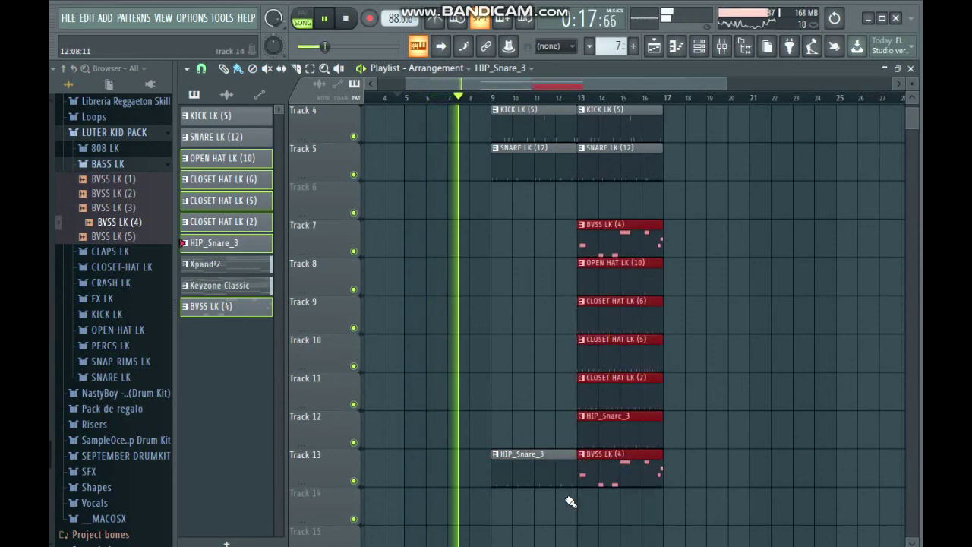
# - Move the bar 9 HIP_Snare_3 clip up to Track 12, in line with the clip at bar 13
pyautogui.moveTo(522, 374); pyautogui.dragTo(535, 486)
pyautogui.hotkey('shift', 'Up')
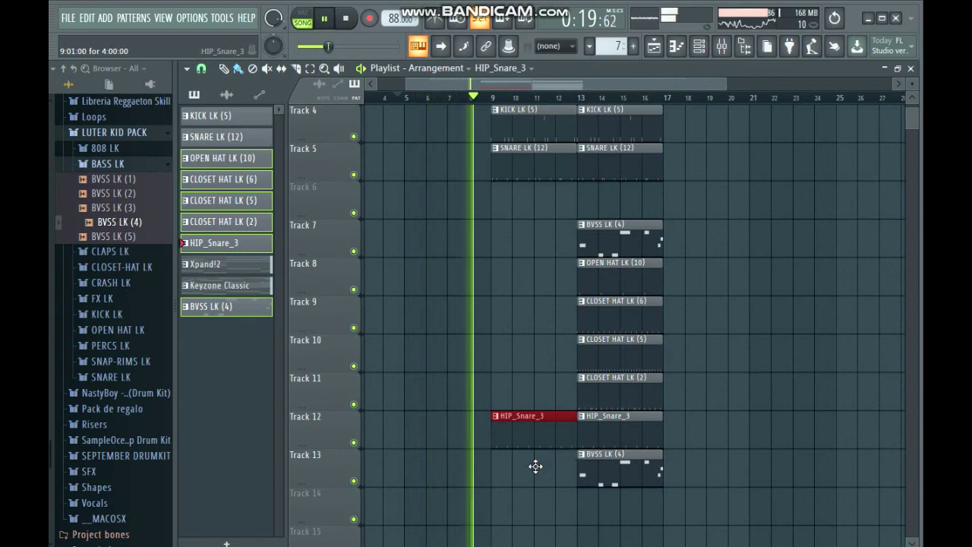
pyautogui.hotkey('shift', 'Up')
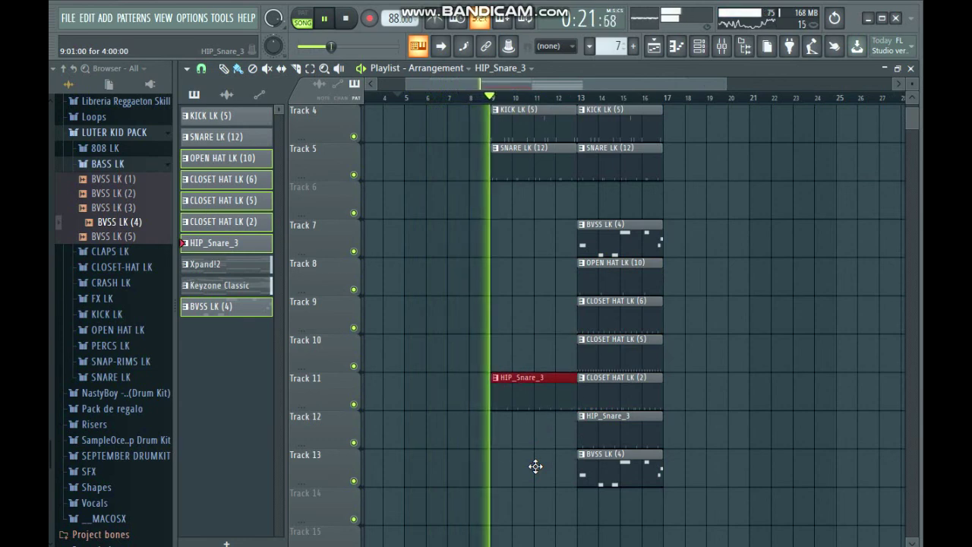
pyautogui.hotkey('shift', 'Down')
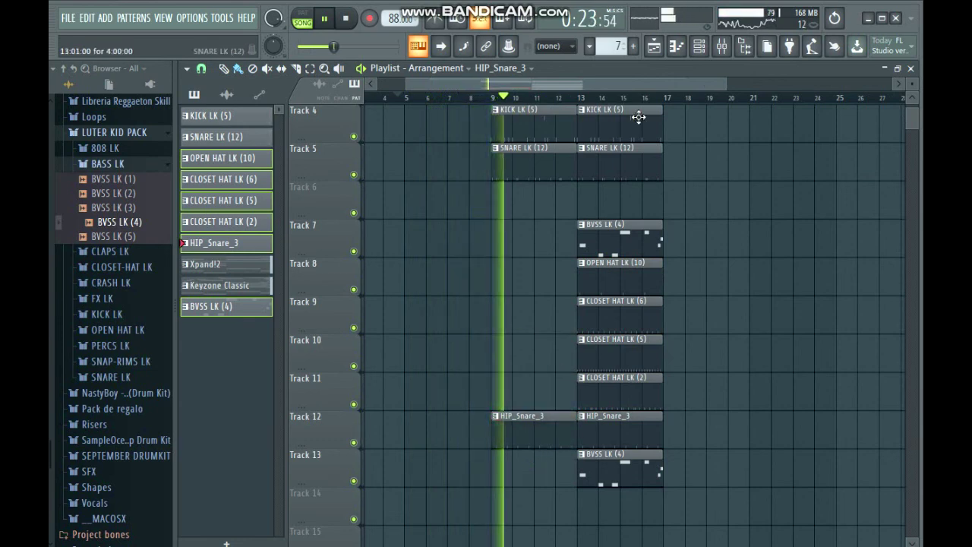
# - Lower the volume fader of mixer Insert 4 slightly and close the mixer
pyautogui.press('F9')
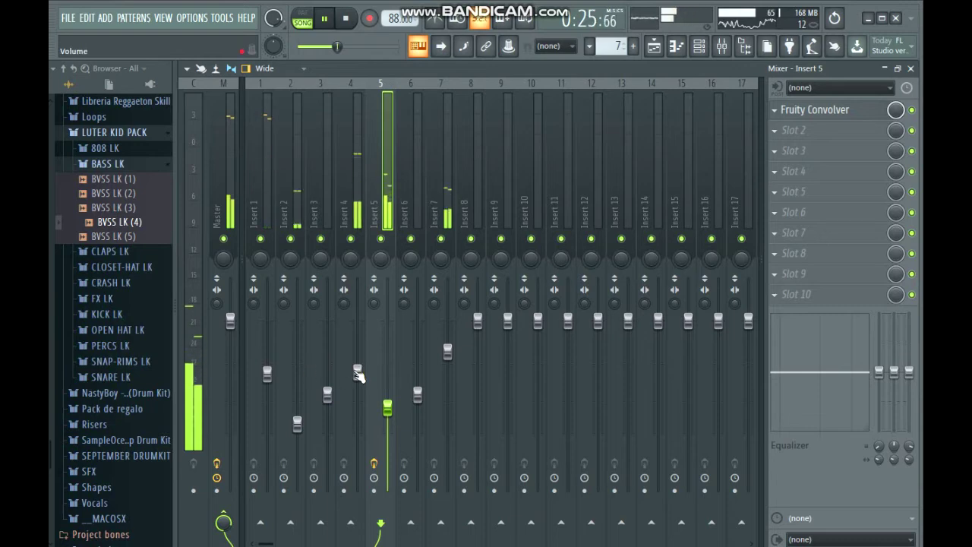
pyautogui.moveTo(357, 371); pyautogui.dragTo(358, 388)
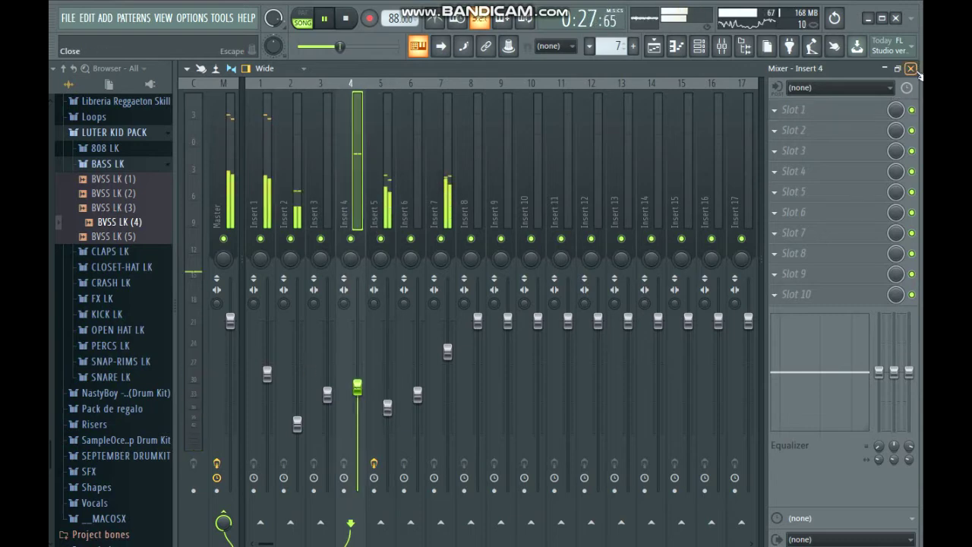
pyautogui.click(911, 69)
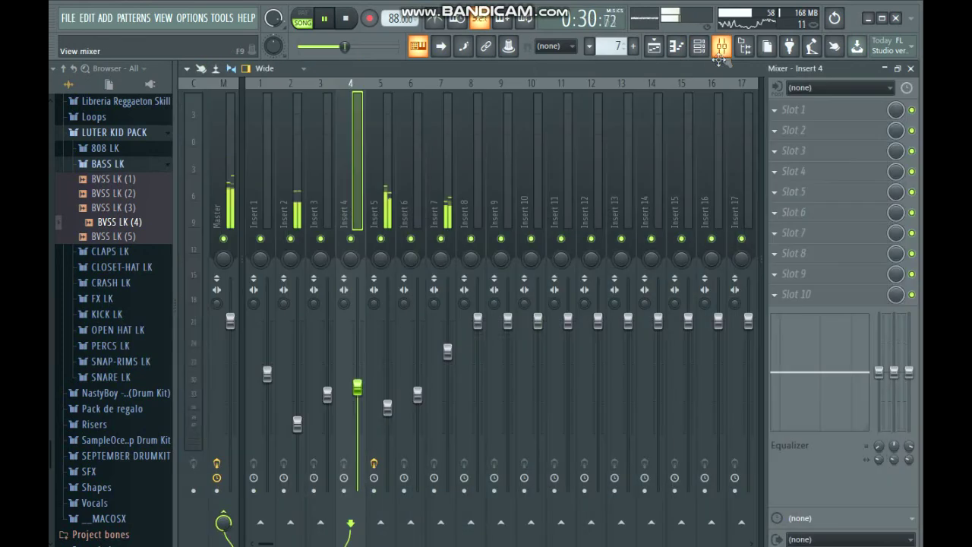
# - Load Fruity Parametric EQ 2 into slot 2 of mixer Insert 5 and restart playback
pyautogui.click(721, 47)
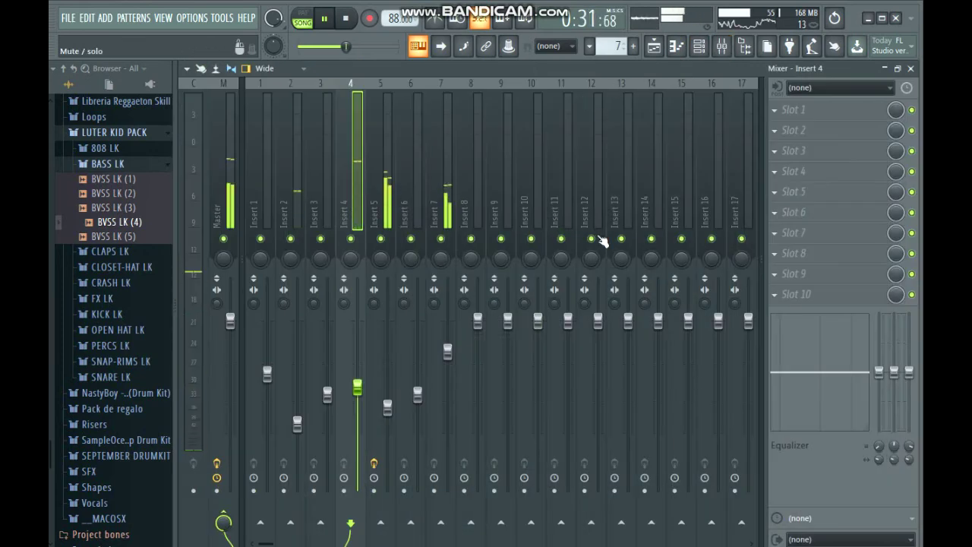
pyautogui.click(387, 220)
pyautogui.press('space')
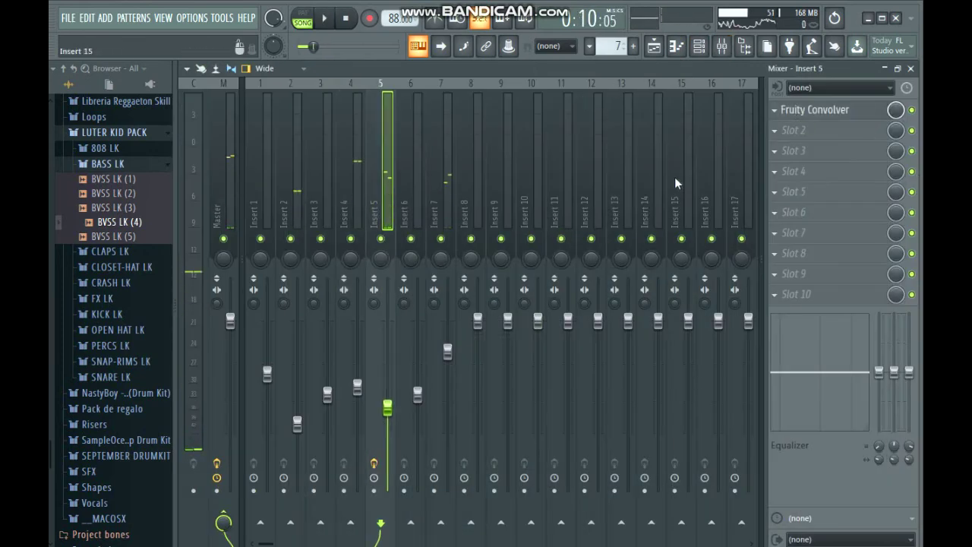
pyautogui.click(789, 133)
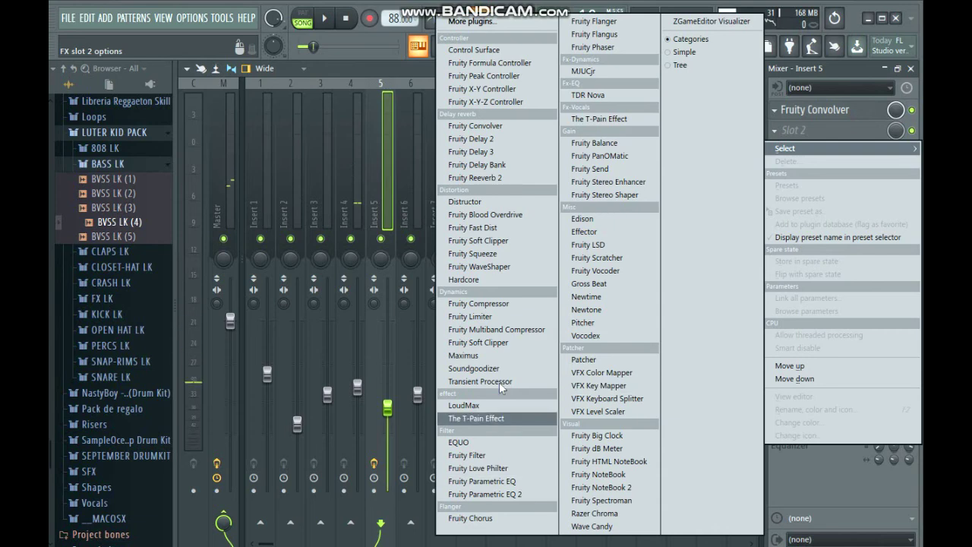
pyautogui.click(516, 495)
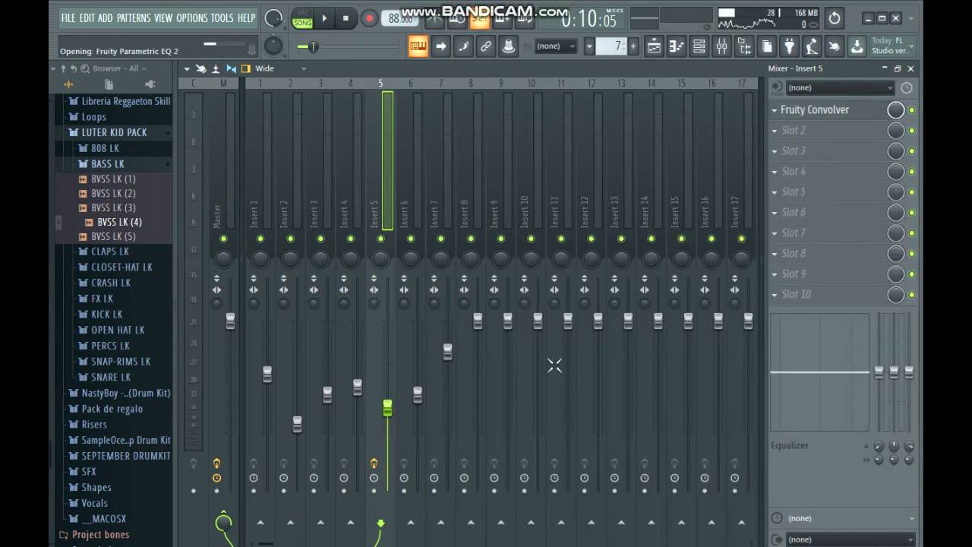
pyautogui.press('space')
# - Cut the EQ's band 7 high shelf to -18 dB, boost the band 1 low shelf moderately, and close the EQ
pyautogui.moveTo(515, 369); pyautogui.dragTo(495, 398)
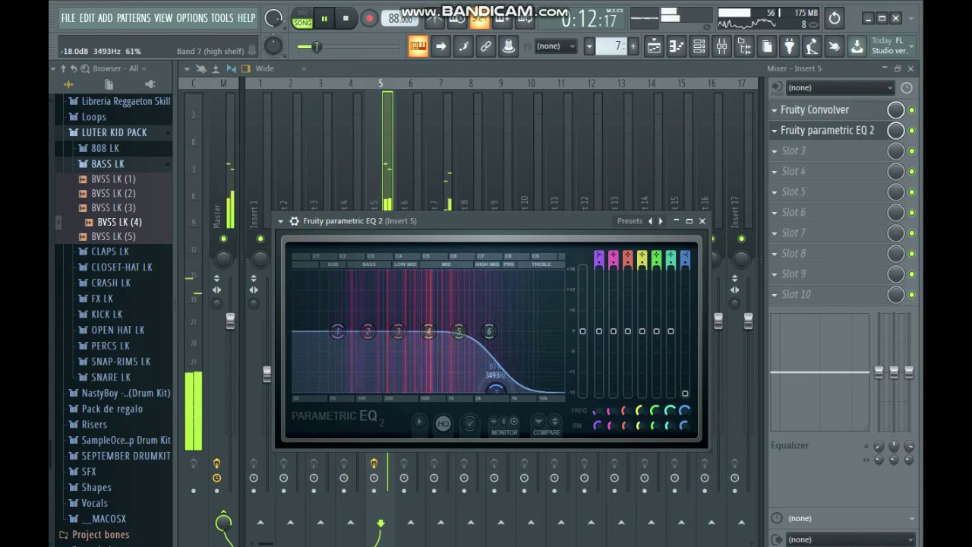
pyautogui.moveTo(337, 338); pyautogui.dragTo(341, 375)
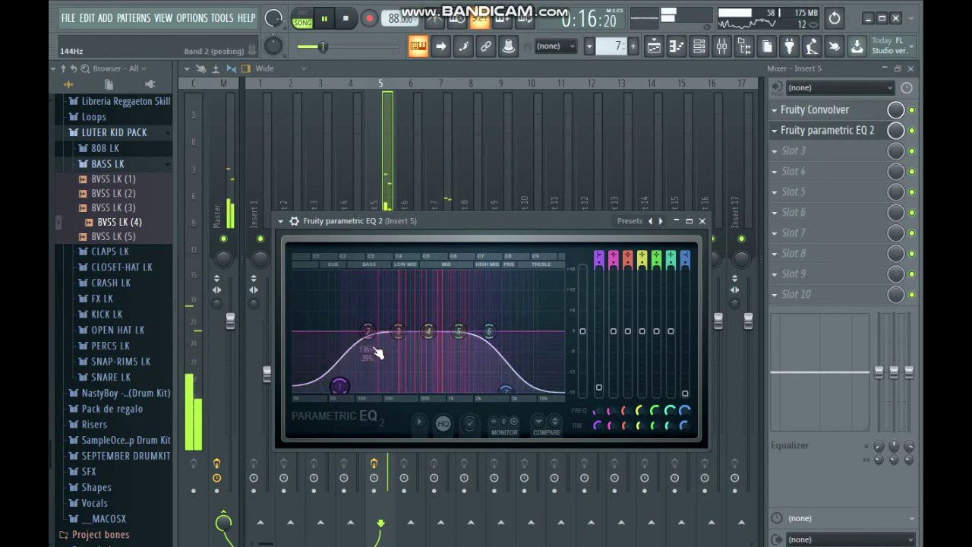
pyautogui.moveTo(339, 386); pyautogui.dragTo(361, 314)
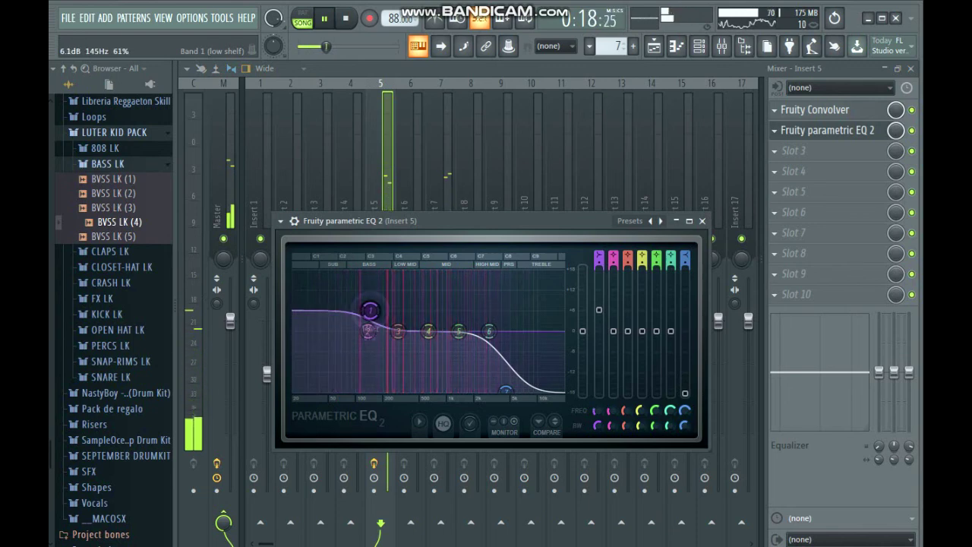
pyautogui.moveTo(369, 309)
pyautogui.mouseDown()
pyautogui.moveTo(364, 389)
pyautogui.moveTo(355, 312)
pyautogui.mouseUp()
pyautogui.moveTo(524, 397); pyautogui.dragTo(476, 399)
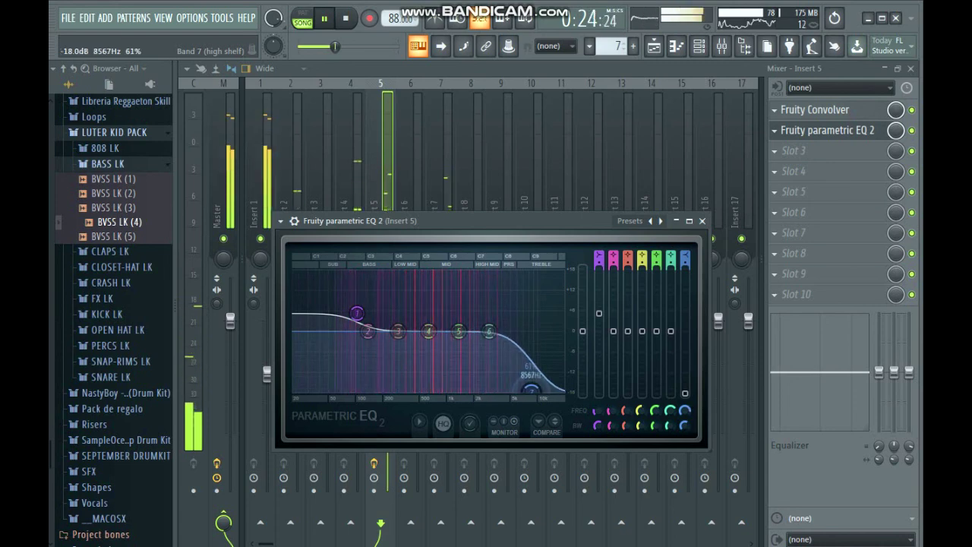
pyautogui.moveTo(530, 389); pyautogui.dragTo(505, 390)
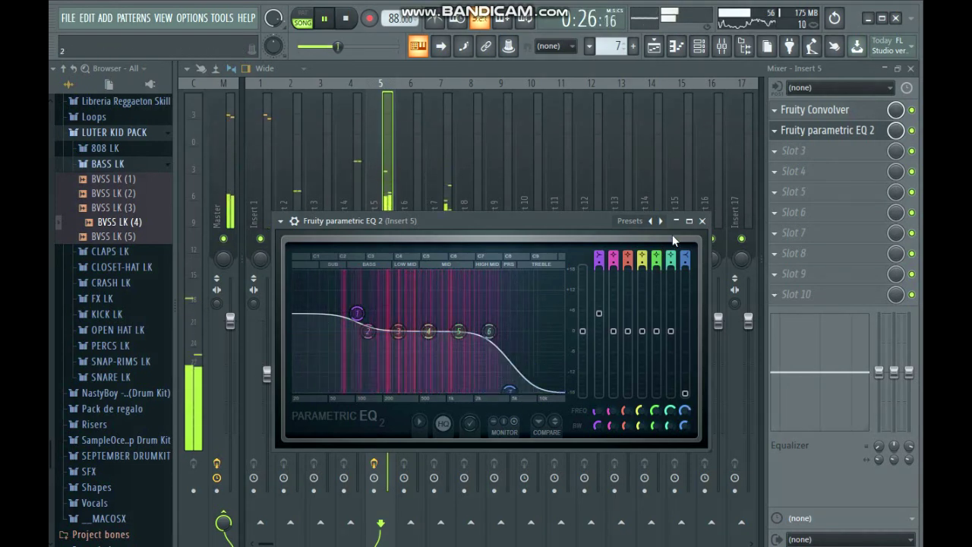
pyautogui.click(701, 221)
# - In the playlist, duplicate the bar 17 drum, hat and bass clips on Tracks 4–13 so the copies start at bar 21
pyautogui.click(653, 47)
pyautogui.scroll(-2, 672, 190)
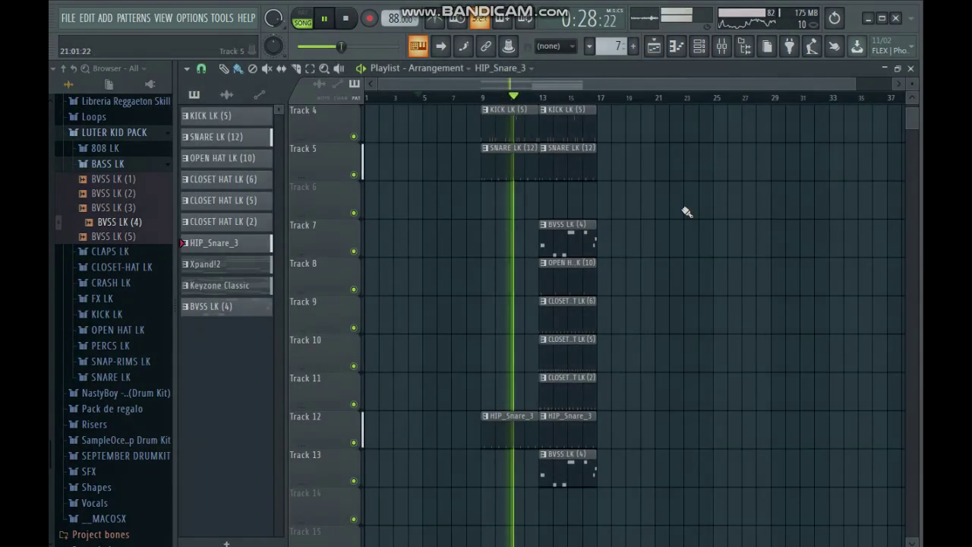
pyautogui.scroll(3, 683, 269)
pyautogui.scroll(-1, 653, 251)
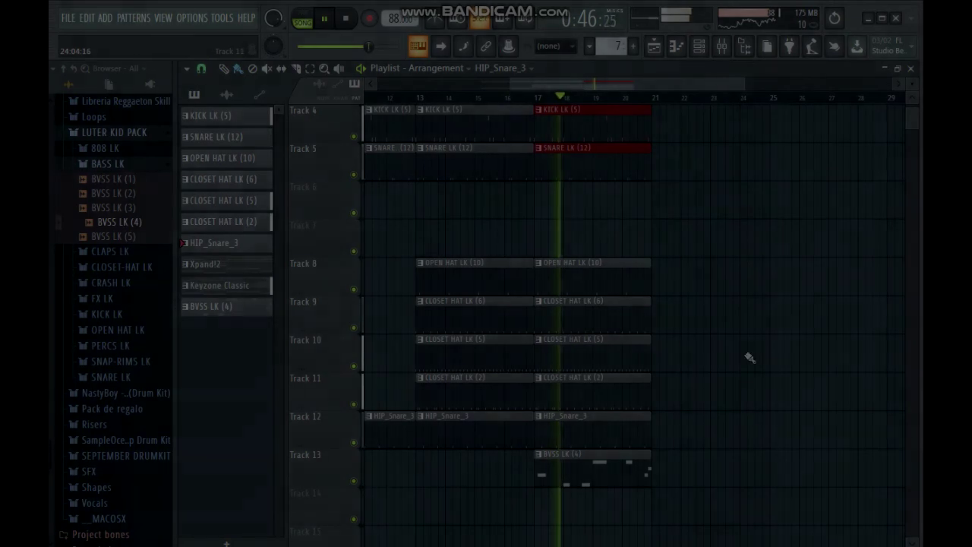
pyautogui.hscroll(-2, 752, 349)
pyautogui.scroll(2, 753, 345)
pyautogui.scroll(-1, 753, 346)
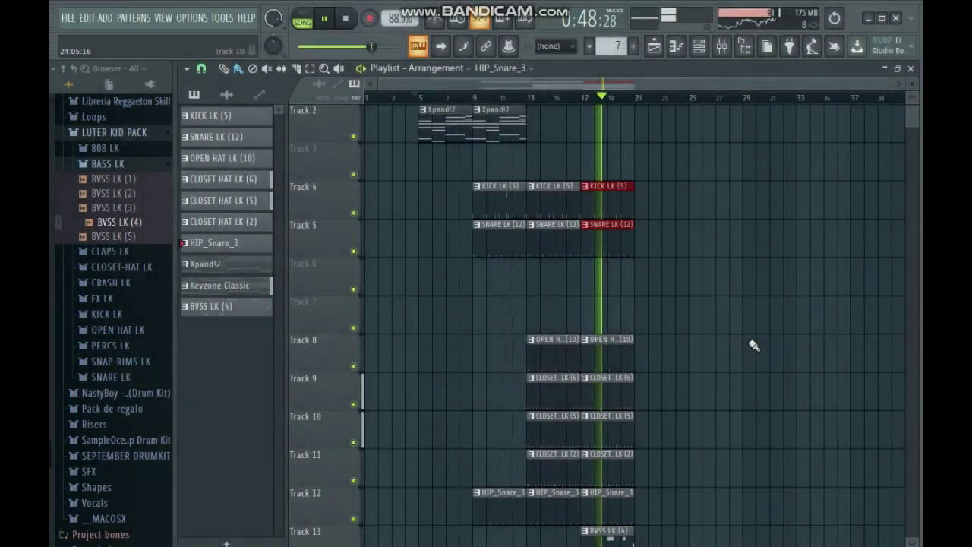
pyautogui.hotkey('ctrl', 'b')
pyautogui.scroll(2, 620, 184)
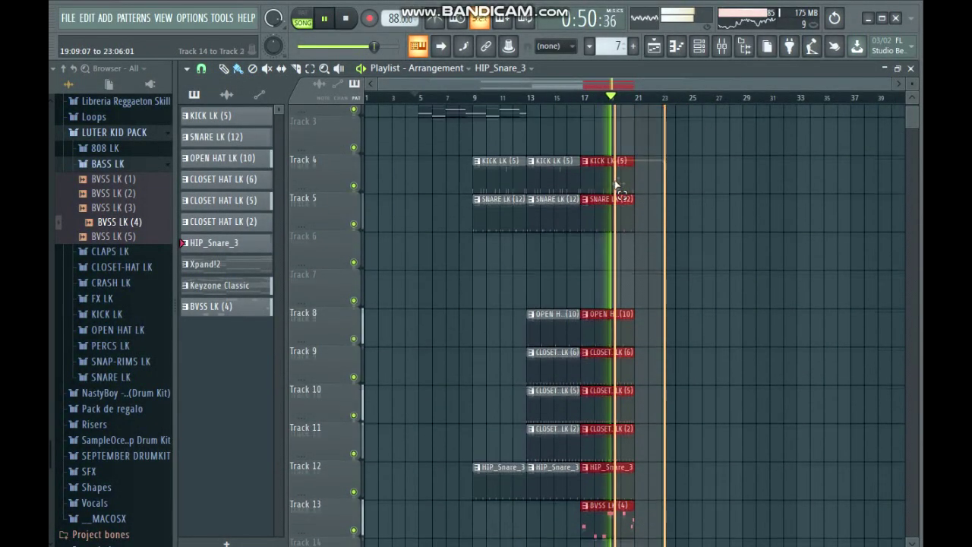
# - Add Xpand!2 clips on Track 2 at bars 13, 17 and 21, and remove the Keyzone Classic clip at bar 21
pyautogui.moveTo(532, 171)
pyautogui.mouseDown()
pyautogui.moveTo(582, 178)
pyautogui.moveTo(659, 162)
pyautogui.mouseUp()
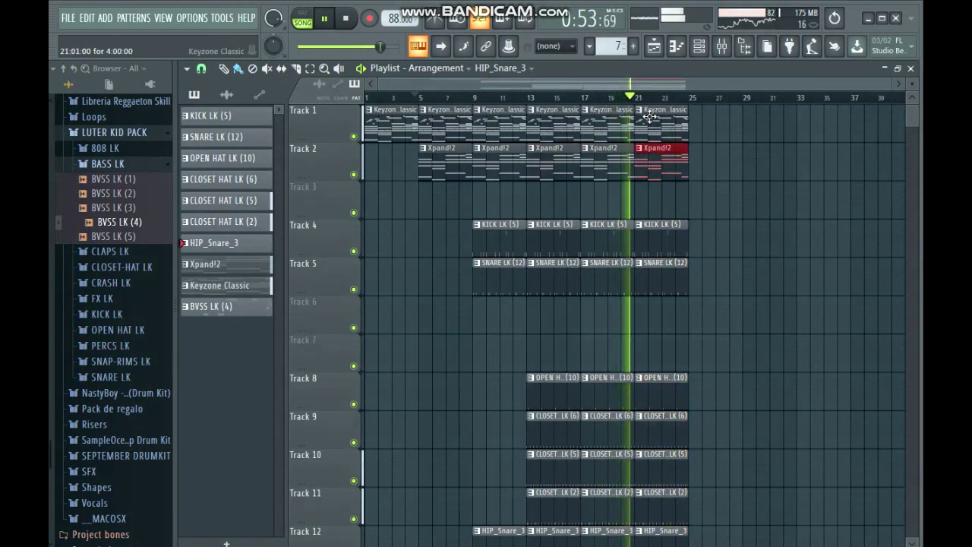
pyautogui.scroll(2, 714, 200)
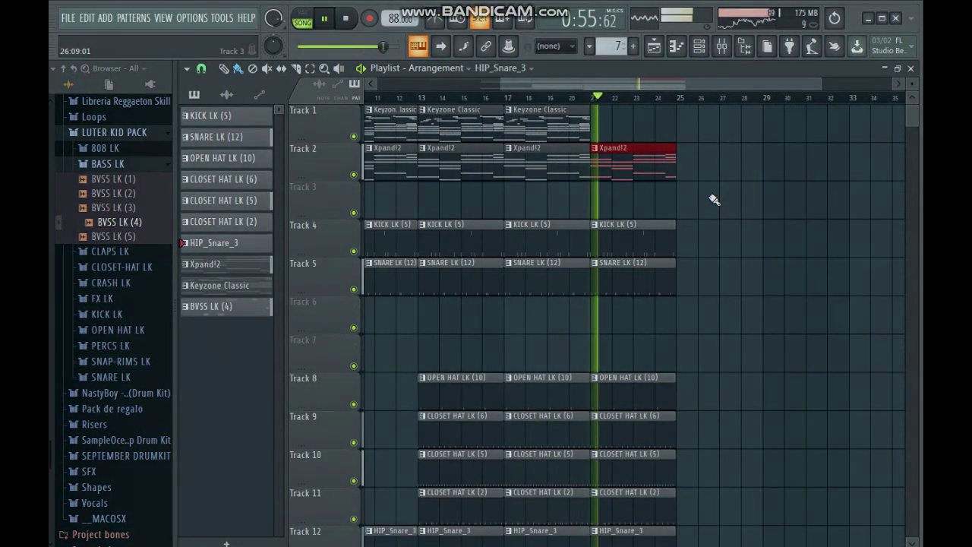
pyautogui.scroll(-3, 728, 256)
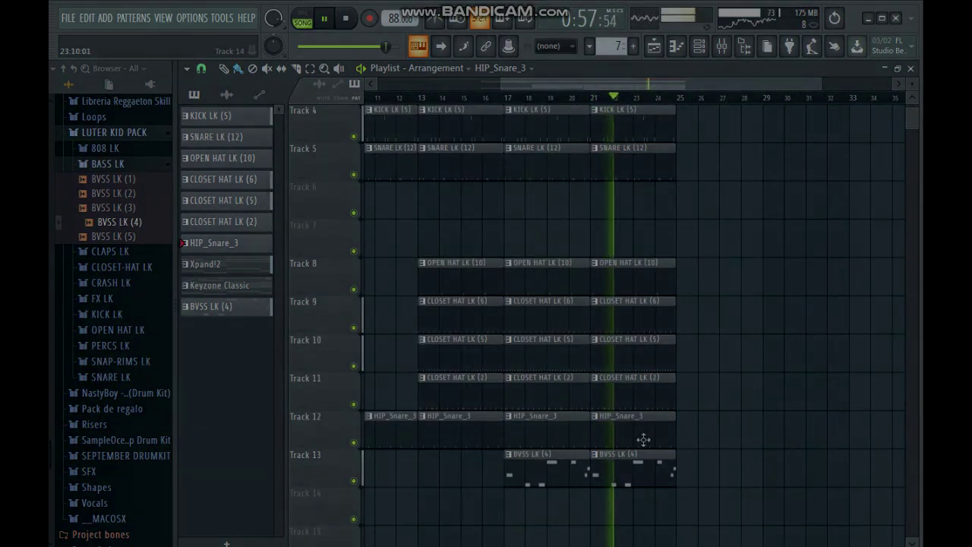
pyautogui.scroll(3, 615, 162)
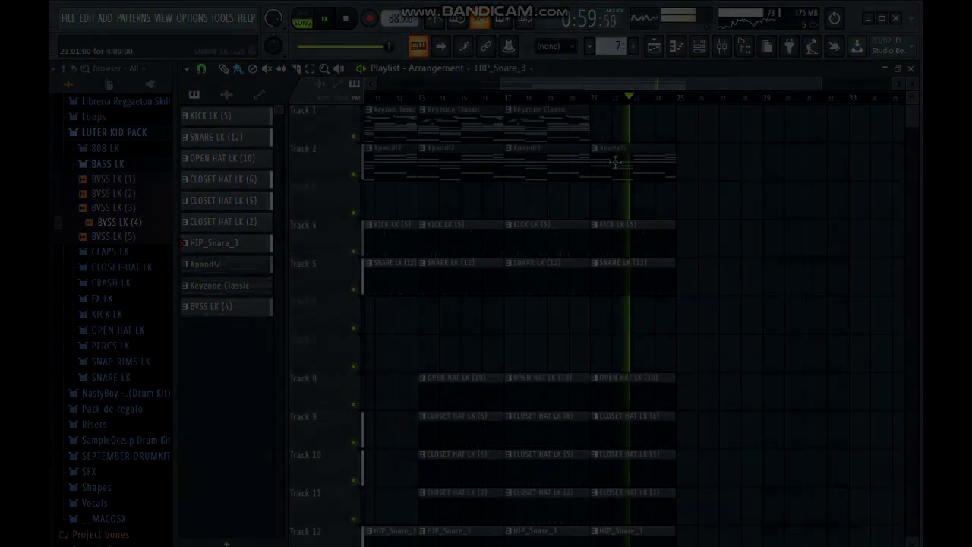